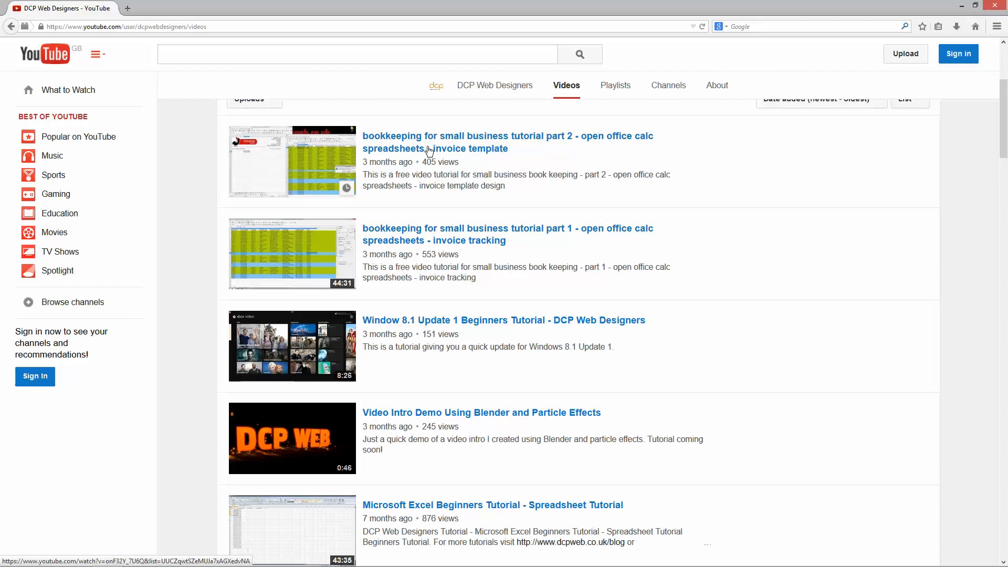
Step: Switch from the browser to the Book Keeping Tutorial folder and open invoice-tracker-17 05 2014.ods in a maximized window
click(962, 5)
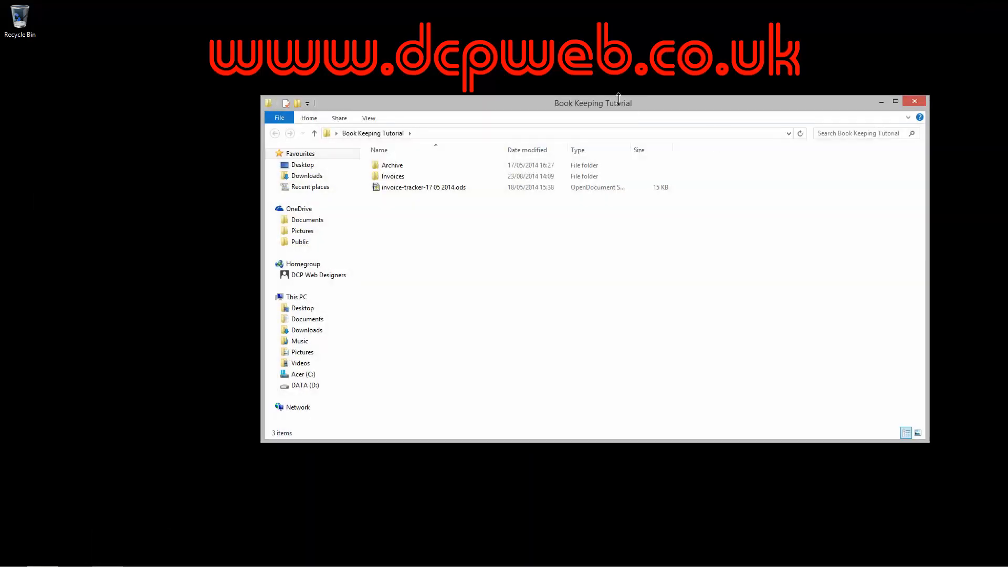
drag(620, 103, 532, 94)
double_click(304, 177)
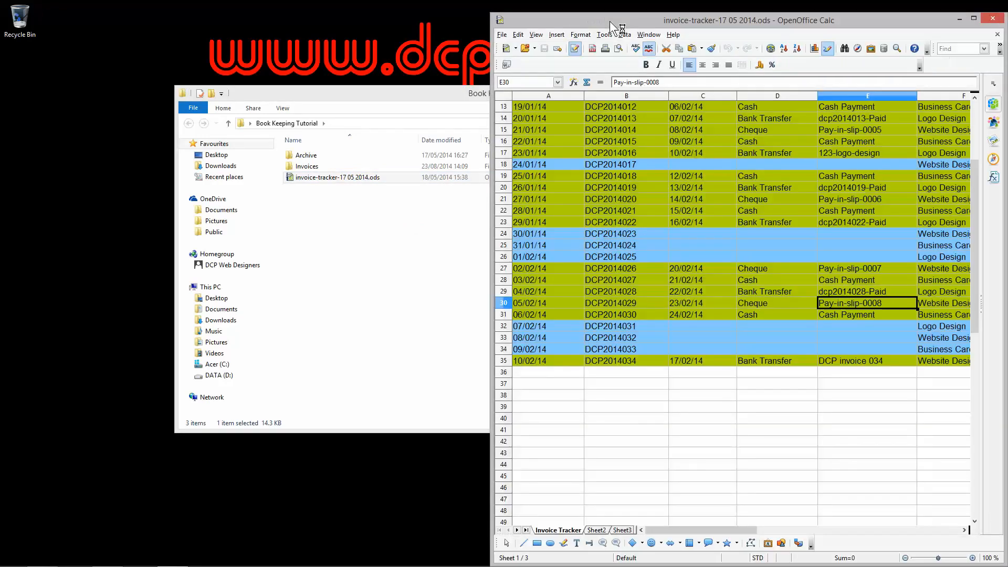
double_click(610, 21)
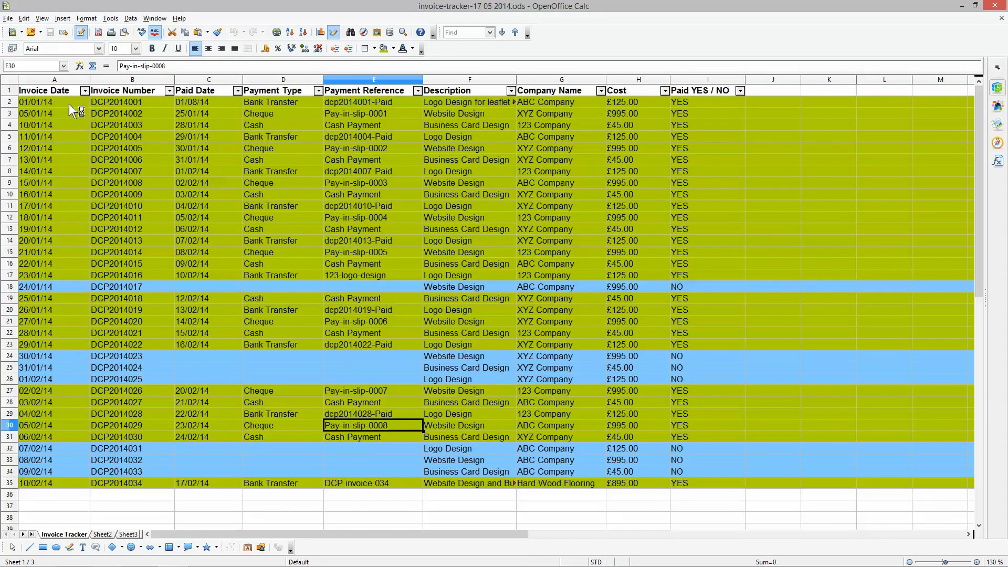
Step: Review each column of the invoice tracker from Invoice Date to Paid YES / NO, using the first entry, and close the file
click(55, 89)
click(51, 105)
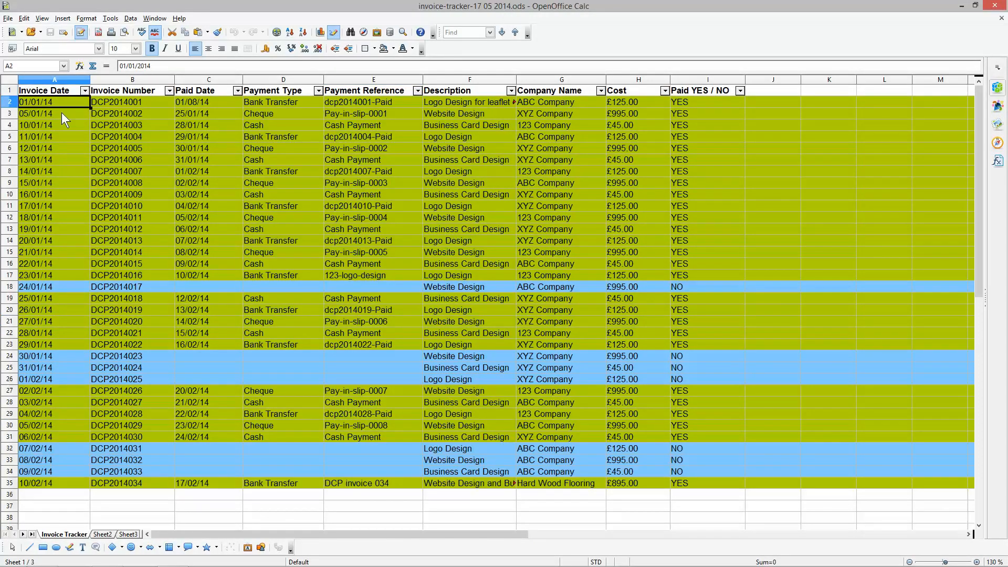
click(118, 101)
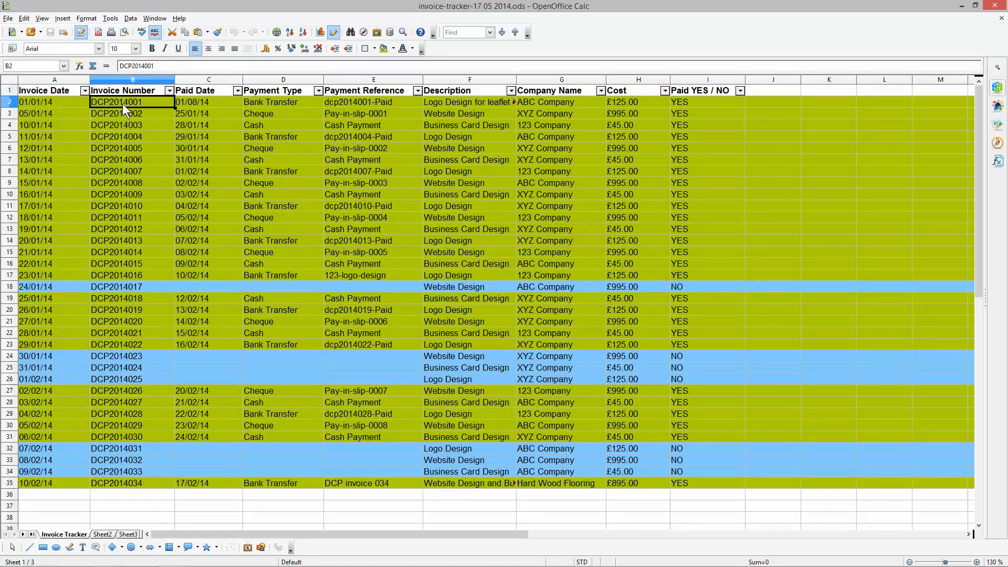
click(217, 102)
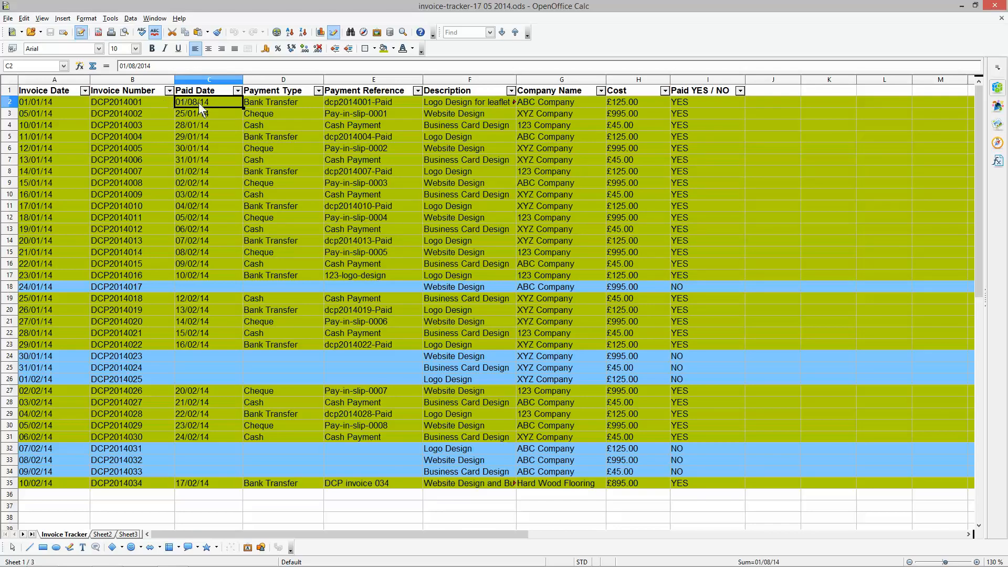
click(260, 101)
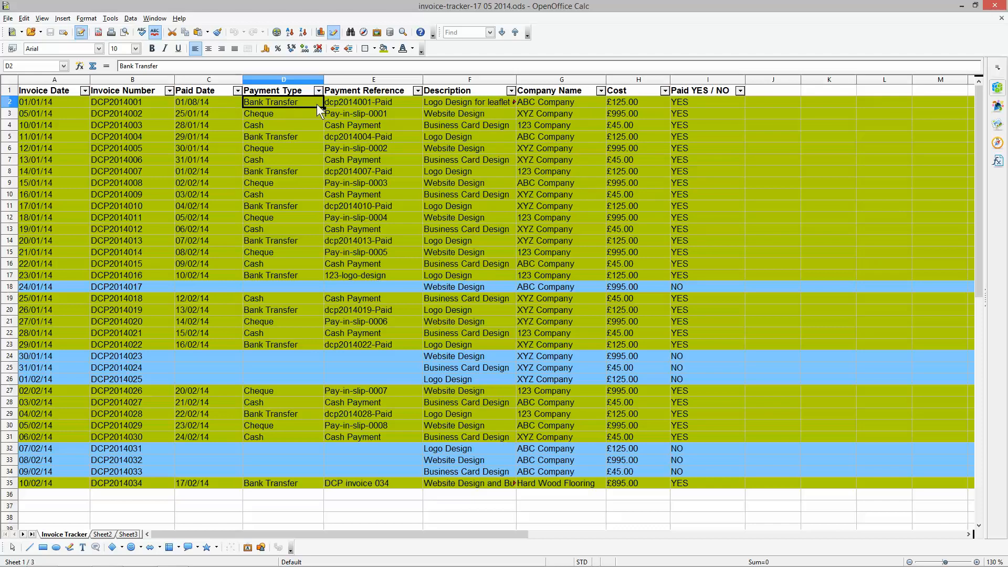
click(351, 104)
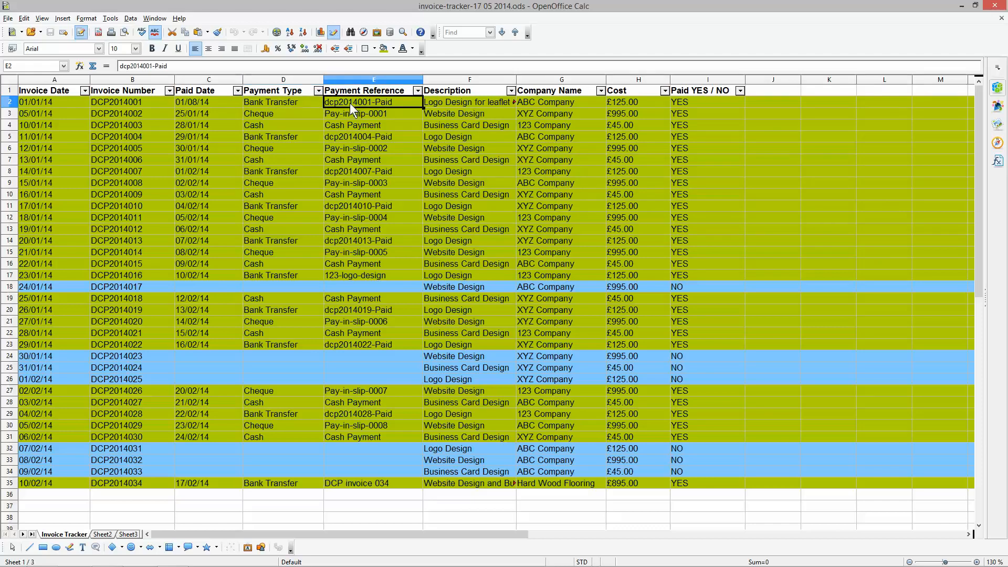
click(286, 104)
click(347, 104)
click(448, 103)
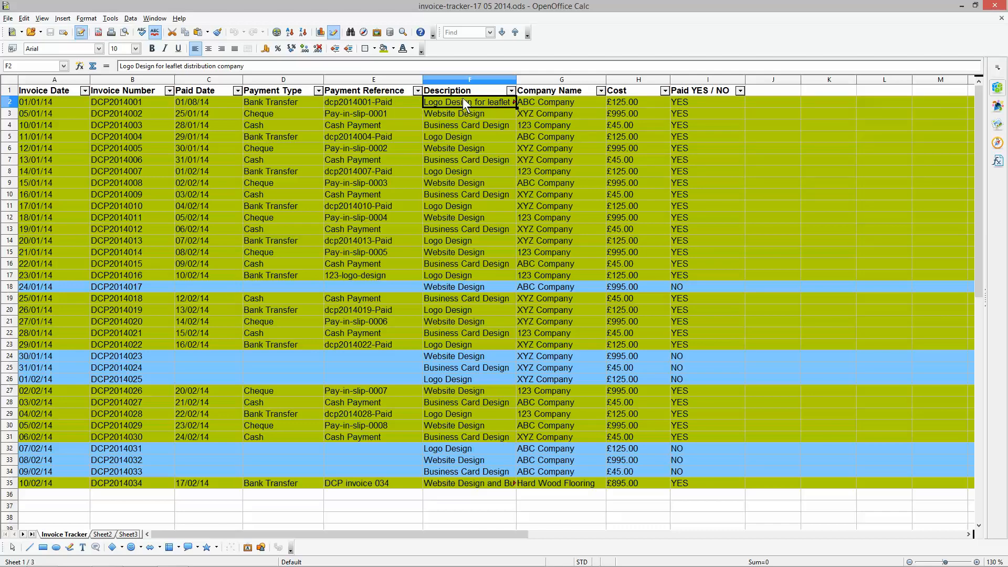
click(540, 104)
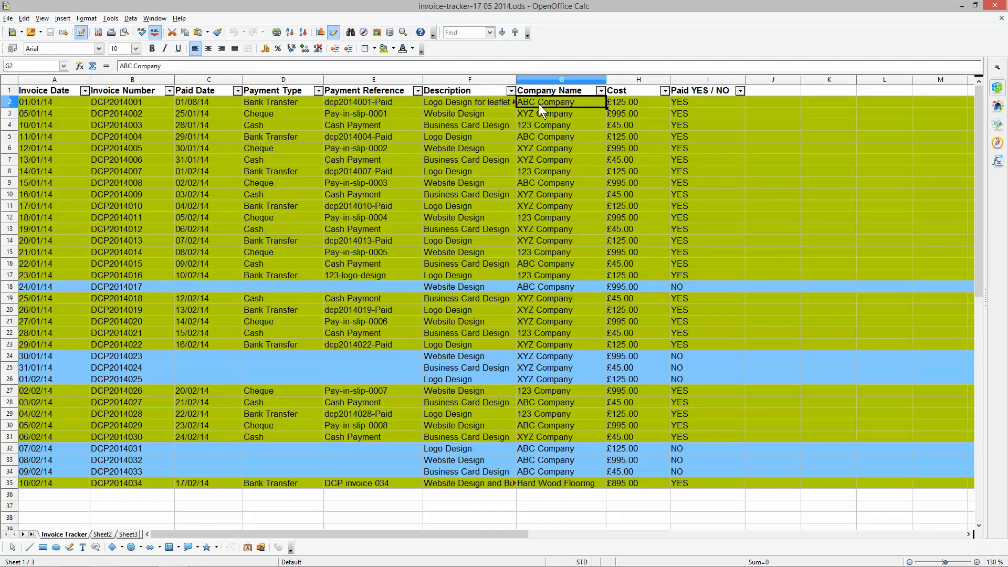
click(626, 103)
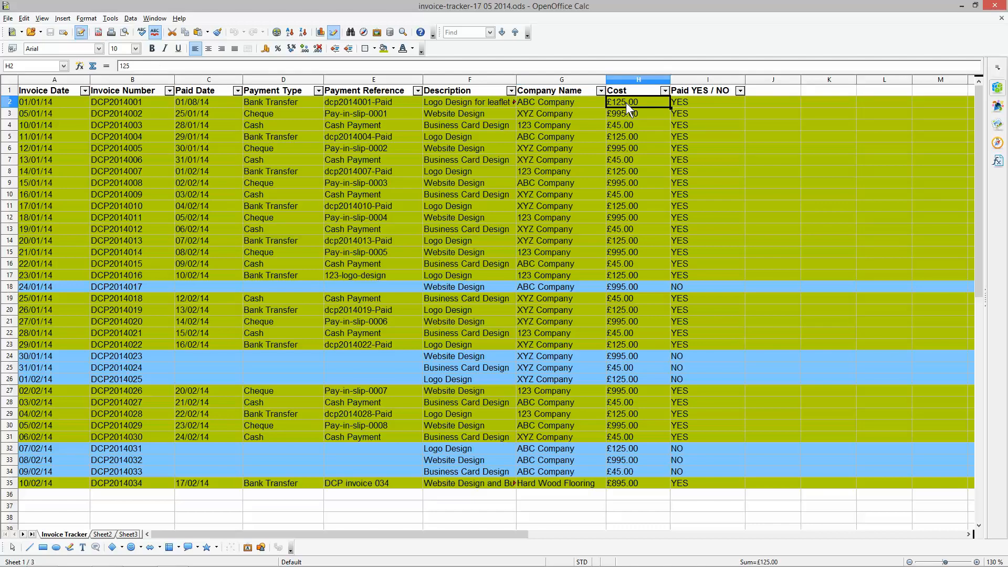
click(680, 102)
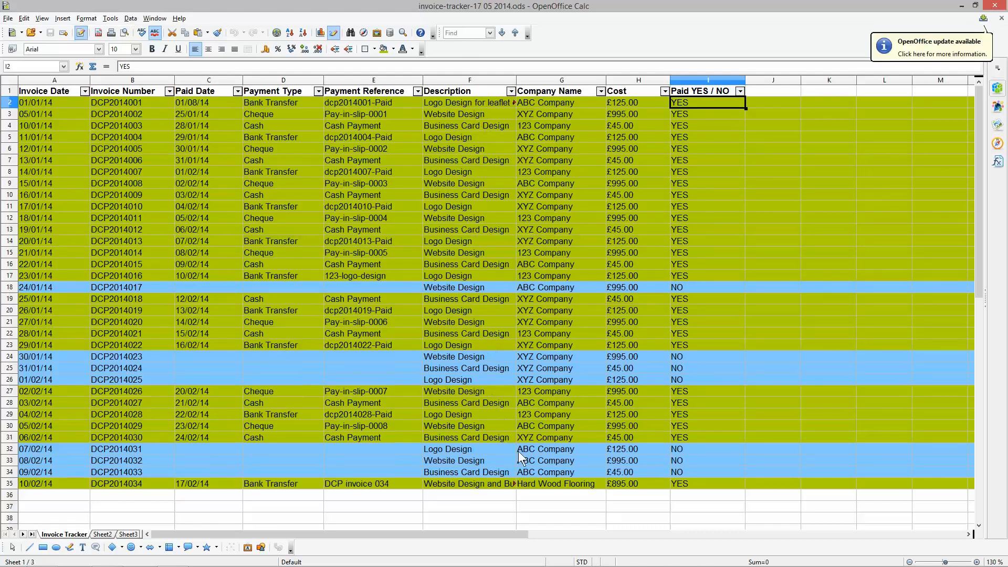
click(996, 8)
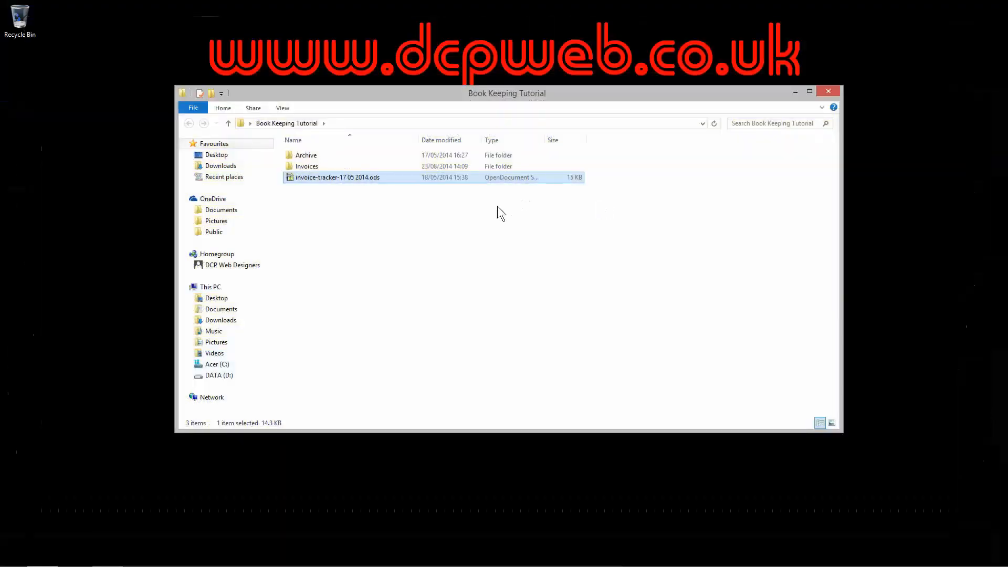
Step: Look through the Invoices folder and its master template subfolder, and return to the Invoices folder
double_click(304, 167)
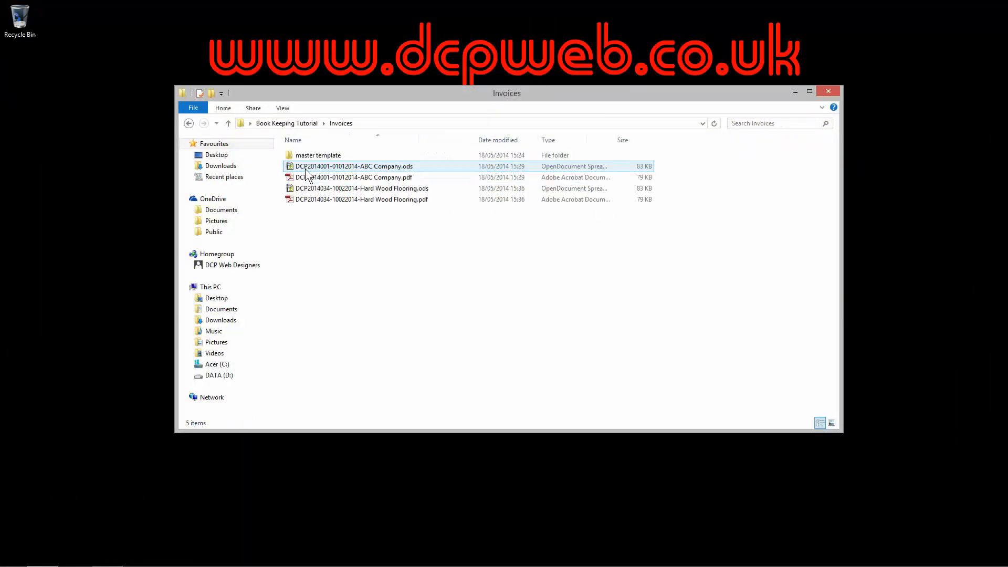
double_click(313, 155)
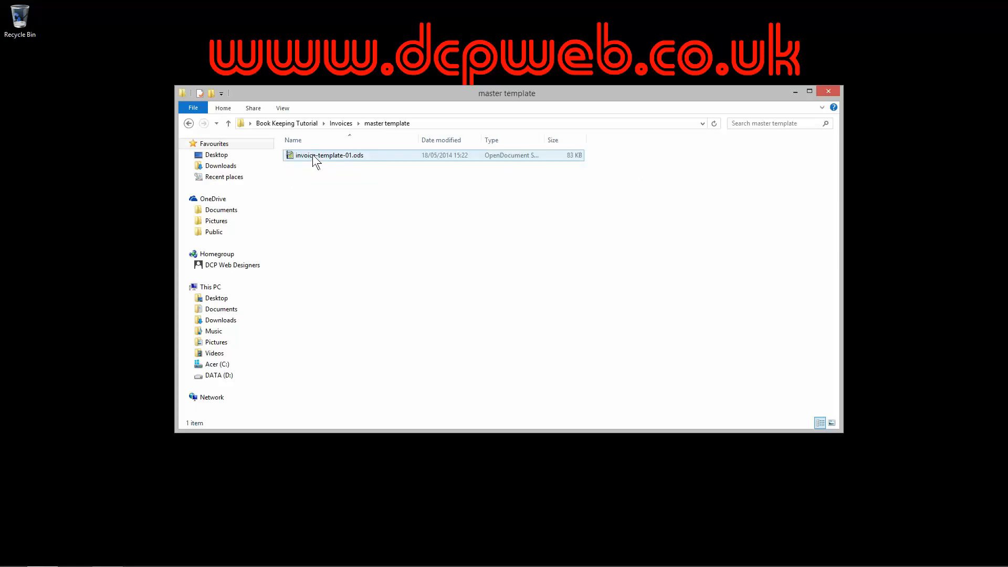
click(189, 123)
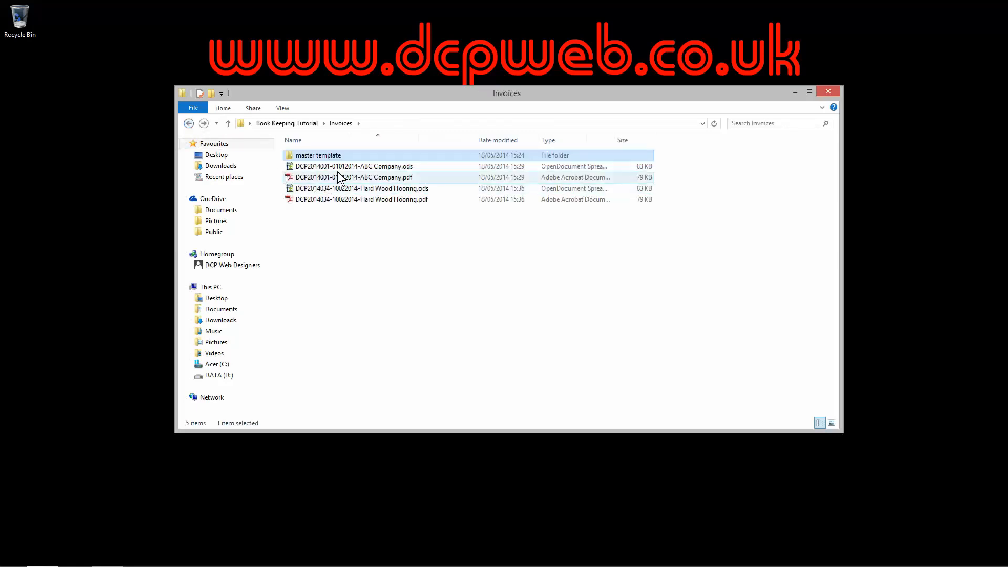
click(333, 222)
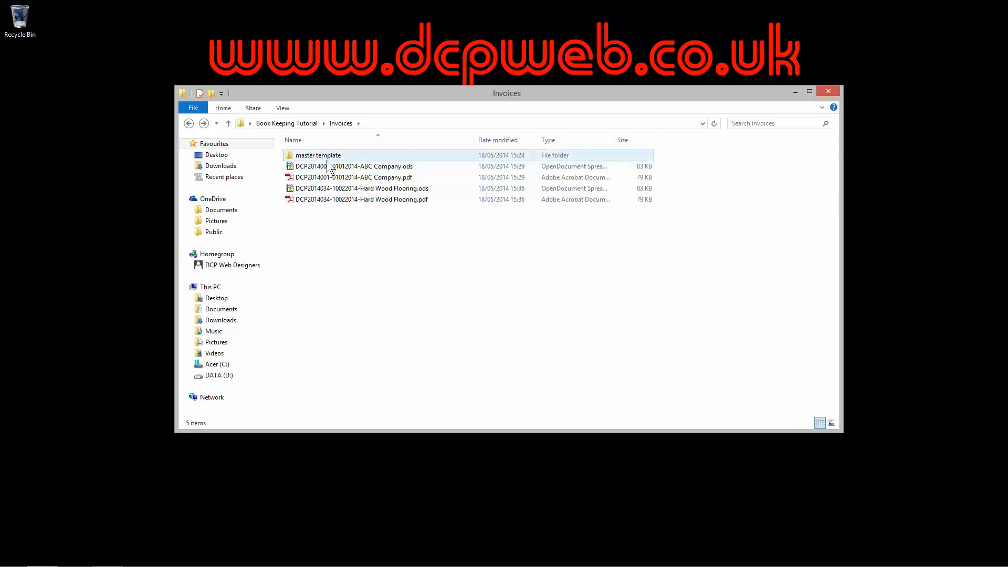
Step: Open the ABC Company invoice spreadsheet and examine its logo and invoice number row
double_click(389, 167)
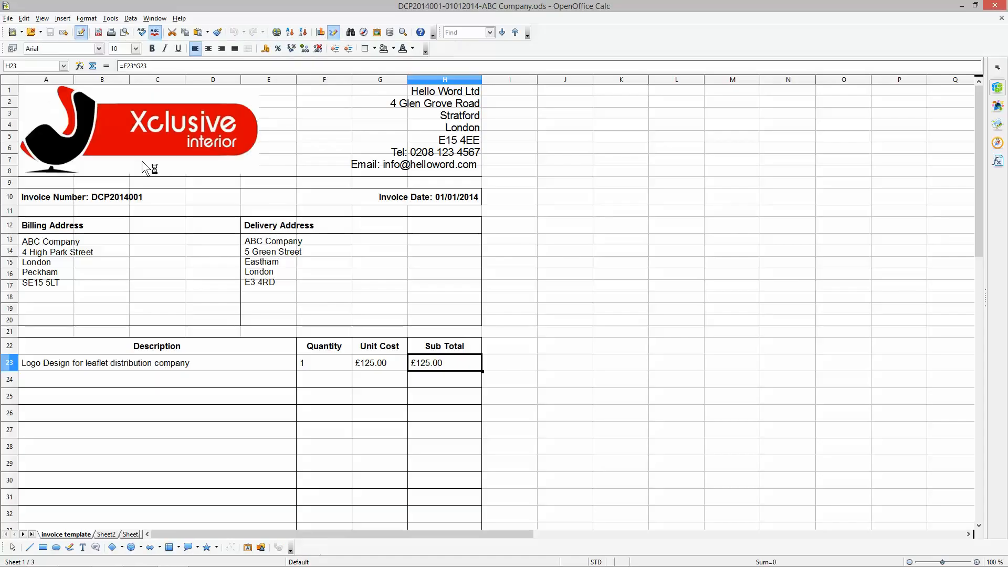
click(135, 139)
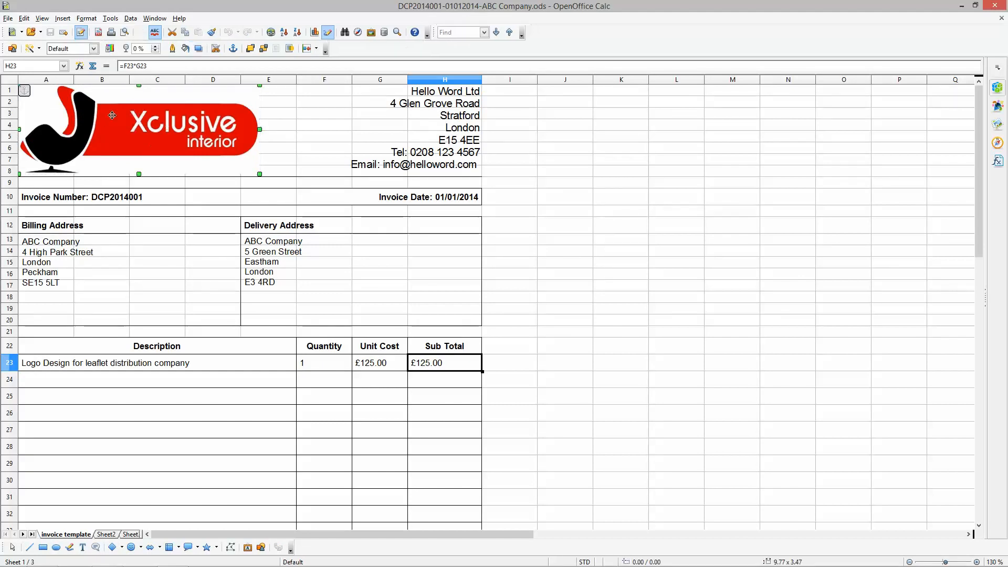
click(76, 200)
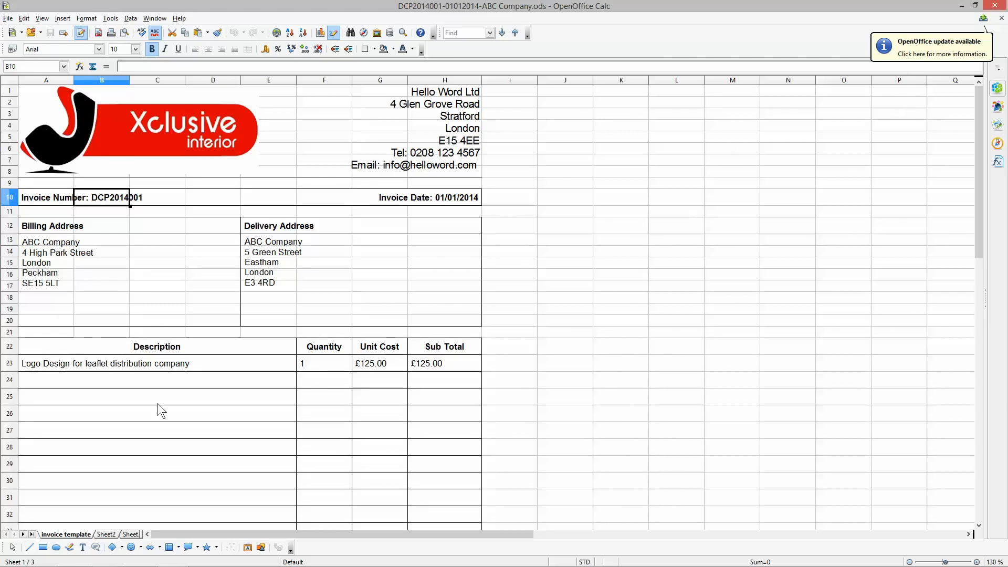
Step: Examine the invoice's Description, Quantity, Unit Cost and Sub Total columns, its total and payment details, and close the spreadsheet
click(171, 351)
scroll(171, 351, down, 3)
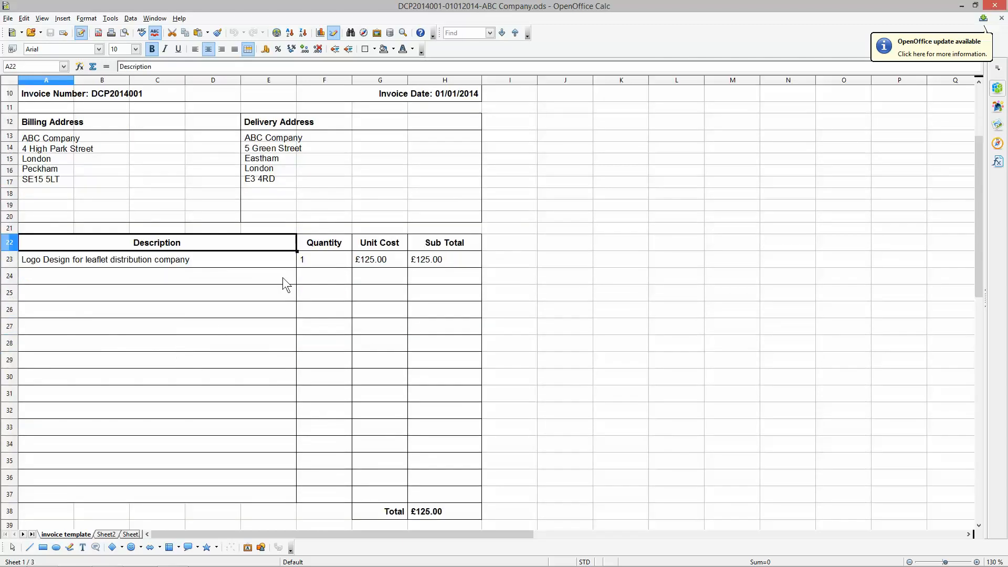
click(351, 244)
click(393, 242)
click(425, 245)
drag(150, 266, 421, 256)
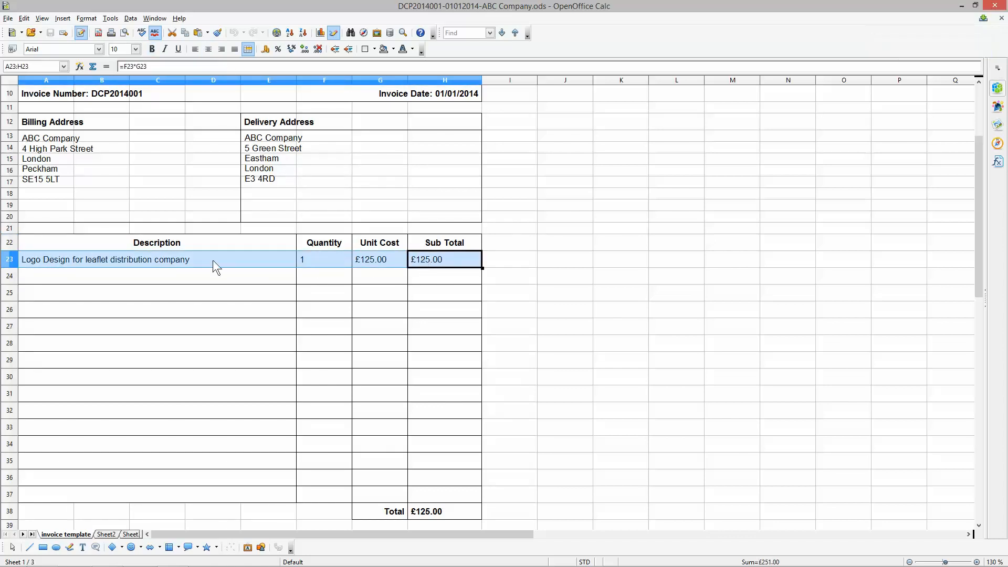
scroll(416, 367, down, 3)
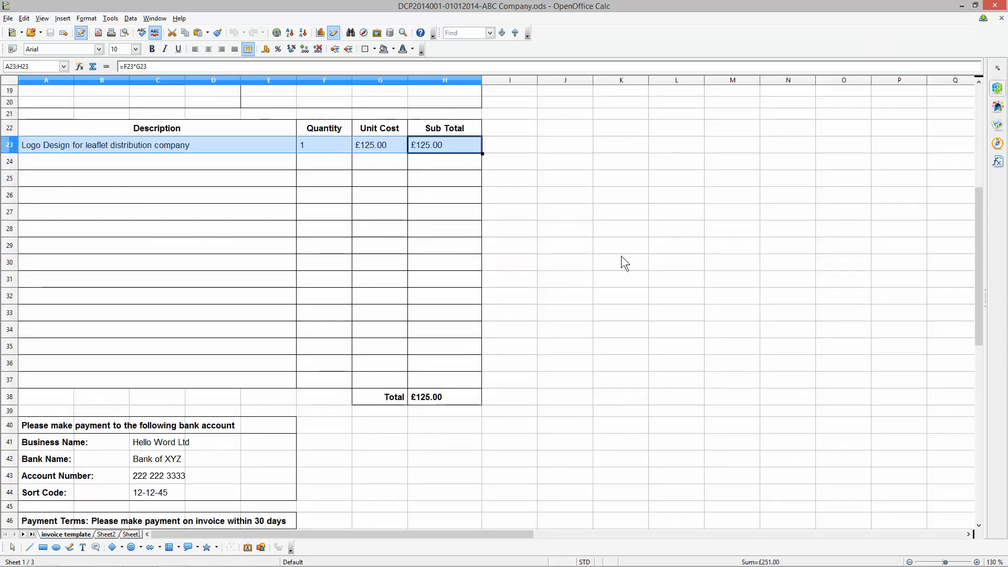
scroll(466, 263, down, 3)
scroll(247, 307, up, 10)
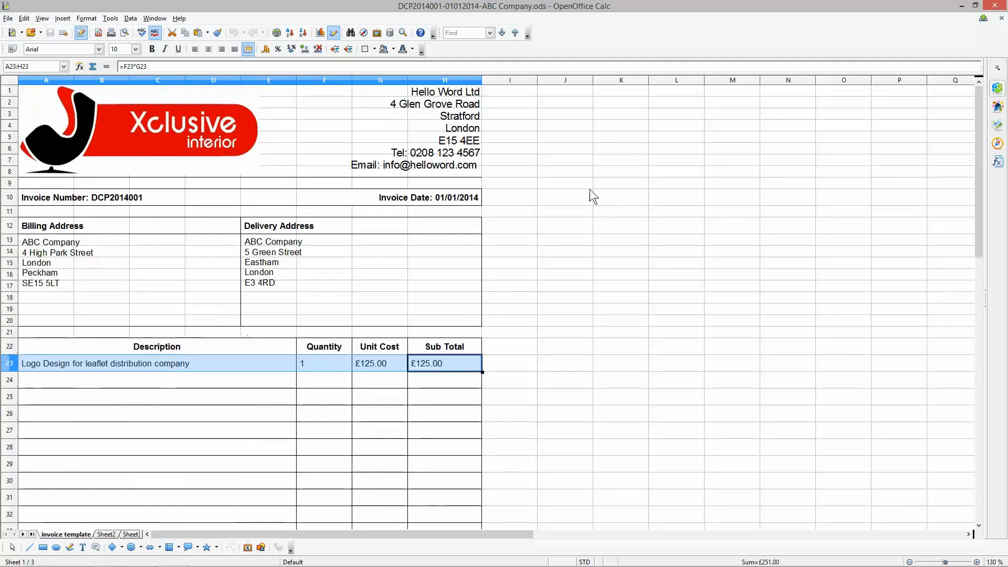
click(992, 10)
Step: View the PDF version of the ABC Company invoice, close it and go back to the Book Keeping Tutorial folder
double_click(354, 177)
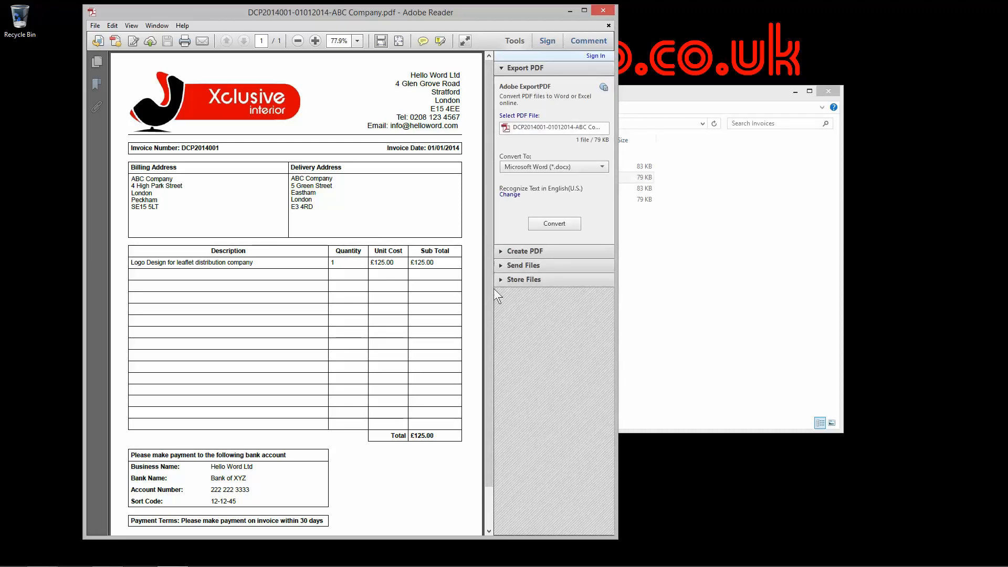
scroll(317, 339, down, 2)
scroll(317, 339, up, 2)
click(600, 7)
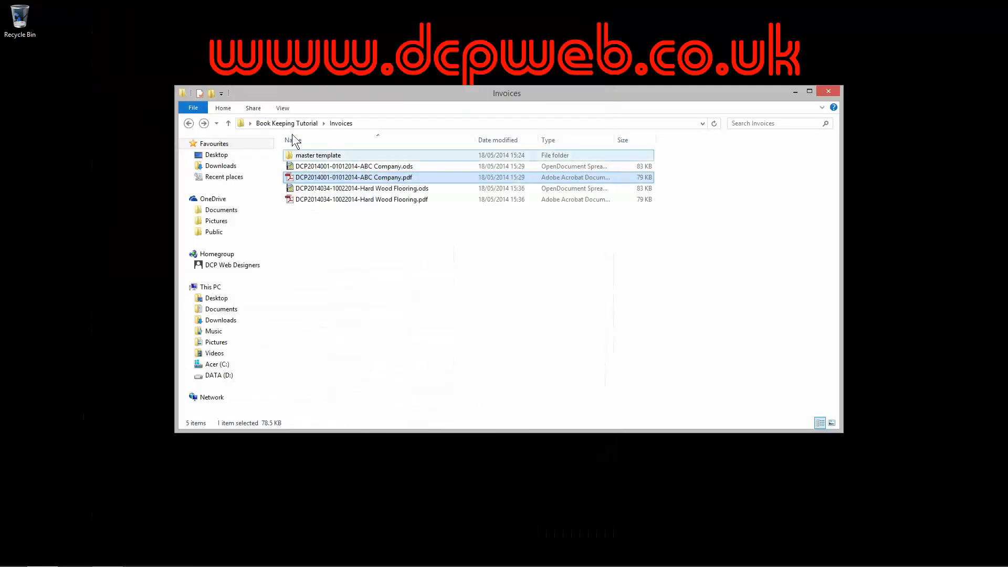
click(188, 123)
Step: Switch to the browser to view the earlier bookkeeping tutorials on the YouTube channel, and return to the desktop
mouse_move(175, 549)
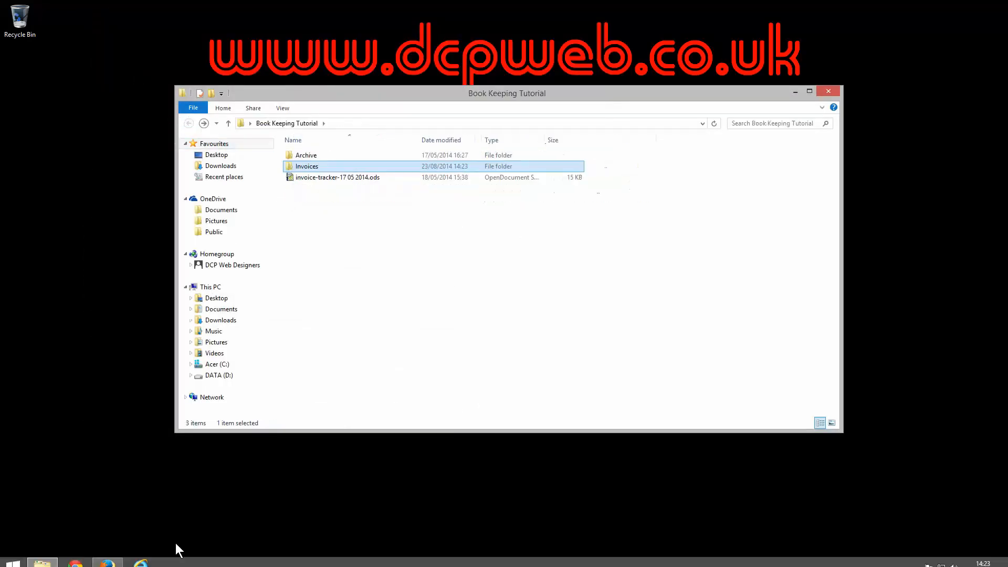
click(120, 557)
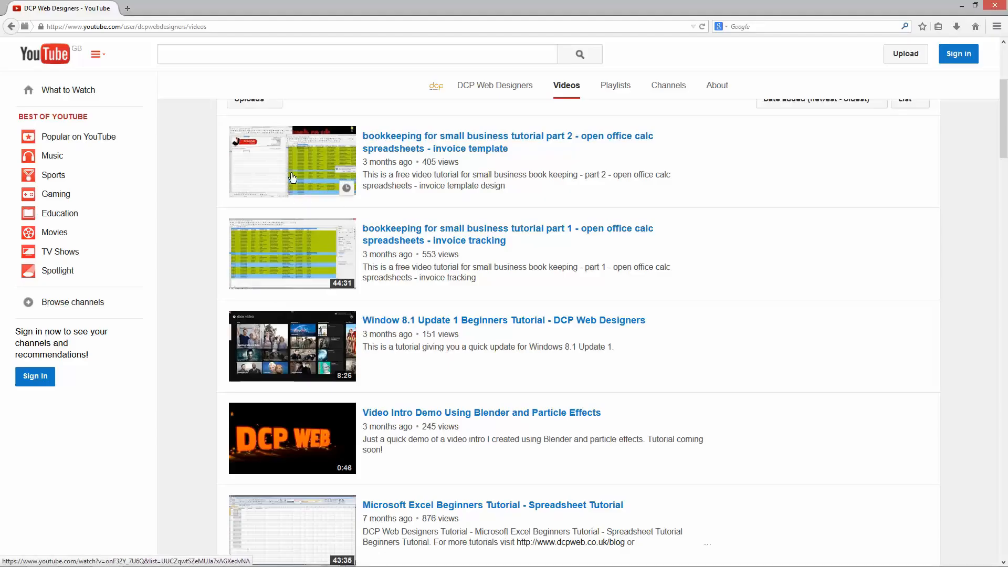
scroll(412, 199, up, 1)
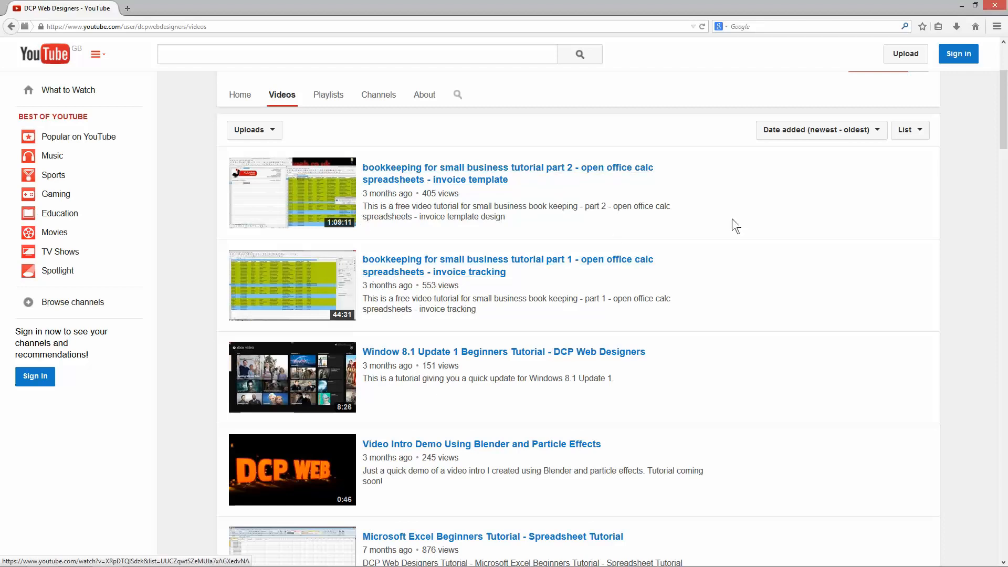
click(962, 7)
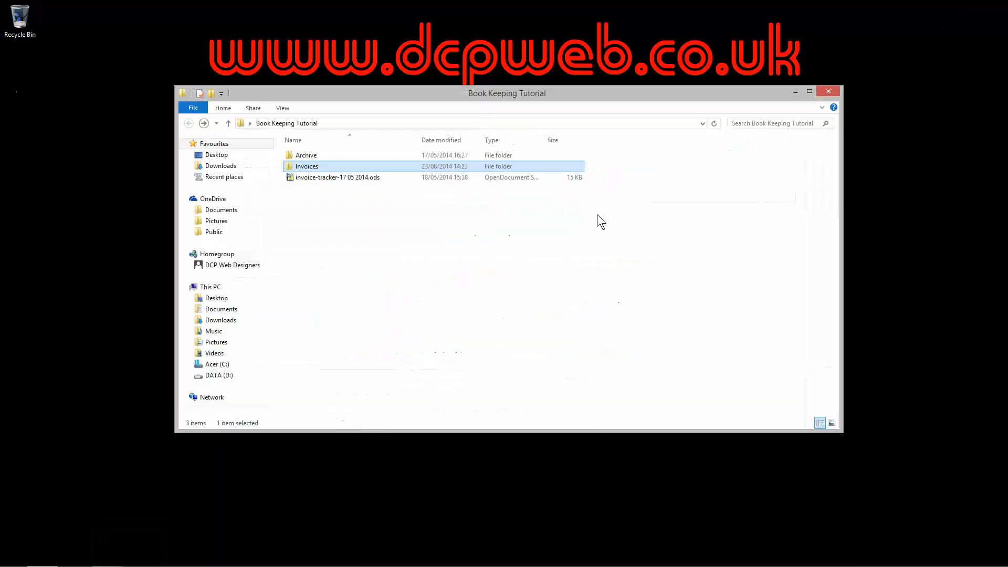
Step: Create a new OpenOffice Calc spreadsheet and choose the Book Keeping Tutorial folder as its save location
click(12, 558)
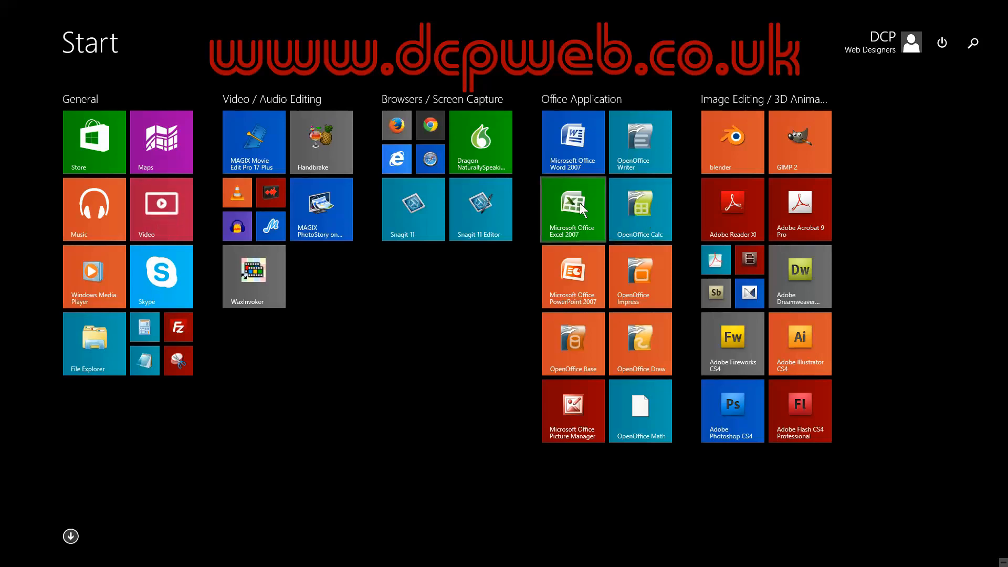
click(643, 206)
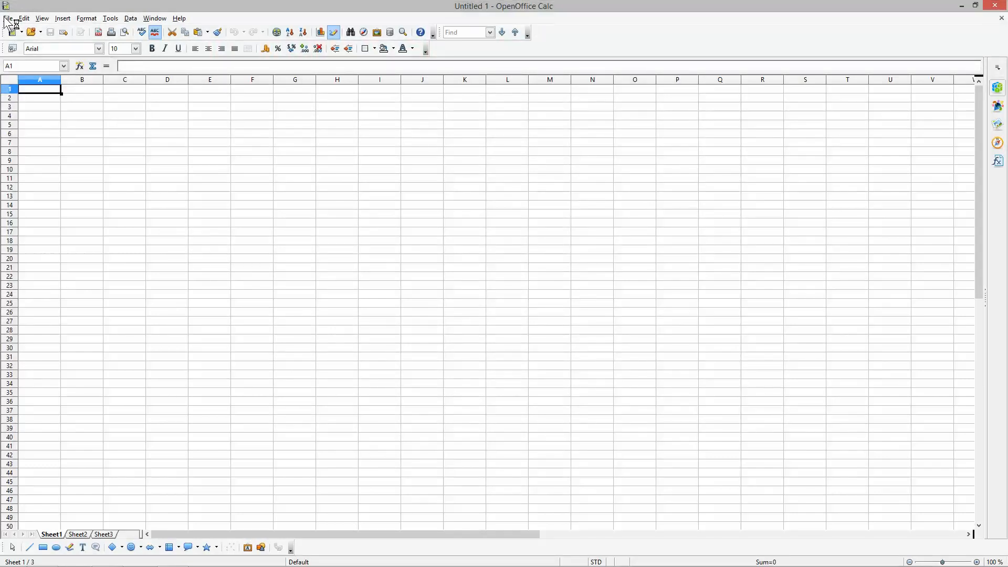
click(8, 19)
click(34, 113)
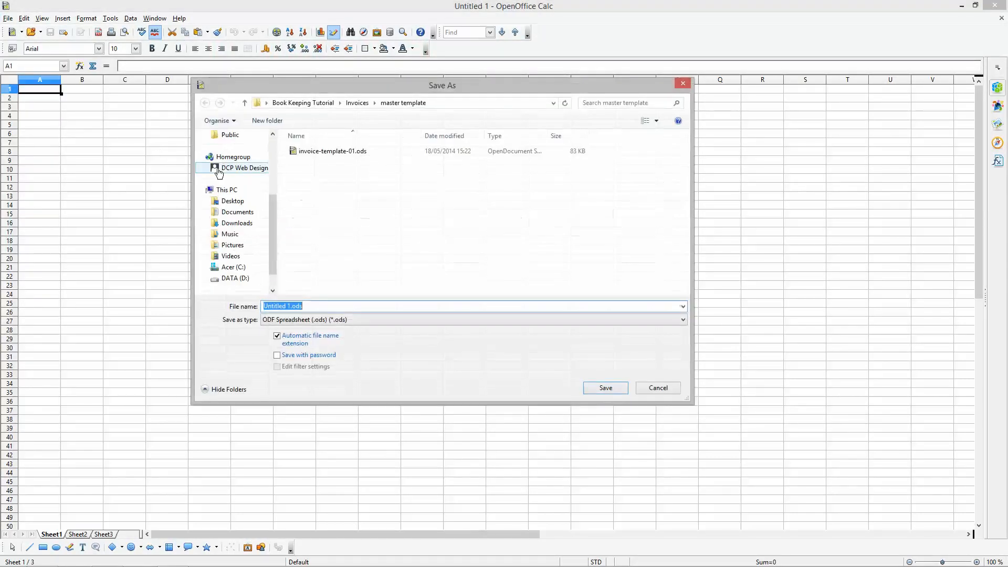
click(302, 103)
Step: Save the new spreadsheet in the Book Keeping Tutorial folder as "expenditure-tracker-28 08 2014.ods"
click(306, 306)
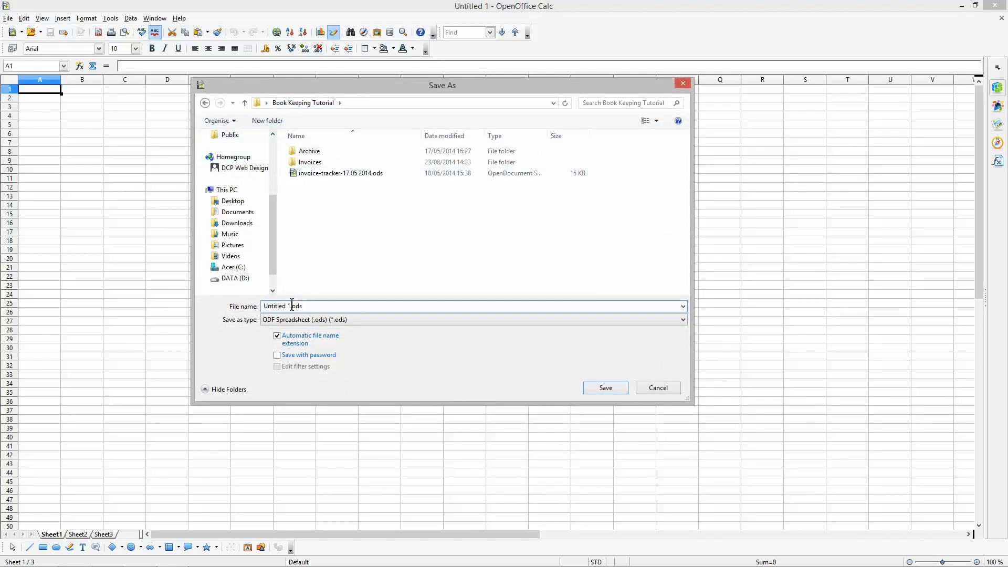
drag(291, 305, 228, 311)
text(expenditure-tracker)
text(-tracker-)
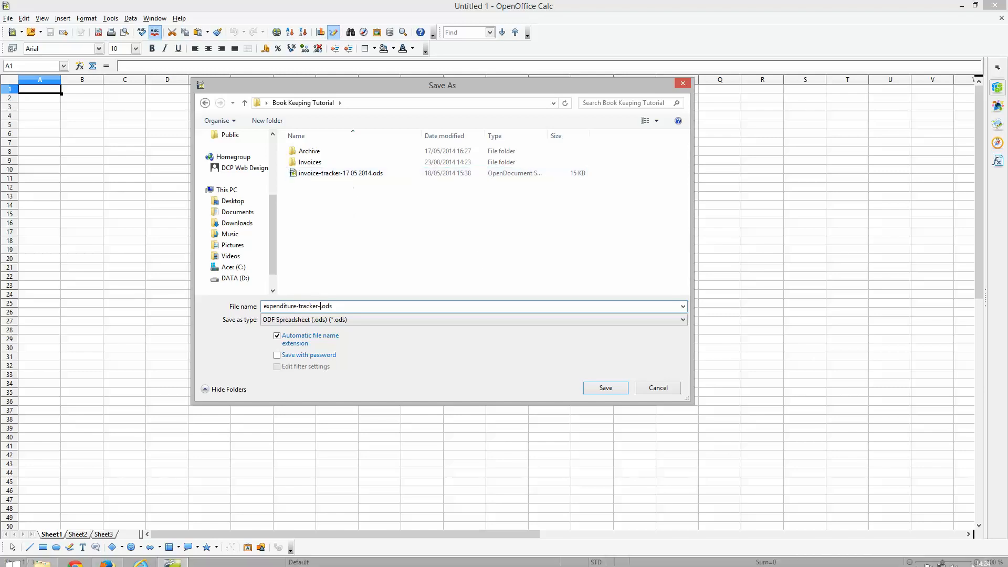
mouse_move(991, 559)
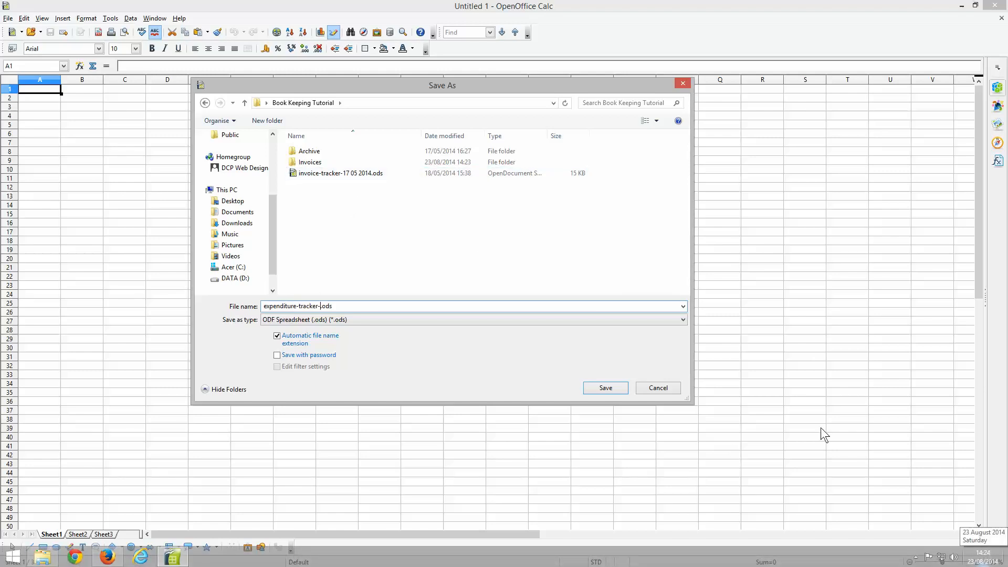
text(28)
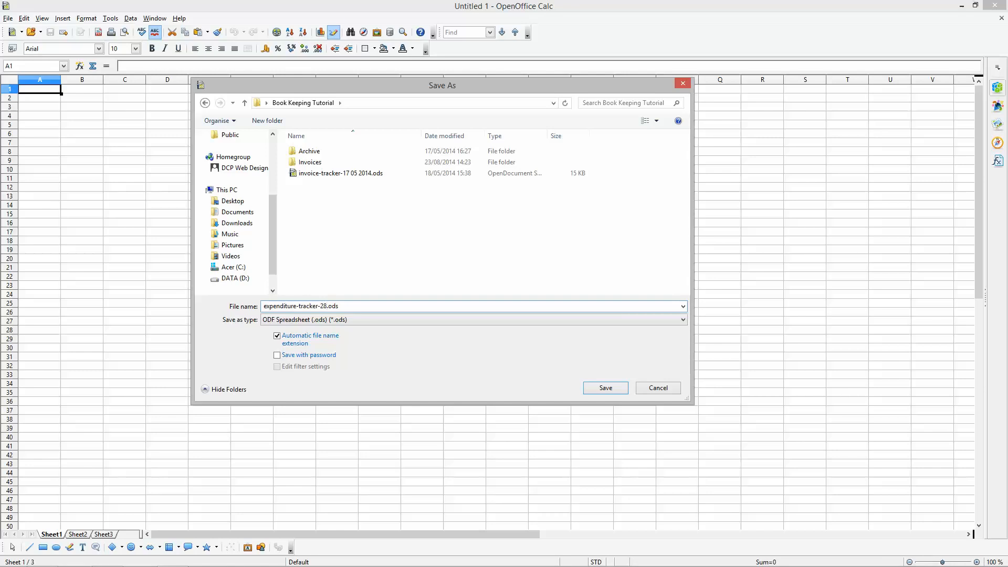
text( 08 2014)
key(Return)
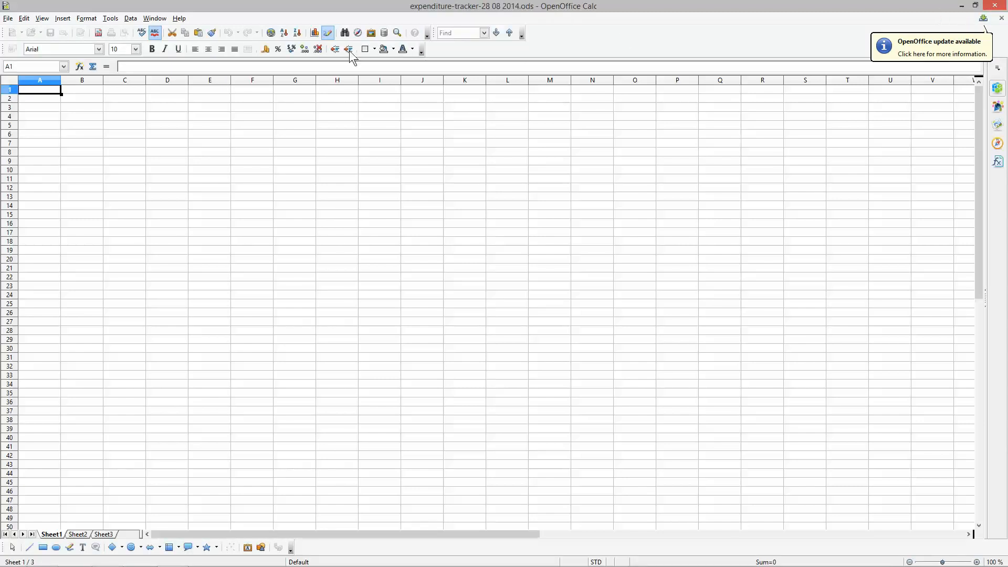
Step: Widen columns A and B for the tracker headings, making column A clearly the wider one, and save the spreadsheet
drag(61, 79, 159, 80)
click(51, 33)
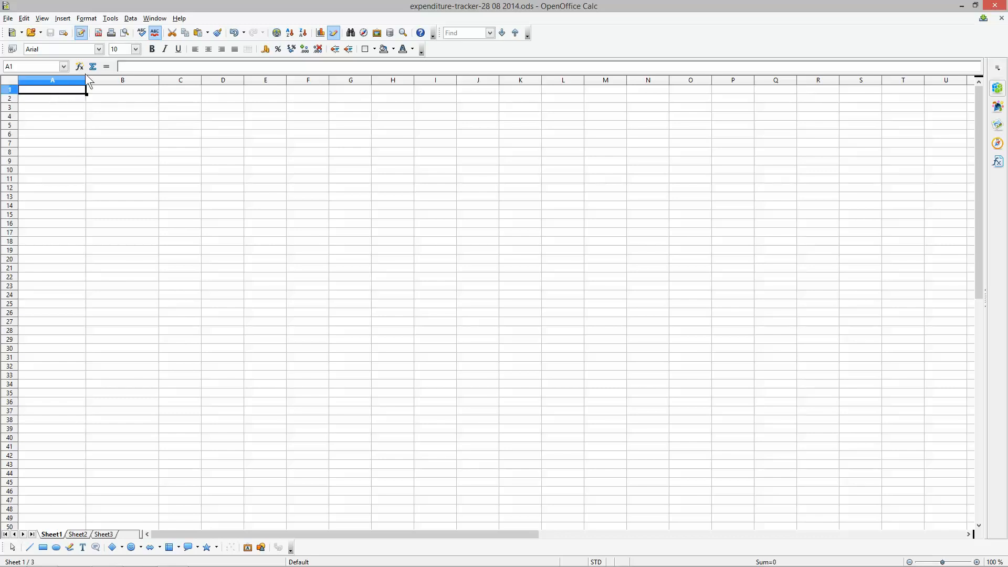
drag(86, 74, 111, 75)
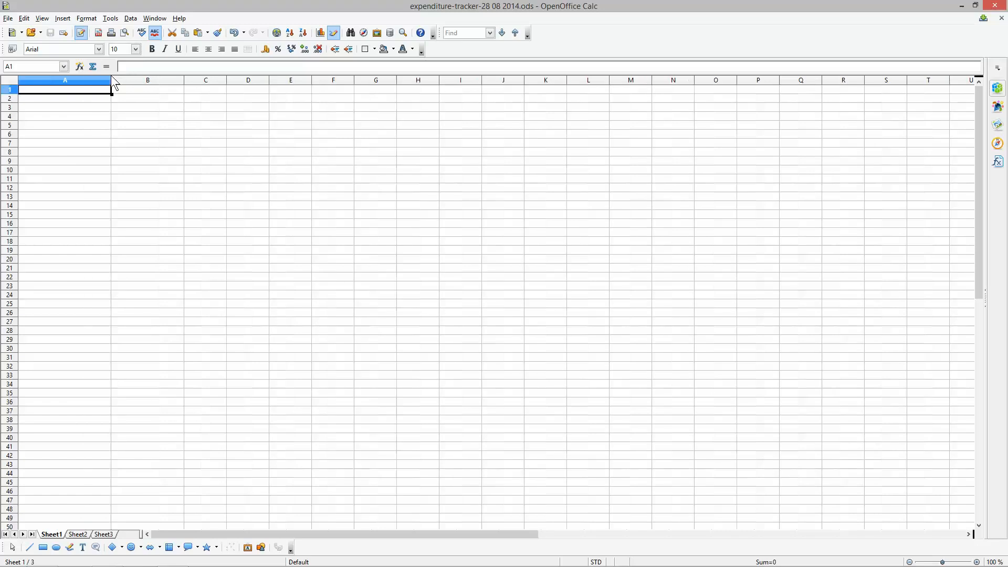
drag(184, 80, 158, 80)
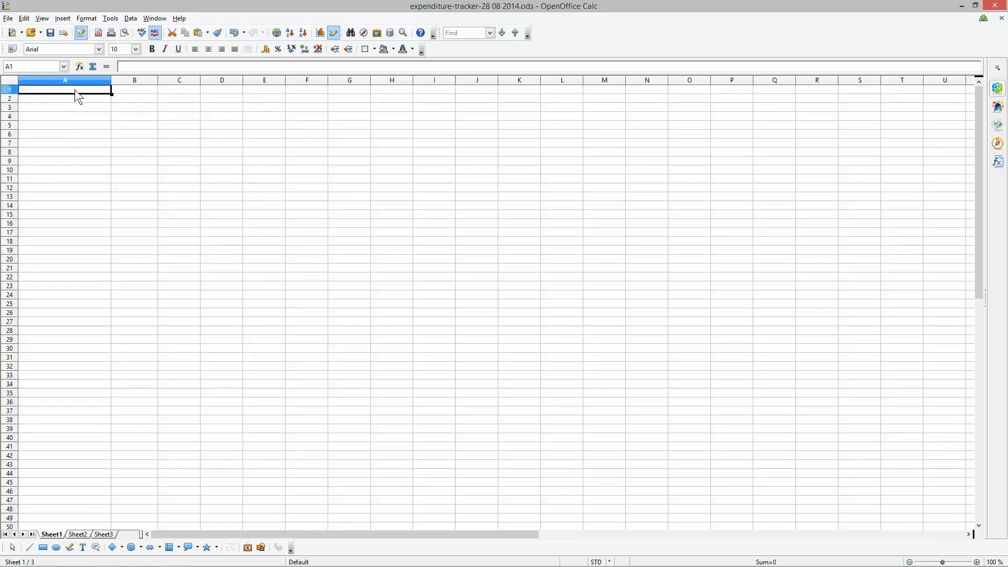
drag(75, 89, 65, 68)
drag(112, 79, 144, 77)
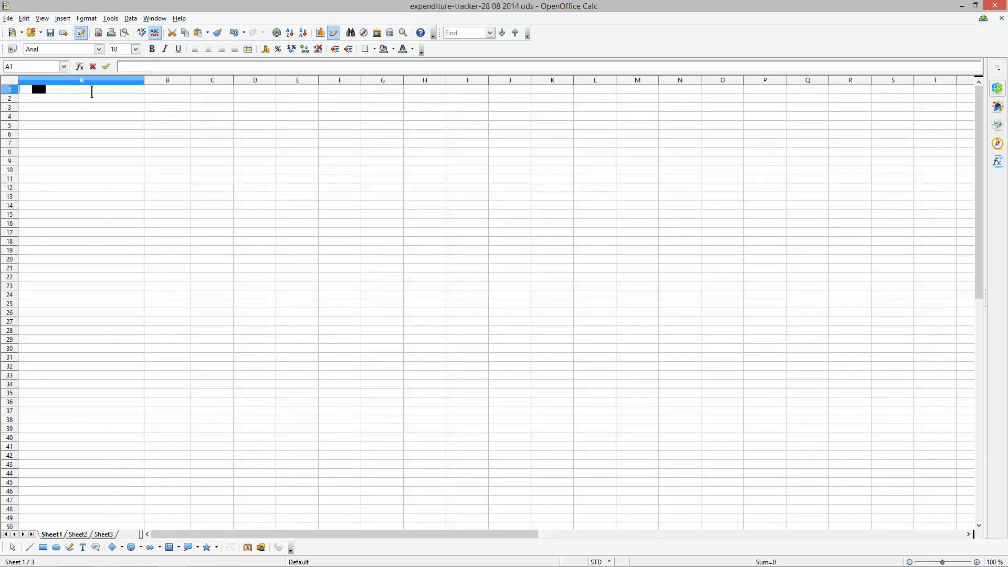
Step: Enter the heading "Invoice / Receipt Date" in cell A1, correcting the misspelled "Receipt" with the spelling suggestion
key(Return)
click(67, 90)
double_click(66, 90)
text(Invoice / Recepit )
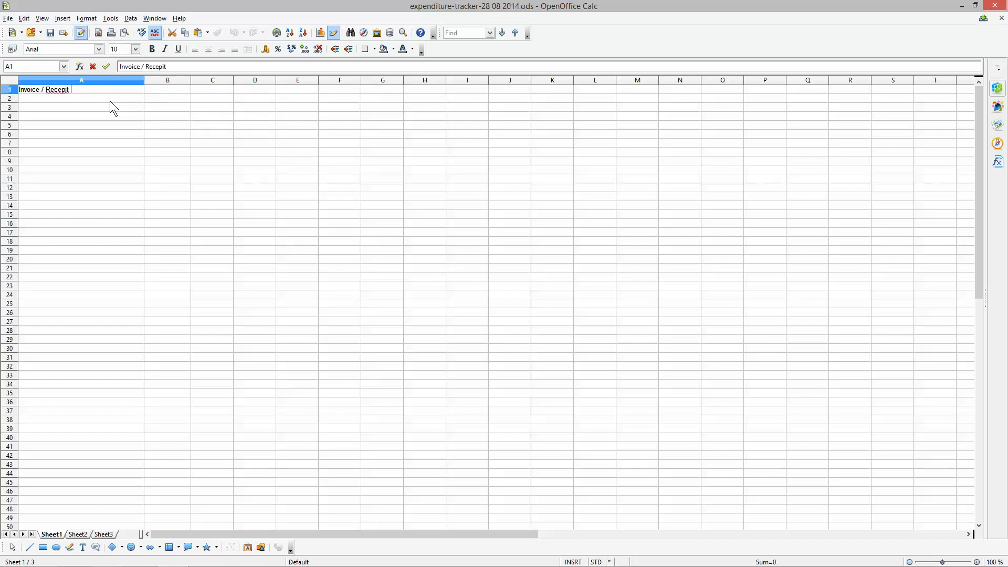
text(Date)
double_click(53, 90)
click(53, 92)
right_click(53, 92)
click(63, 101)
click(28, 96)
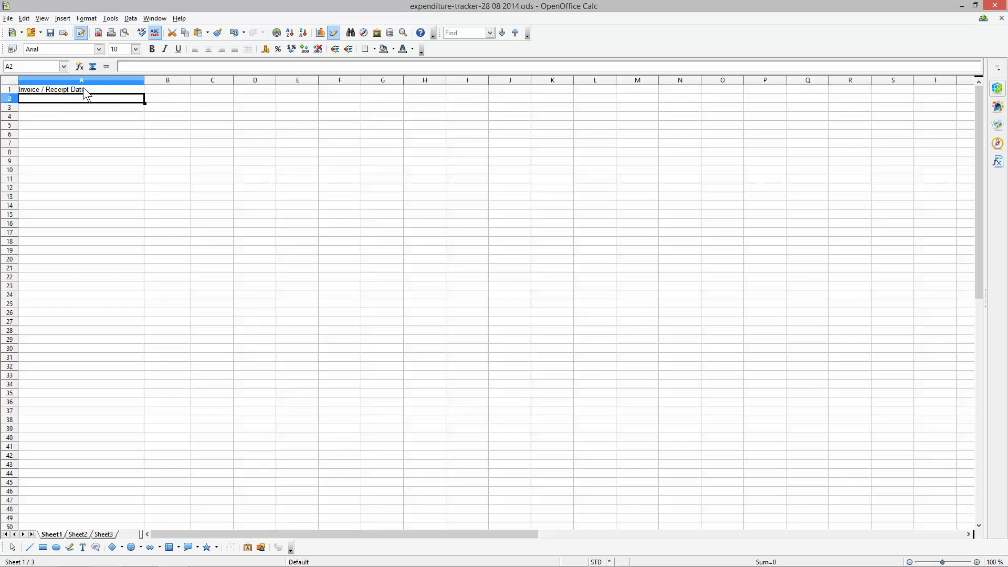
Step: Widen columns B and C and enter the headings "Date Paid" in B1 and "Description" in C1
click(61, 89)
click(157, 91)
drag(189, 79, 222, 80)
text(Date Paid)
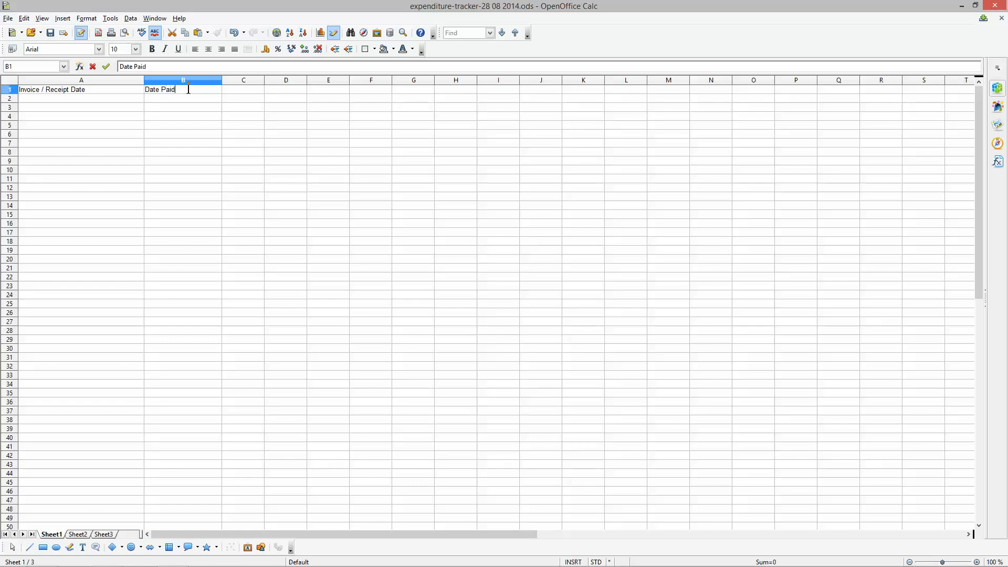
key(Tab)
drag(264, 80, 329, 80)
text(D)
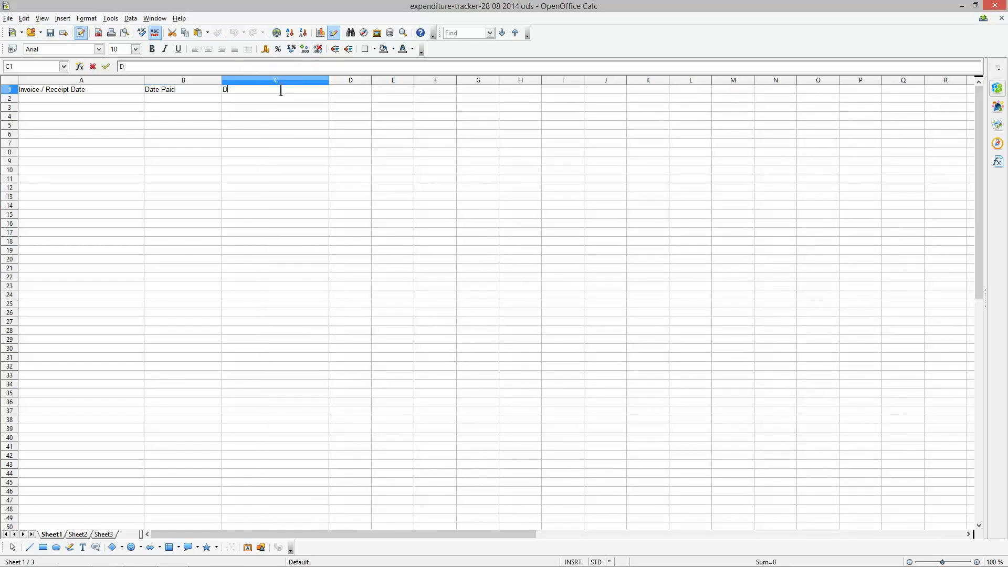
text(escription)
key(Return)
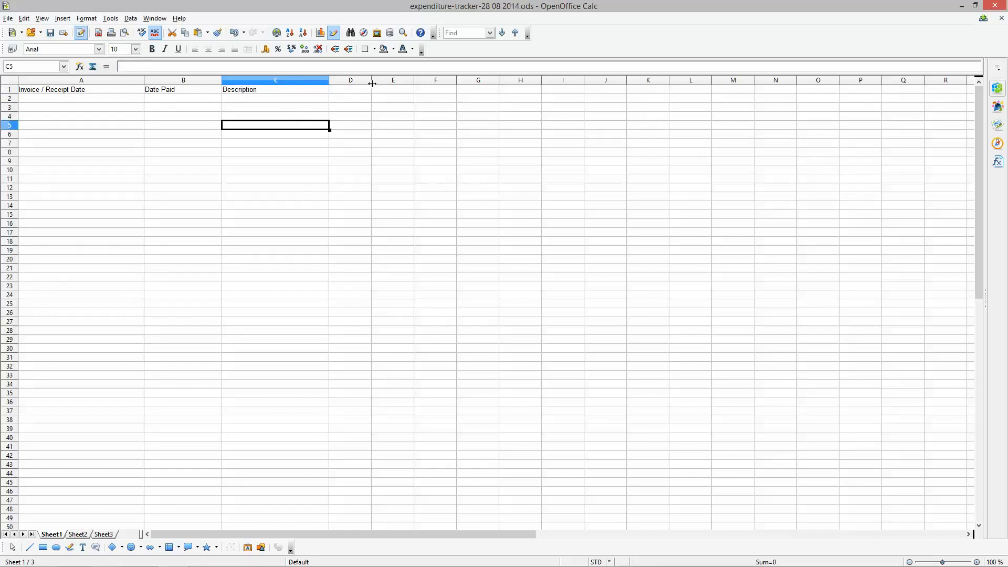
Step: Widen columns D and E and enter the headings "Company" in D1 and "Cost" in E1
click(398, 79)
drag(371, 80, 402, 80)
click(346, 89)
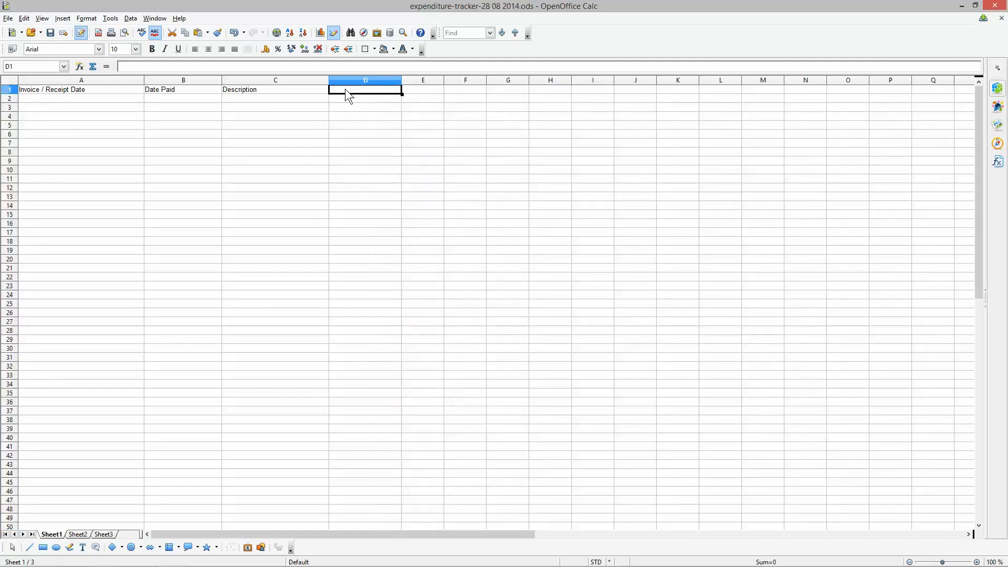
text(Company)
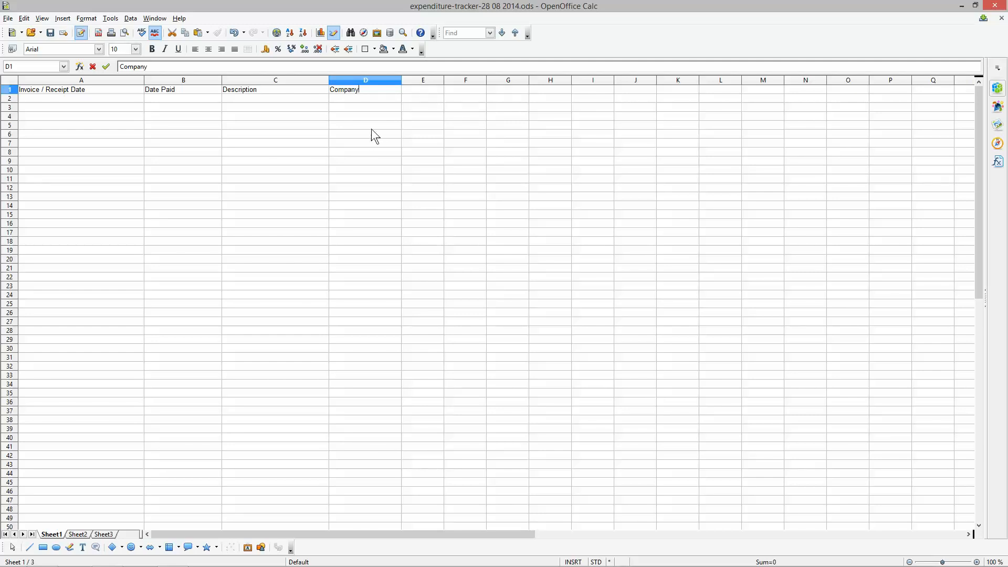
key(Return)
drag(445, 79, 467, 80)
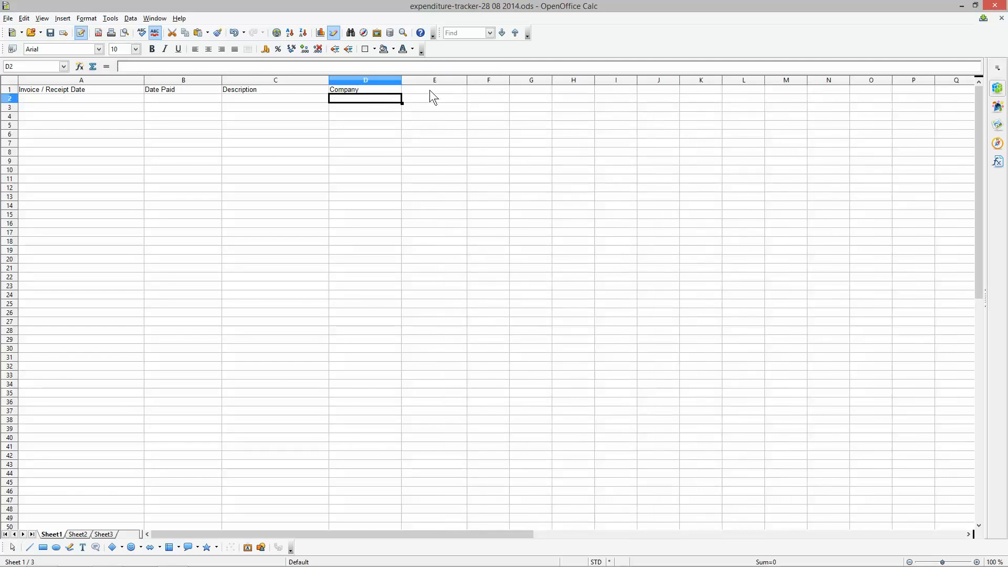
click(430, 89)
text(Cost)
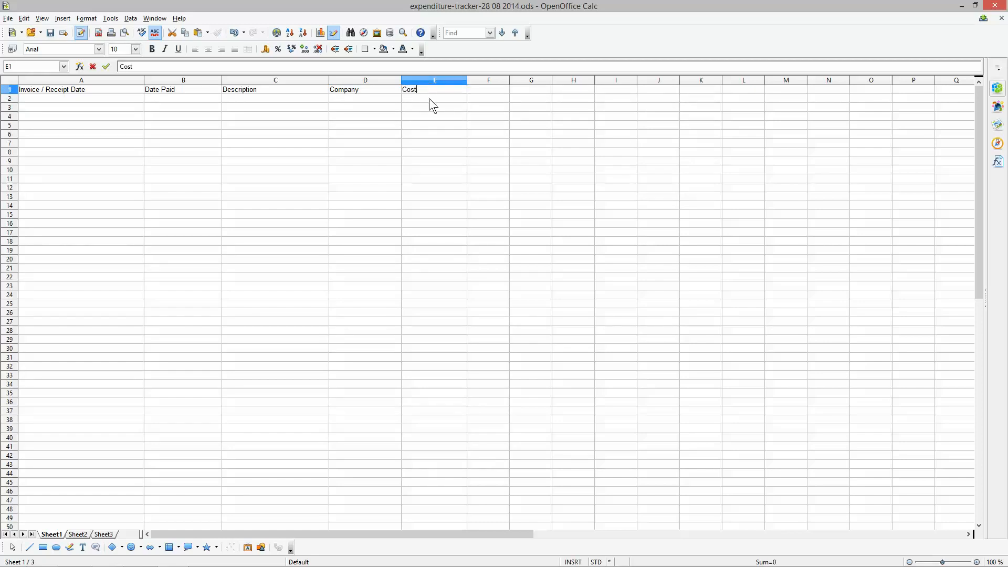
key(Return)
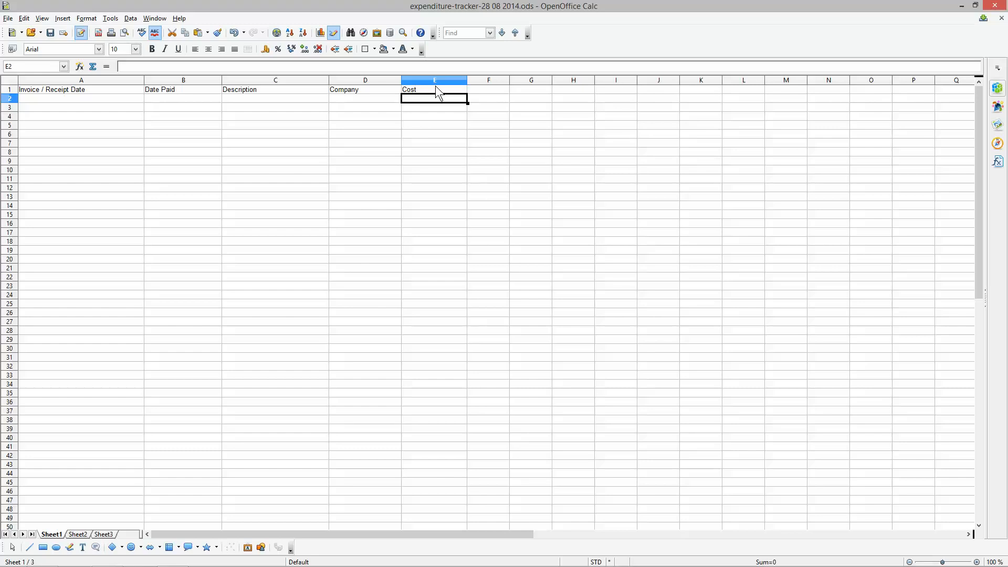
Step: Make the heading row 1 bold and save the spreadsheet
click(10, 90)
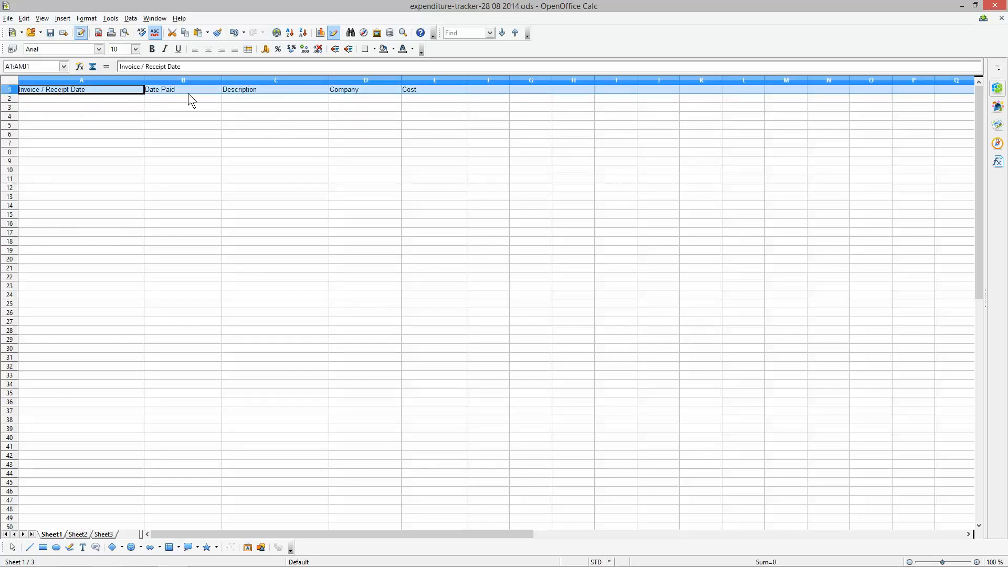
click(152, 49)
click(66, 96)
click(51, 32)
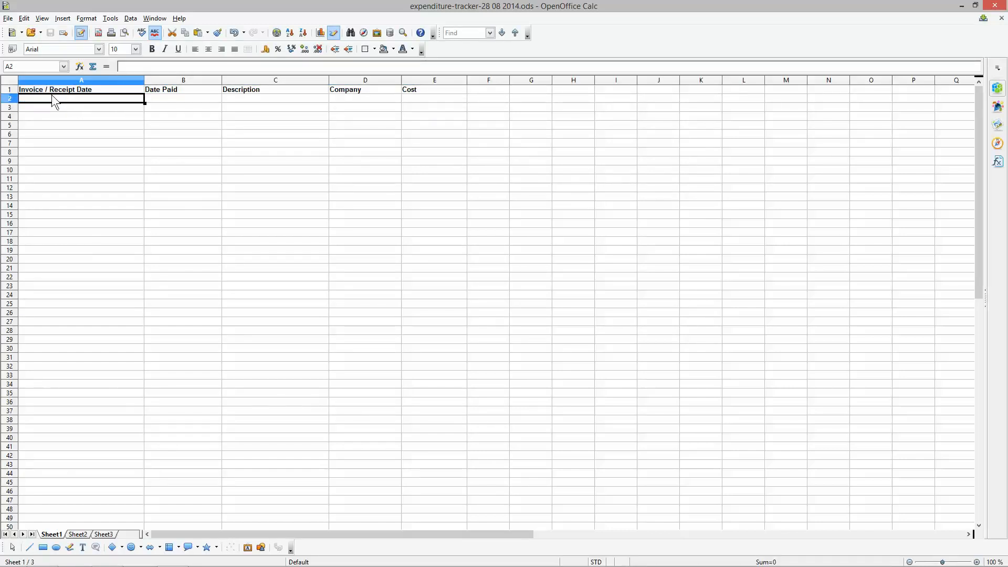
Step: Format the whole Invoice / Receipt Date column as dates in the DD/MM/YY format
click(81, 80)
right_click(81, 80)
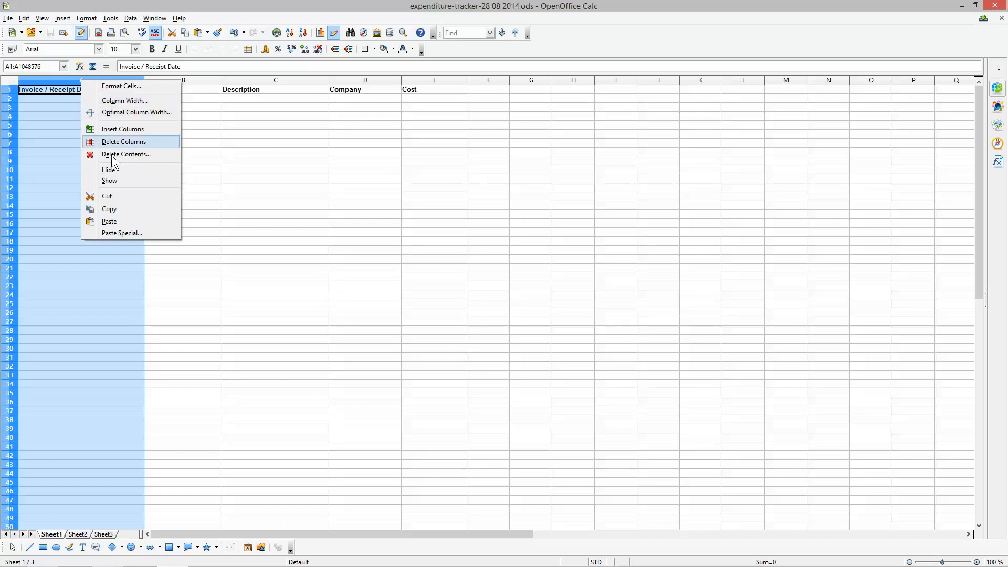
click(121, 86)
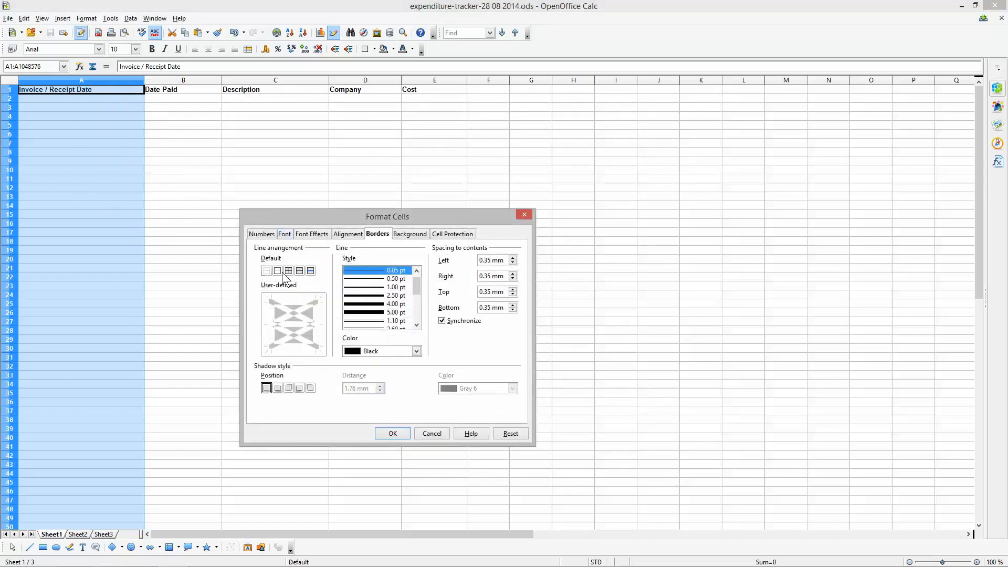
click(263, 235)
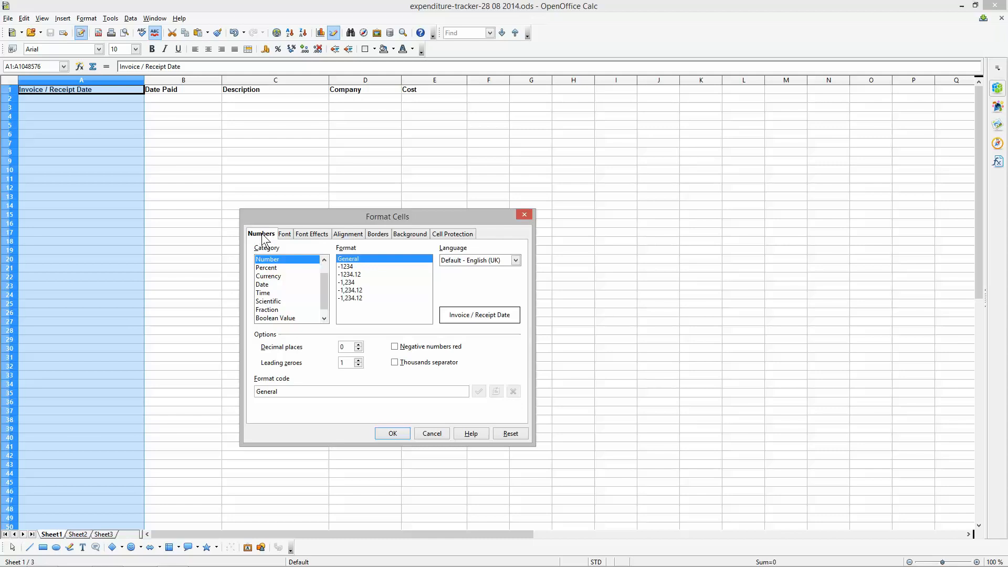
drag(319, 217, 284, 130)
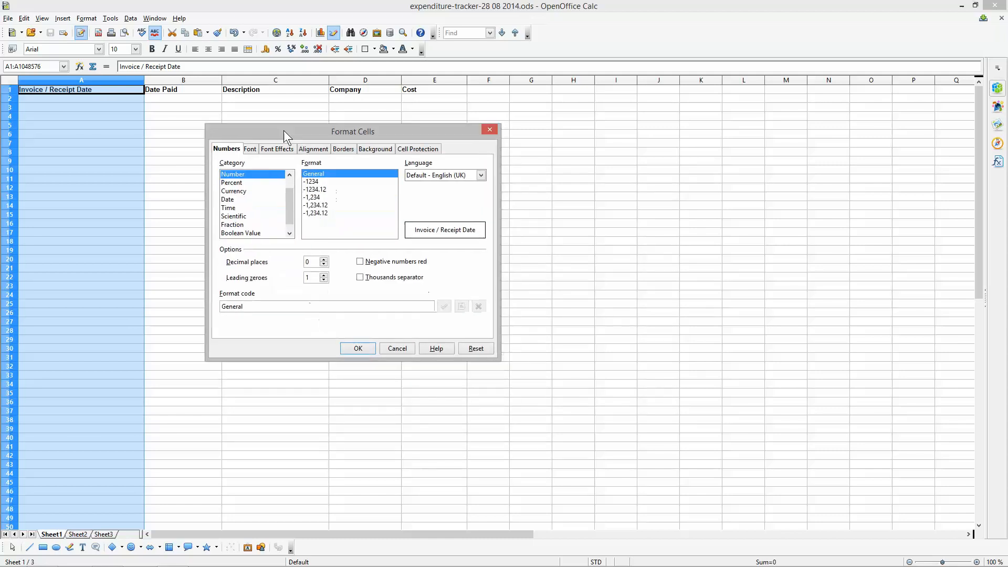
click(230, 199)
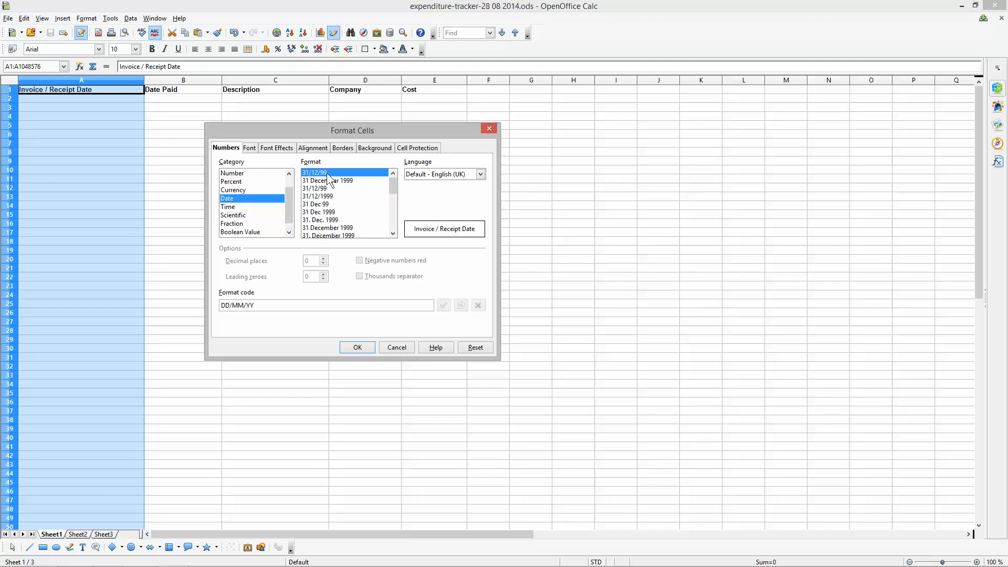
click(358, 345)
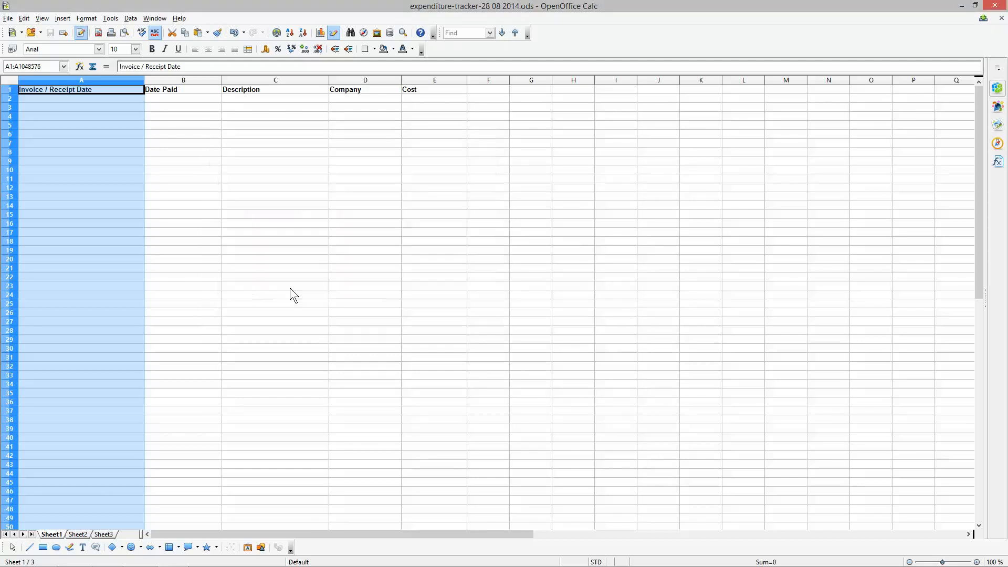
Step: Format the whole Date Paid column as dates in the DD/MM/YY format
click(178, 80)
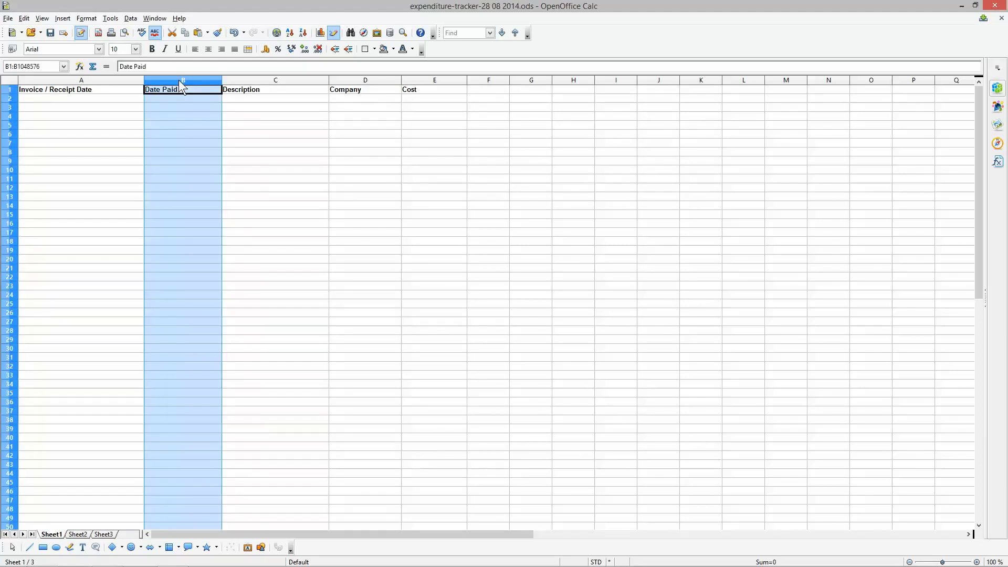
right_click(179, 81)
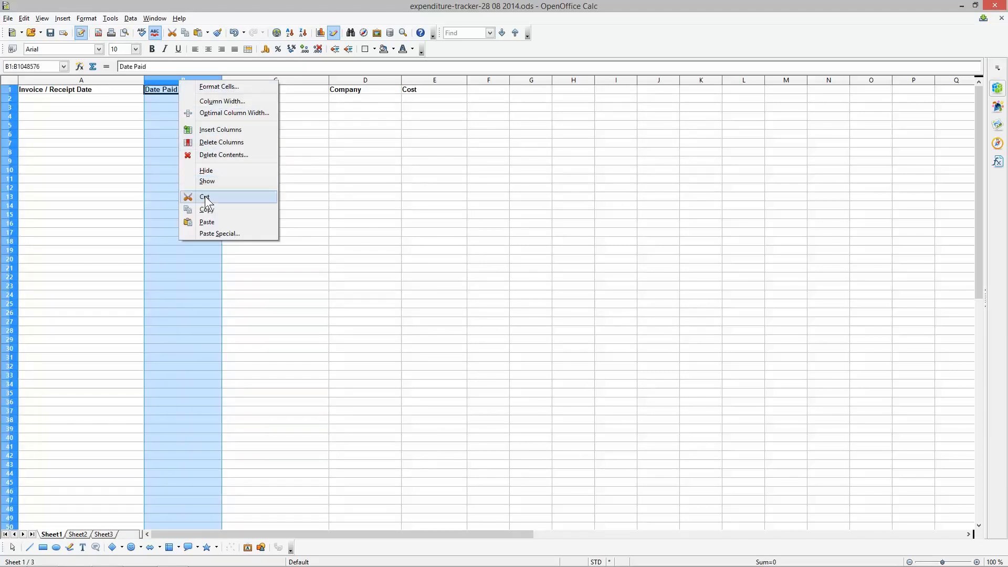
click(219, 87)
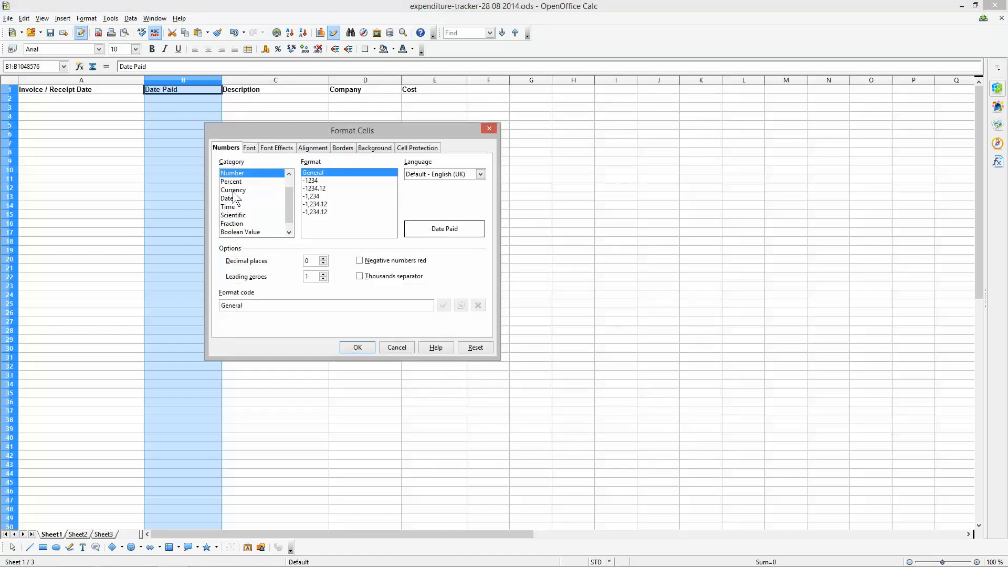
click(230, 199)
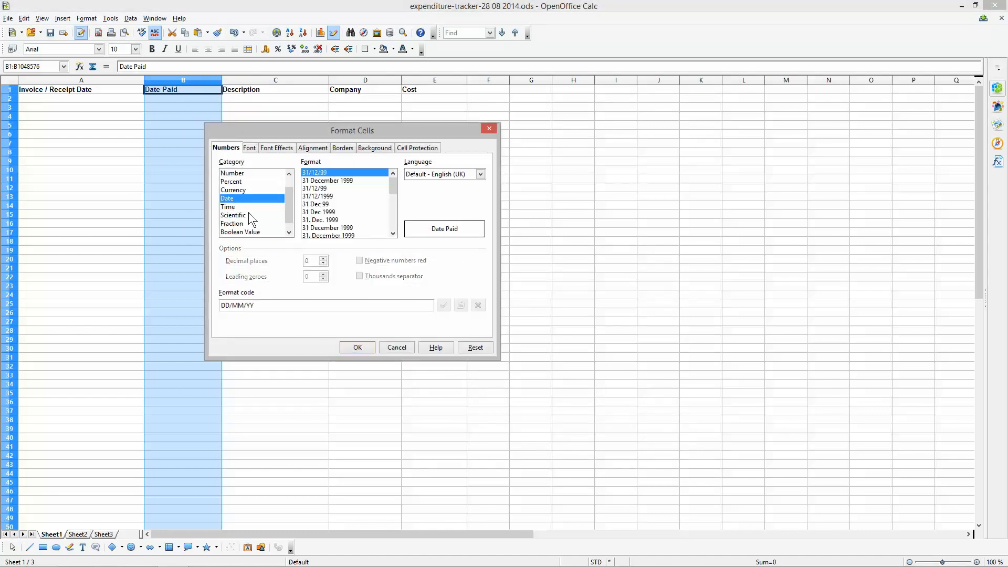
click(358, 347)
click(274, 94)
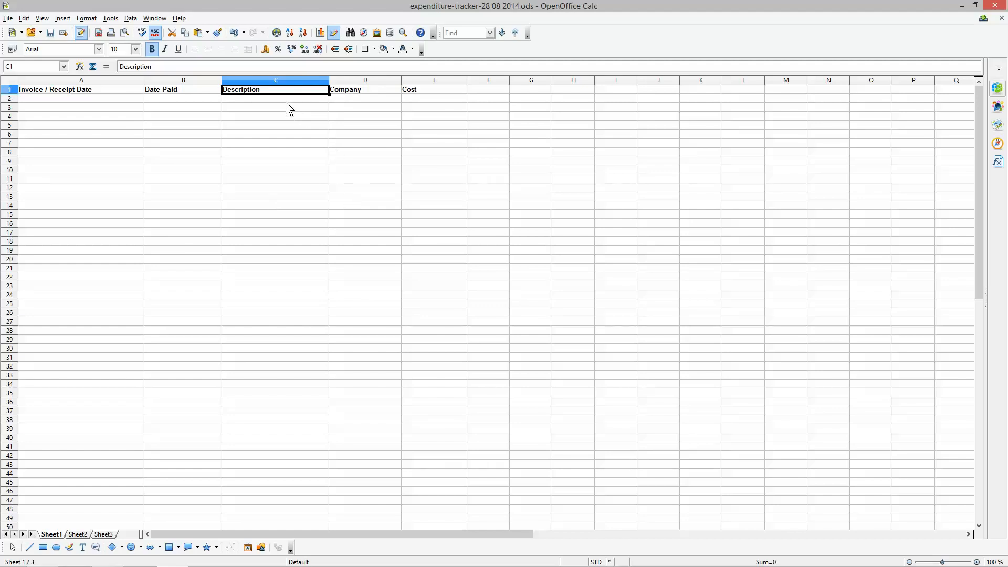
key(Return)
key(Tab)
key(Return)
key(Tab)
key(Return)
key(Tab)
Step: Format the whole Cost column as GBP currency with two decimal places and red negatives, and save the spreadsheet
click(422, 80)
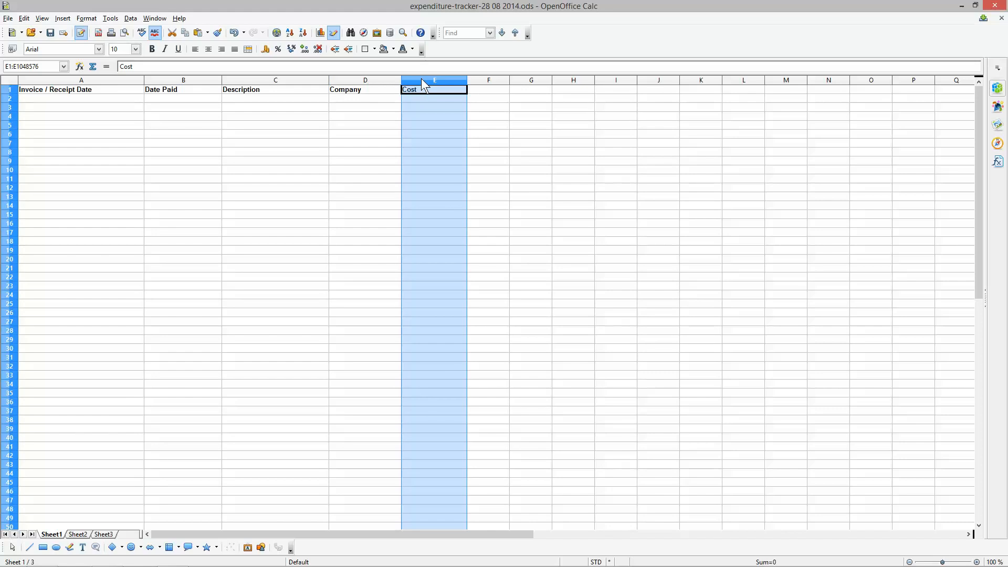
right_click(422, 80)
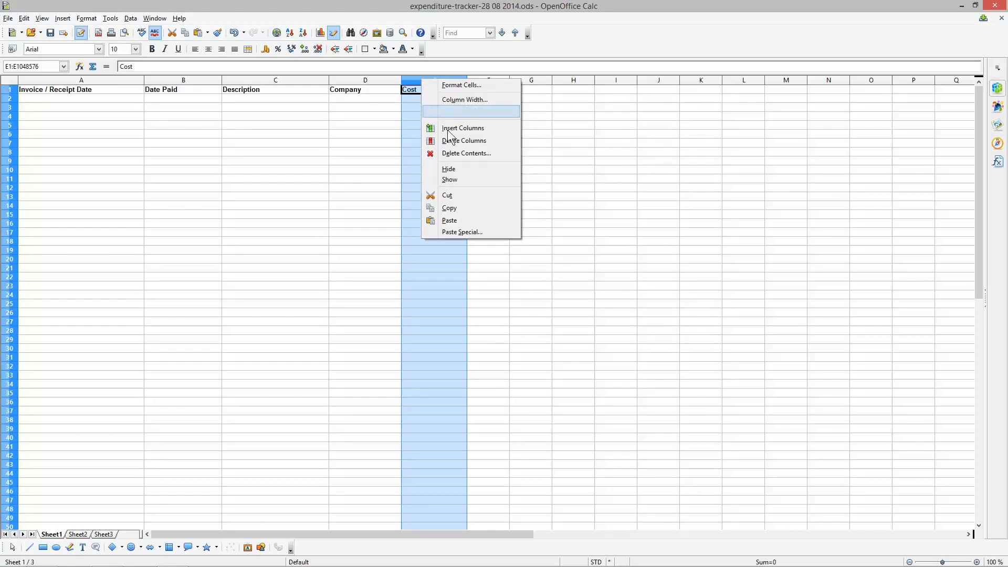
click(461, 85)
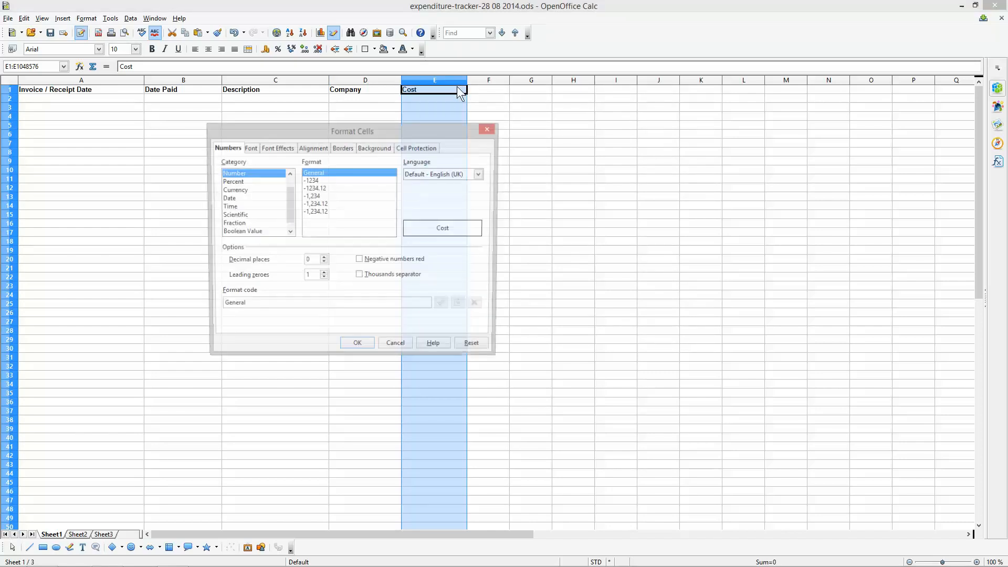
click(234, 191)
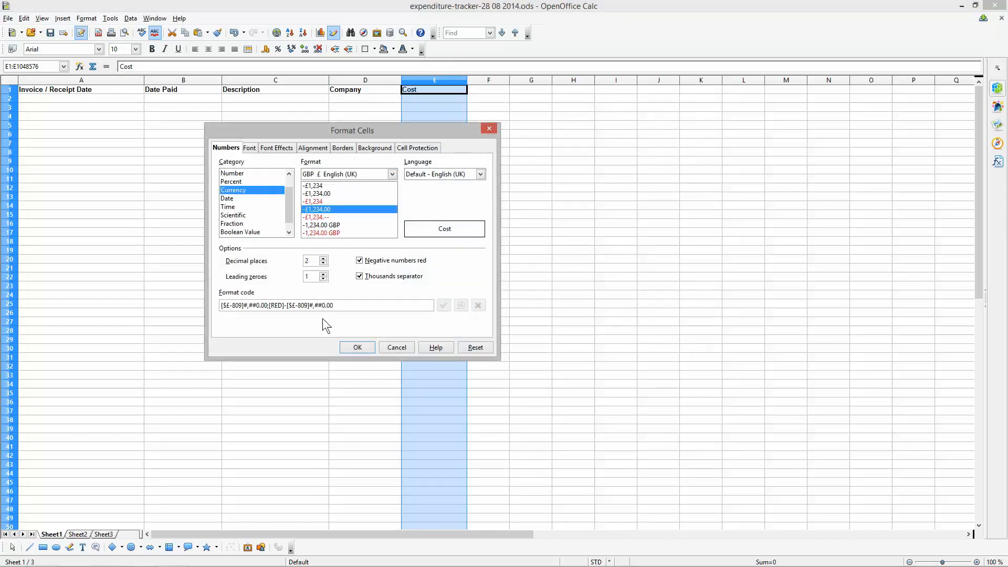
click(356, 347)
click(290, 213)
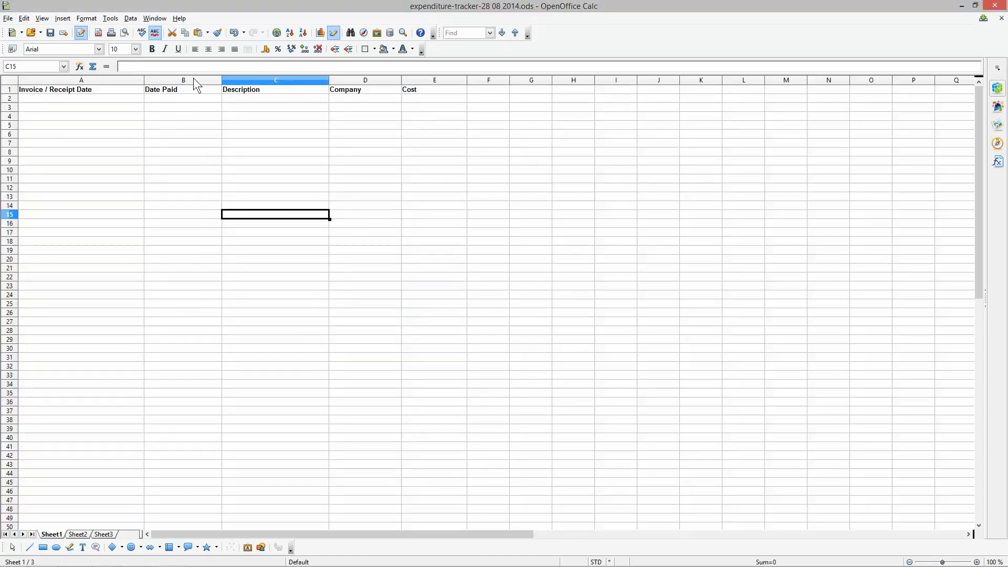
click(50, 32)
Step: Narrow the Invoice / Receipt Date and Date Paid columns and widen the Description column
drag(144, 80, 115, 83)
mouse_move(191, 82)
mouse_down()
mouse_move(209, 83)
mouse_move(176, 82)
mouse_up()
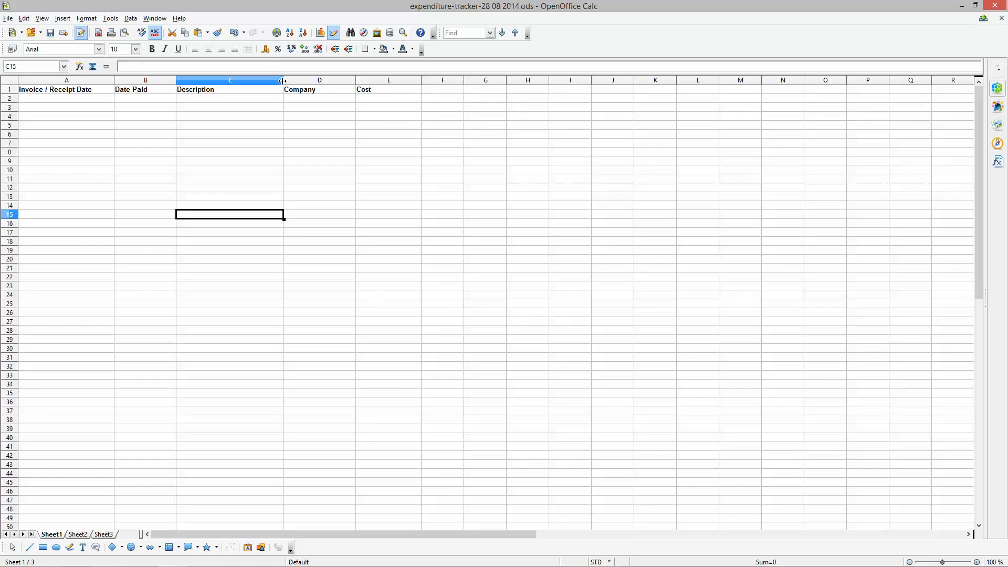
drag(283, 81, 308, 75)
mouse_move(381, 79)
mouse_down()
mouse_move(399, 75)
mouse_move(379, 82)
mouse_up()
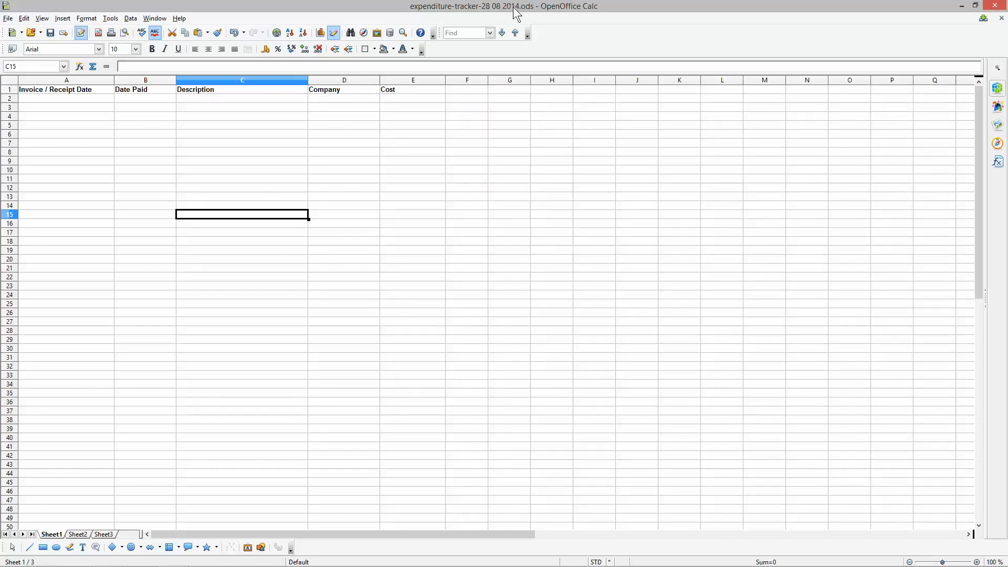
Step: Enter the invoice date 28/08/2014 in cell A2
click(46, 98)
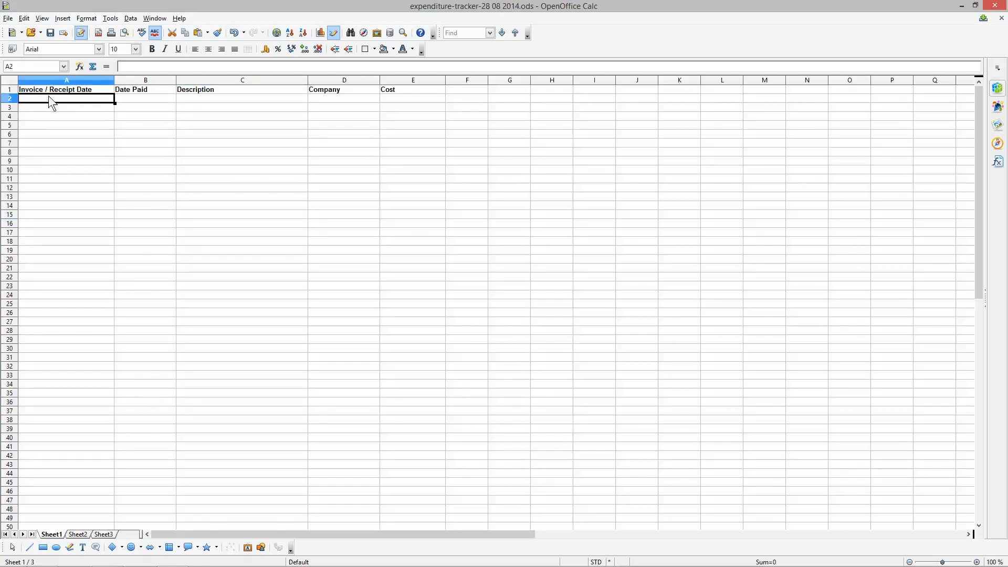
text(28/08/2014)
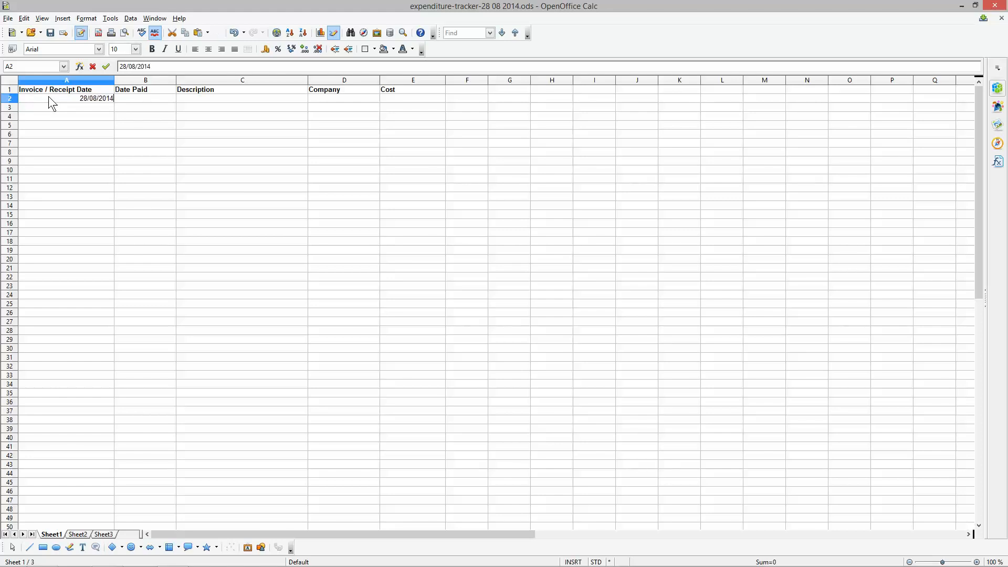
click(64, 106)
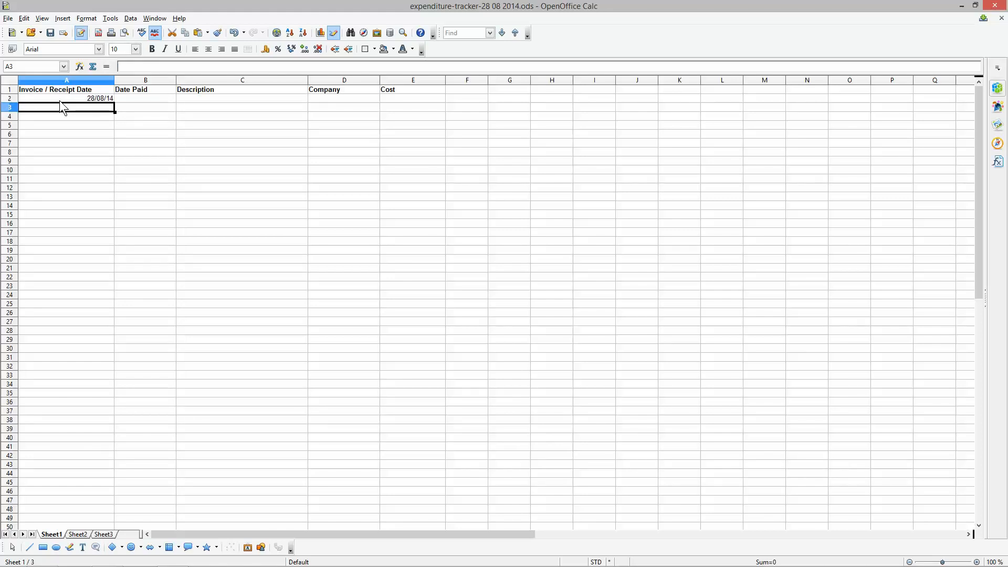
Step: Left-align all cells of the sheet
click(10, 83)
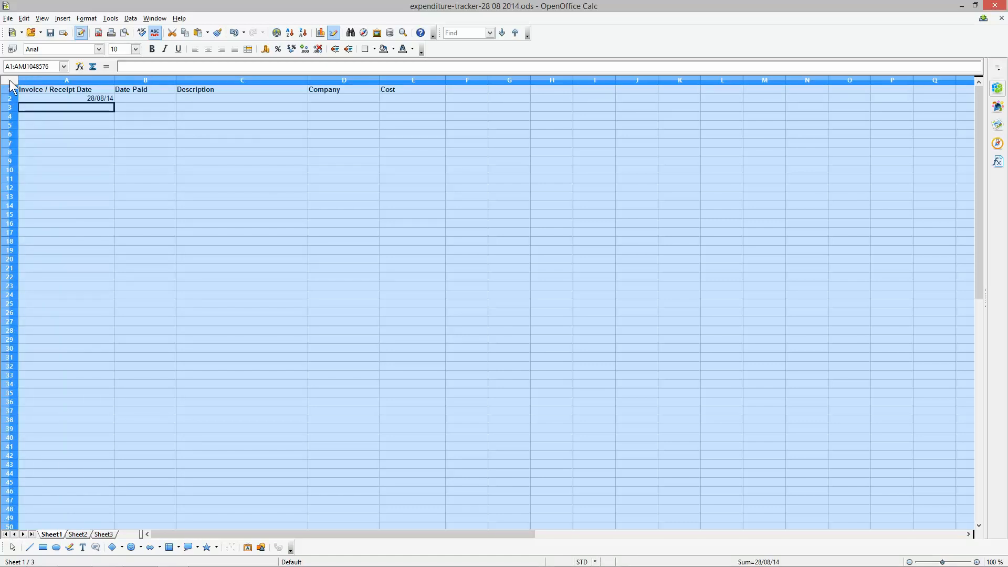
click(195, 52)
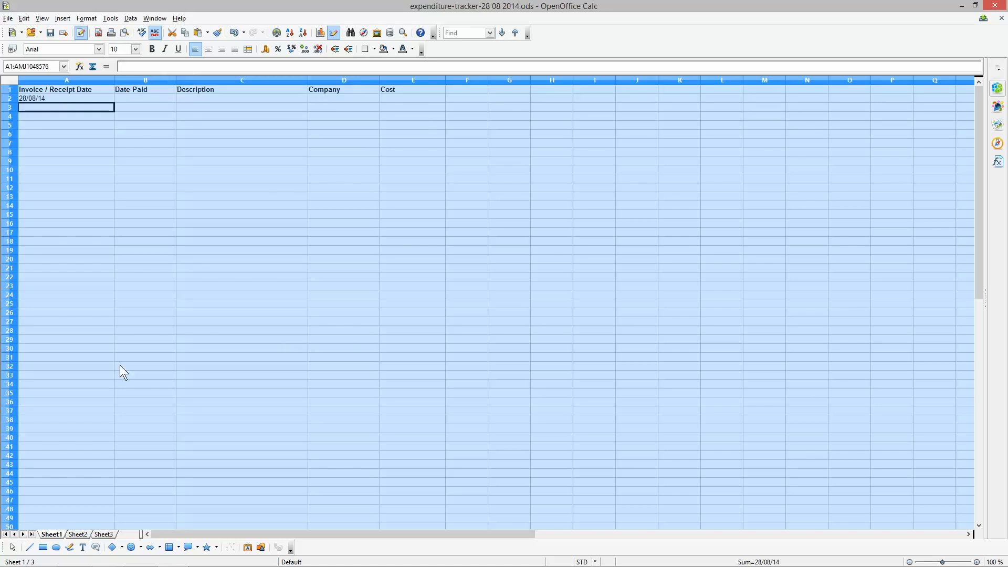
click(79, 134)
Step: Narrow the Invoice / Receipt Date column slightly and widen the Date Paid column
click(49, 98)
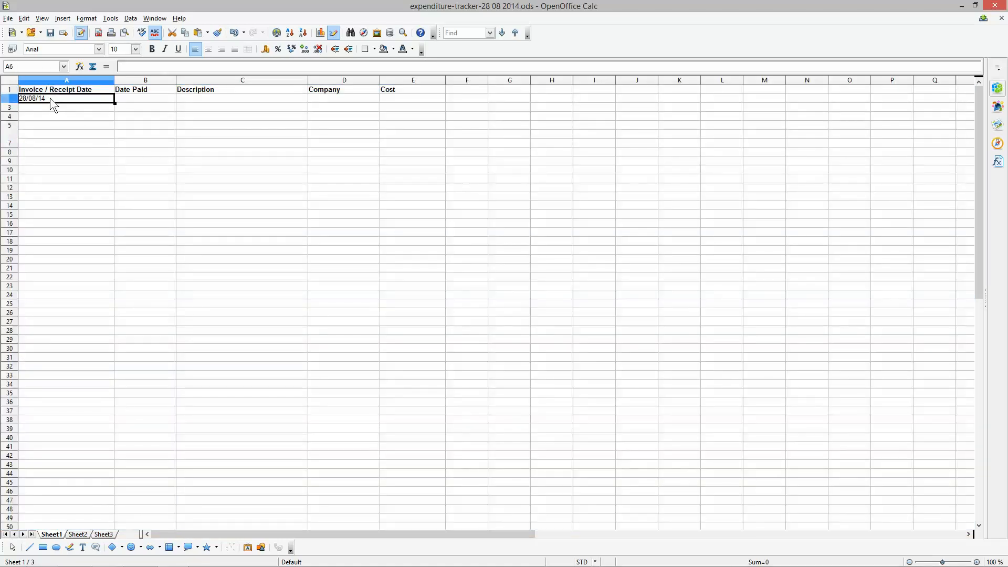
drag(114, 77, 107, 77)
drag(168, 81, 188, 81)
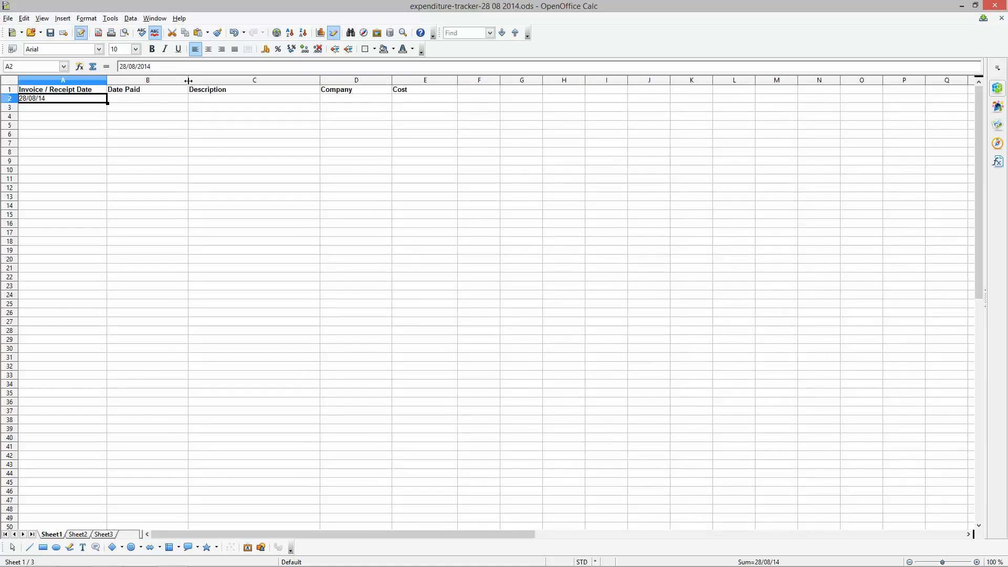
Step: Enter the description "Printing Paper" in cell C2
click(206, 98)
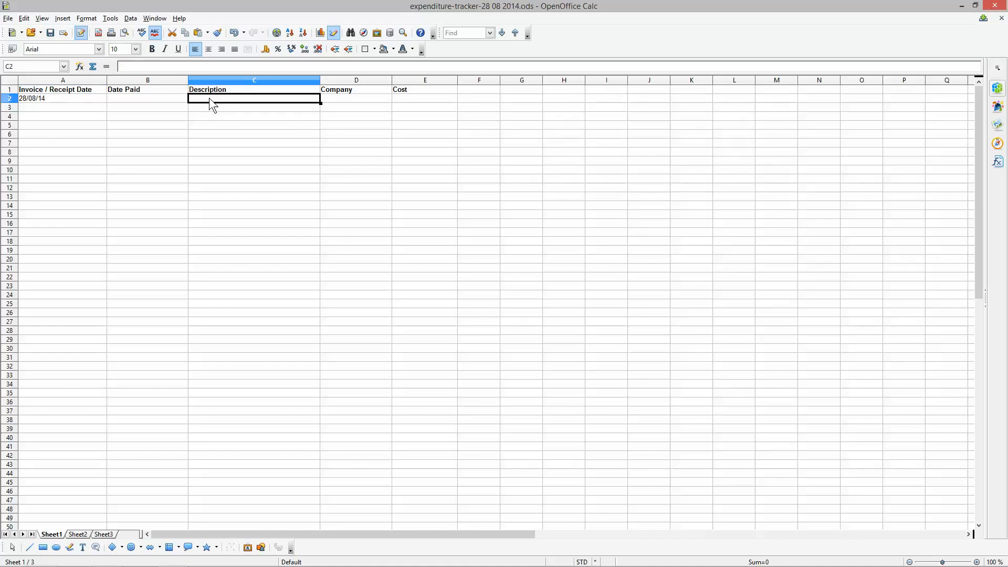
text(Printing Paper)
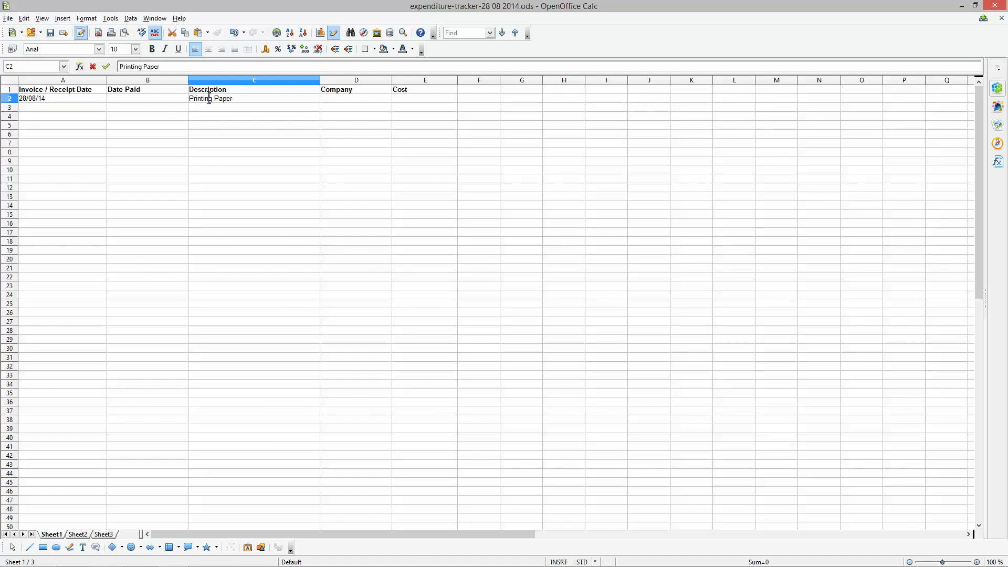
key(Return)
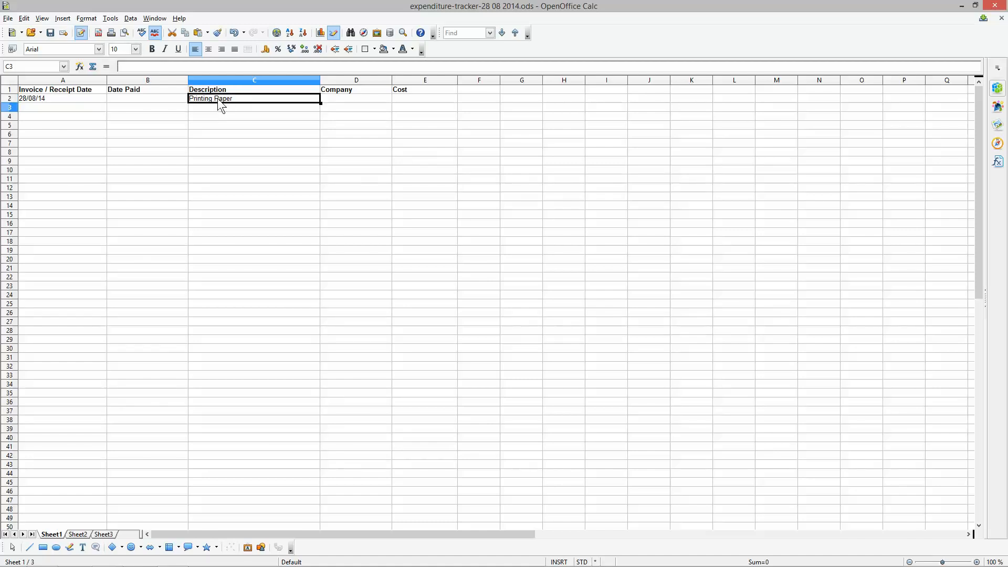
click(219, 103)
Step: Widen the Company column and enter "WH Smiths" in cell D2
drag(391, 80, 415, 80)
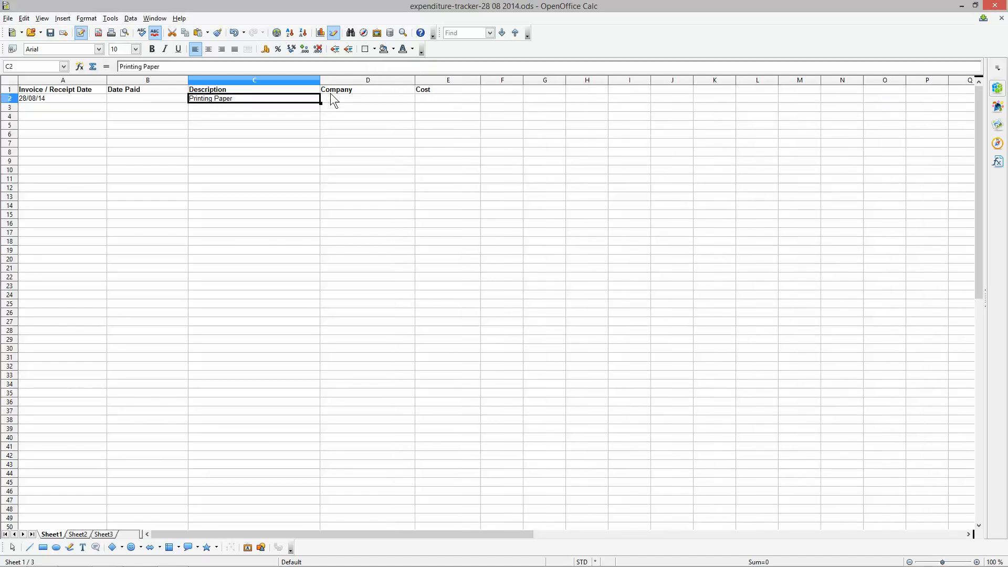
click(346, 102)
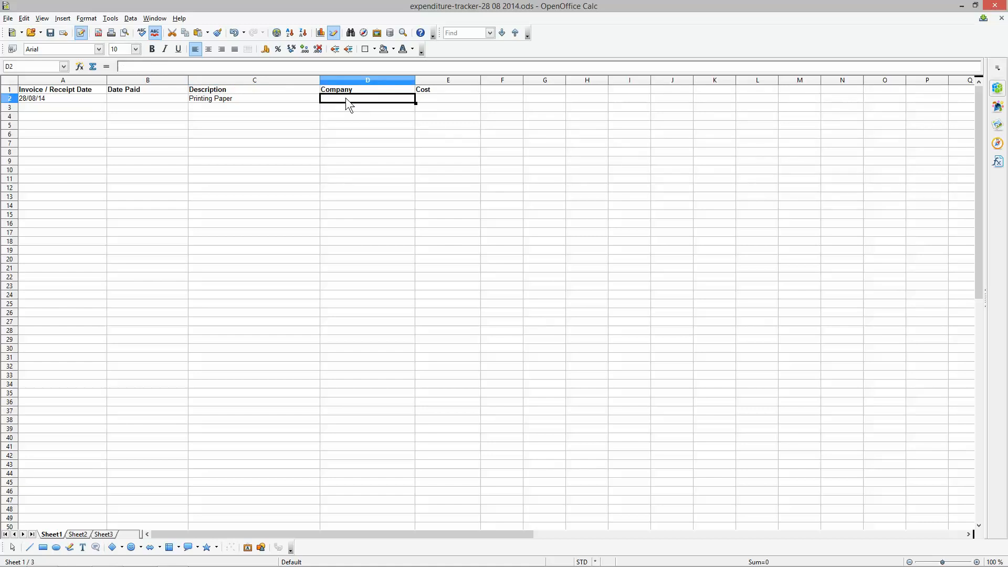
text(WH Smiths)
click(347, 105)
click(348, 98)
Step: Enter the cost 5.99 in cell E2
click(442, 99)
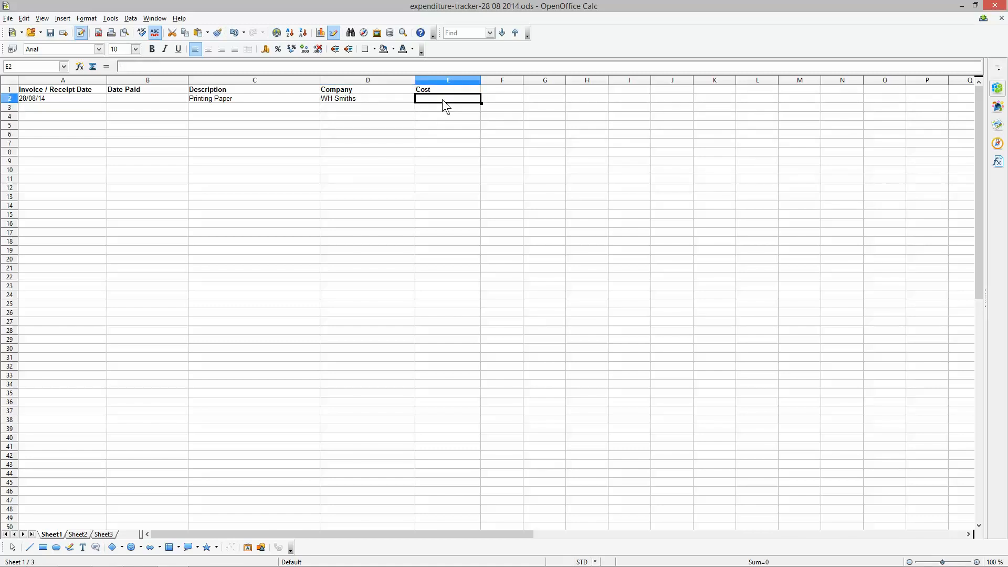
text(5.99)
key(Return)
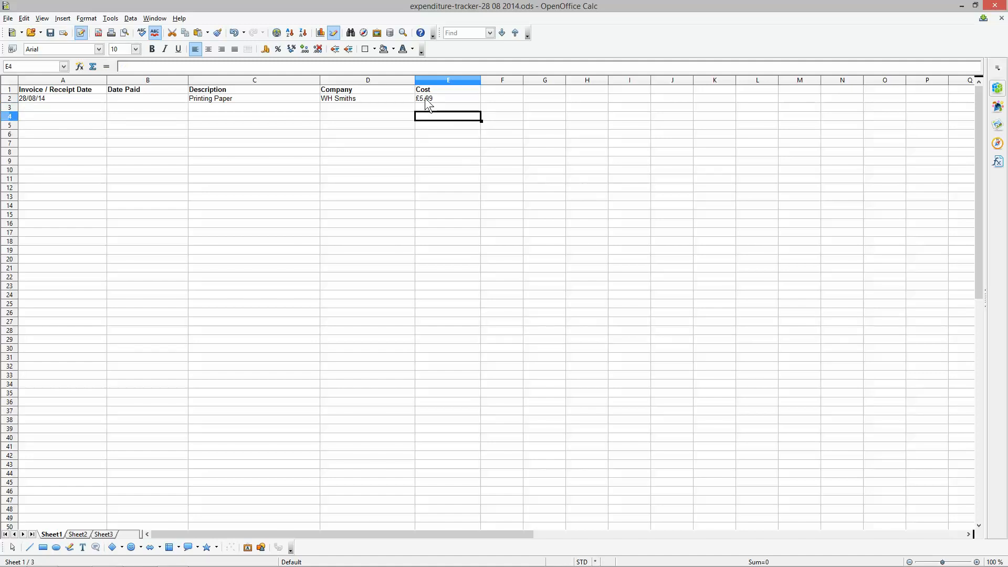
click(438, 100)
Step: Enter the payment date 28/08/2014 in cell B2 and save the spreadsheet
click(151, 99)
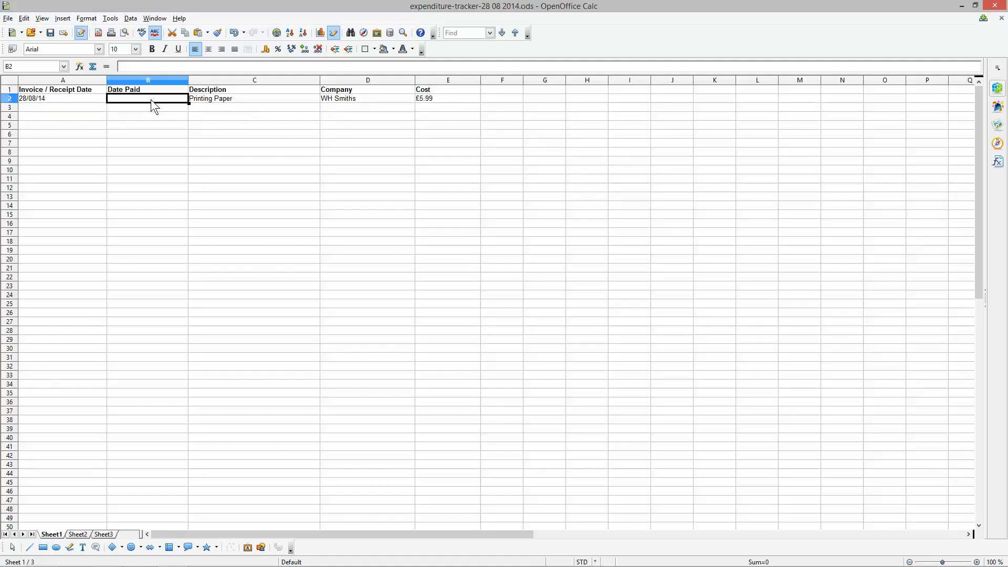
text(28/02)
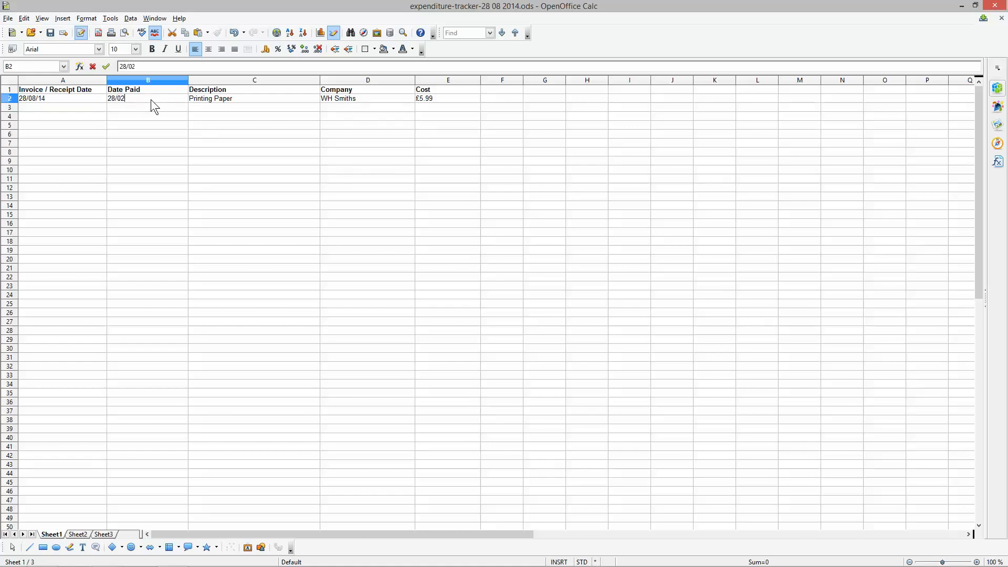
key(BackSpace)
key(BackSpace)
text(08)
text(/2014)
key(Return)
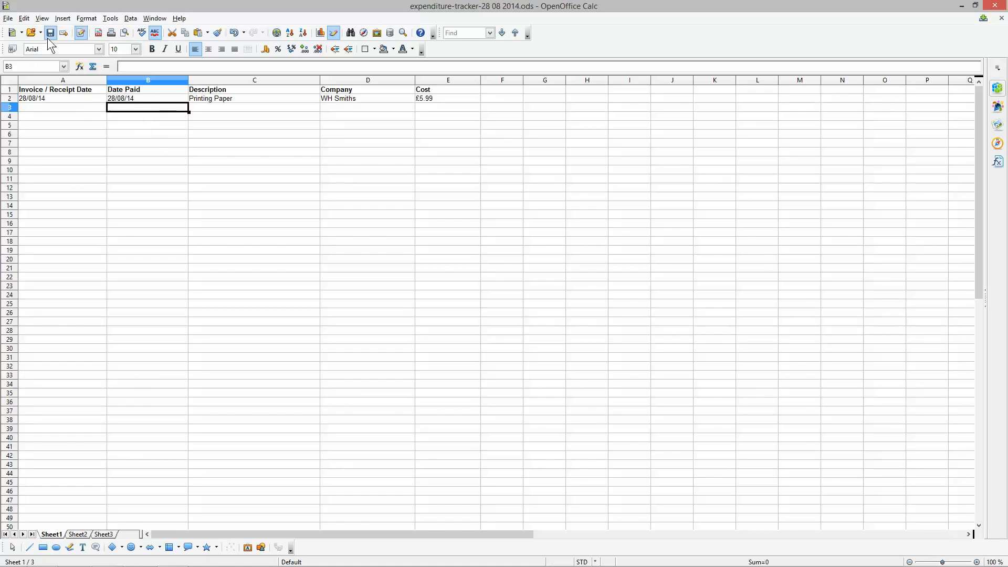
click(50, 34)
Step: Insert a column before Description and give it the heading "Payment Method" in C1
click(227, 81)
right_click(227, 83)
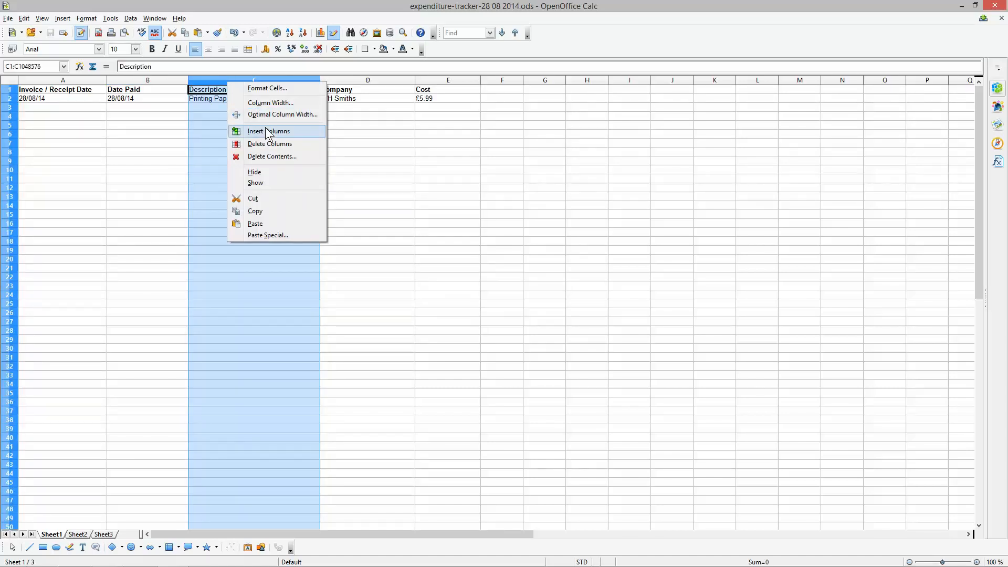
click(268, 132)
click(235, 86)
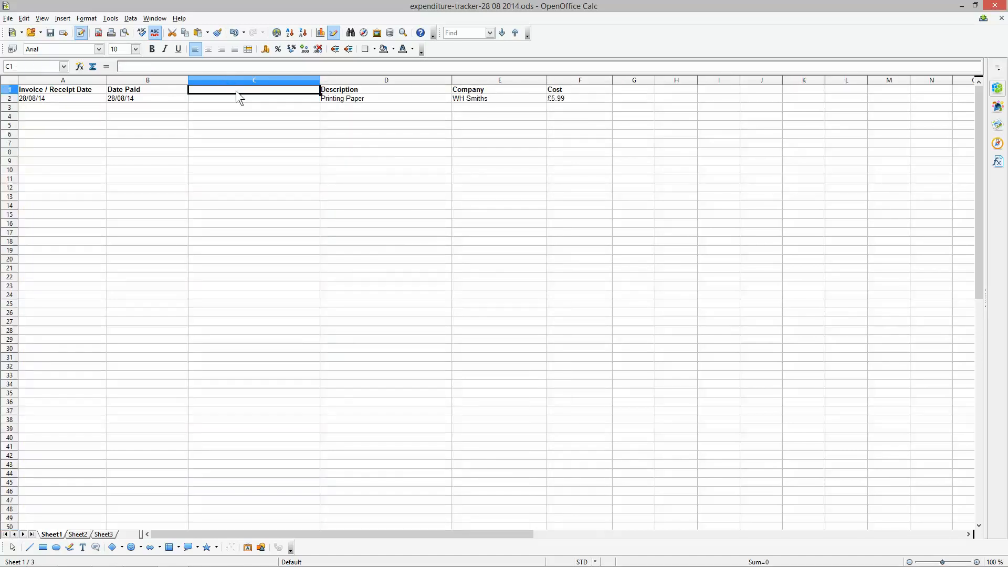
text(Payment)
key(BackSpace)
key(BackSpace)
key(BackSpace)
key(BackSpace)
text(ment)
key(BackSpace)
key(BackSpace)
text(ent )
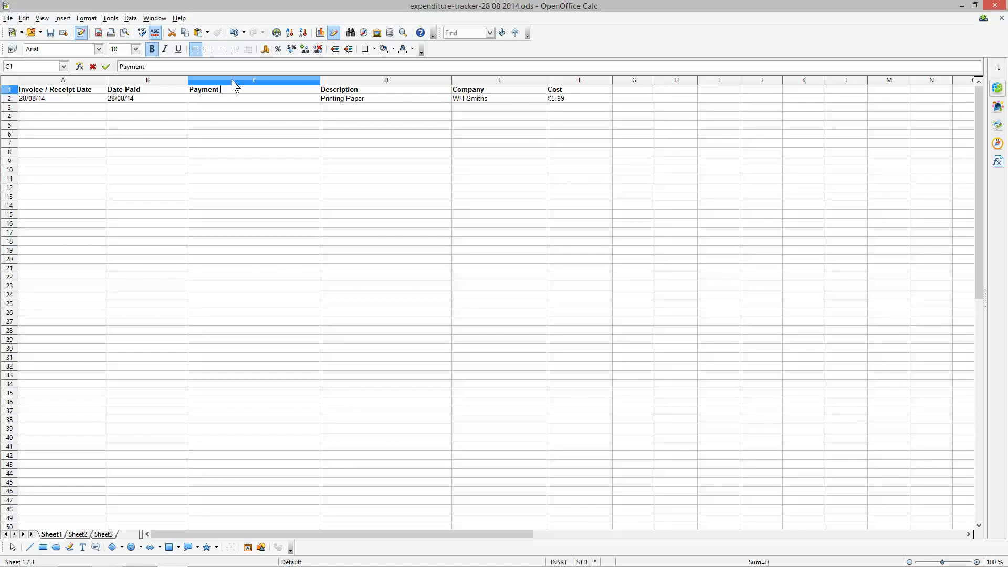
text(Method)
Step: Enter "Cash" as the payment method in cell C2
click(232, 98)
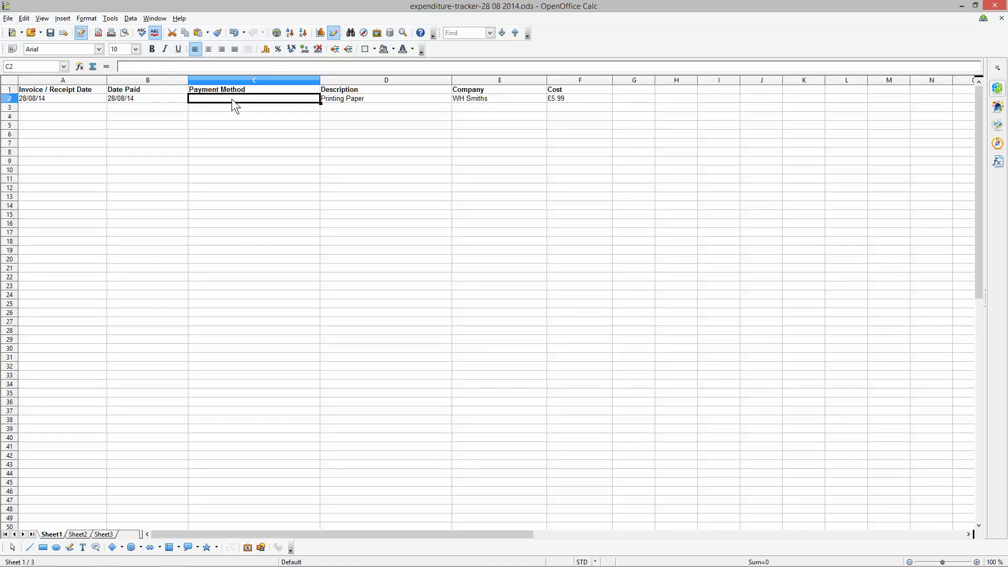
text(Cash)
key(Return)
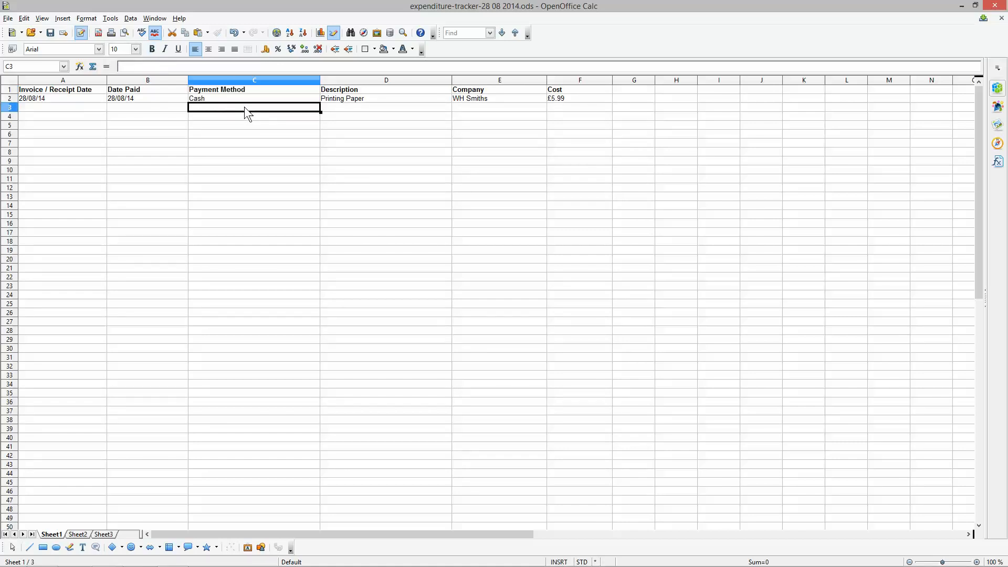
click(209, 99)
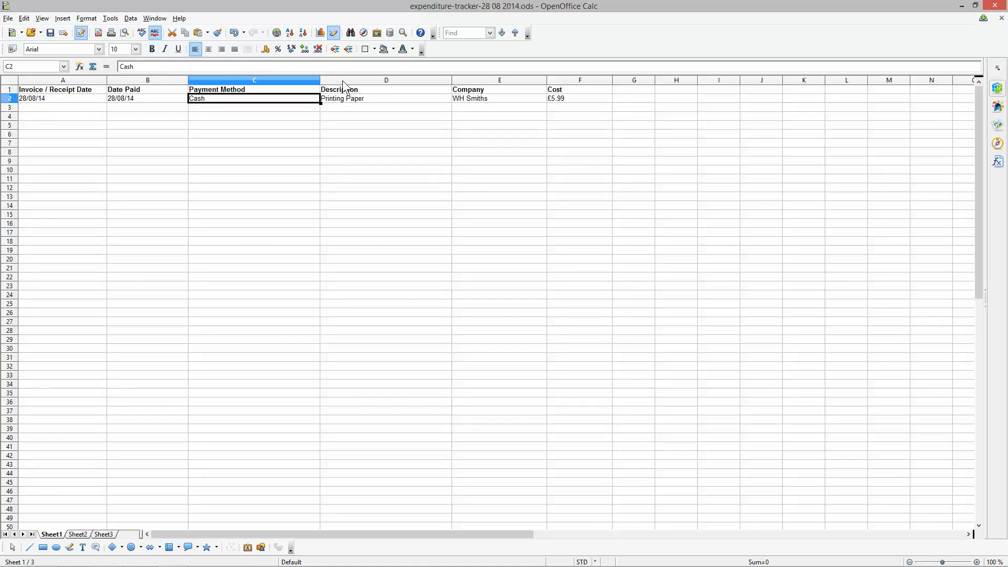
Step: Narrow the Payment Method and Description columns
drag(315, 80, 292, 80)
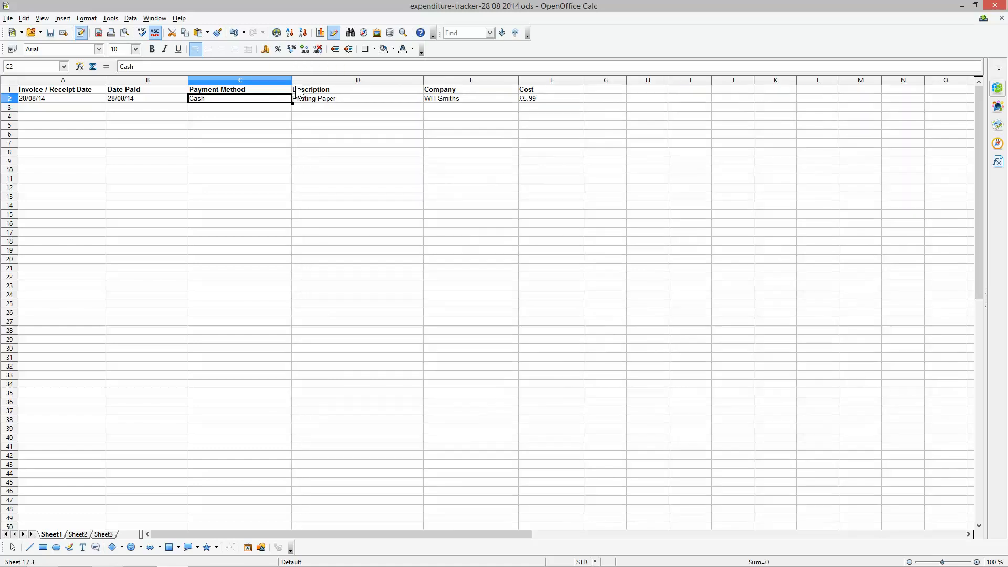
drag(423, 80, 388, 85)
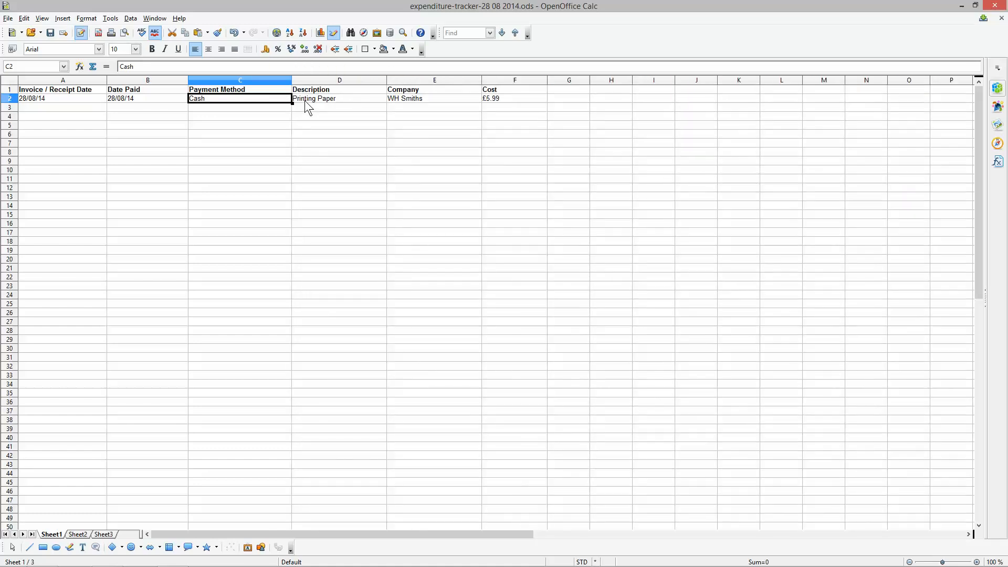
click(309, 99)
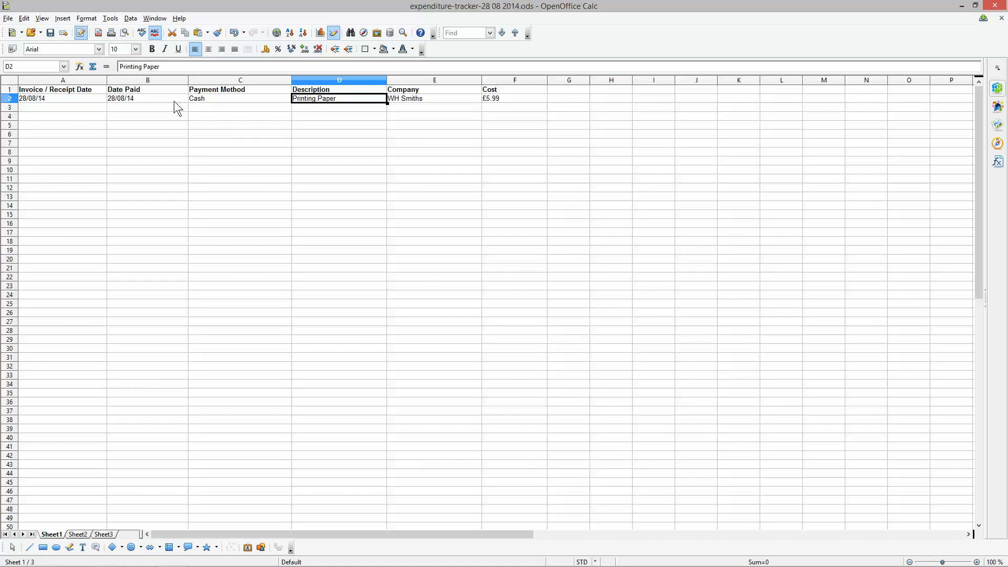
Step: Enter 30/08/2014 as both the invoice date in A3 and the payment date in B3
click(72, 109)
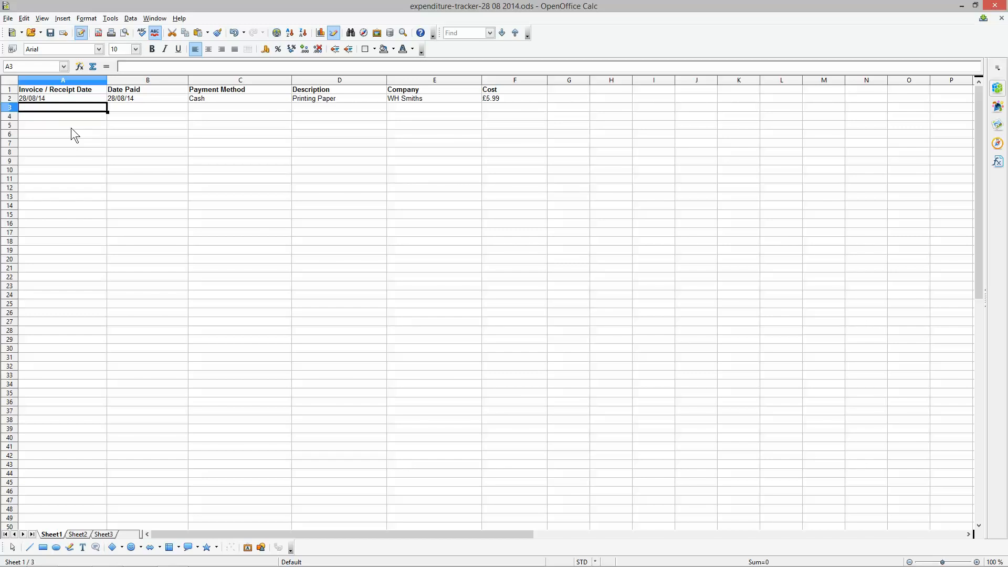
text(30)
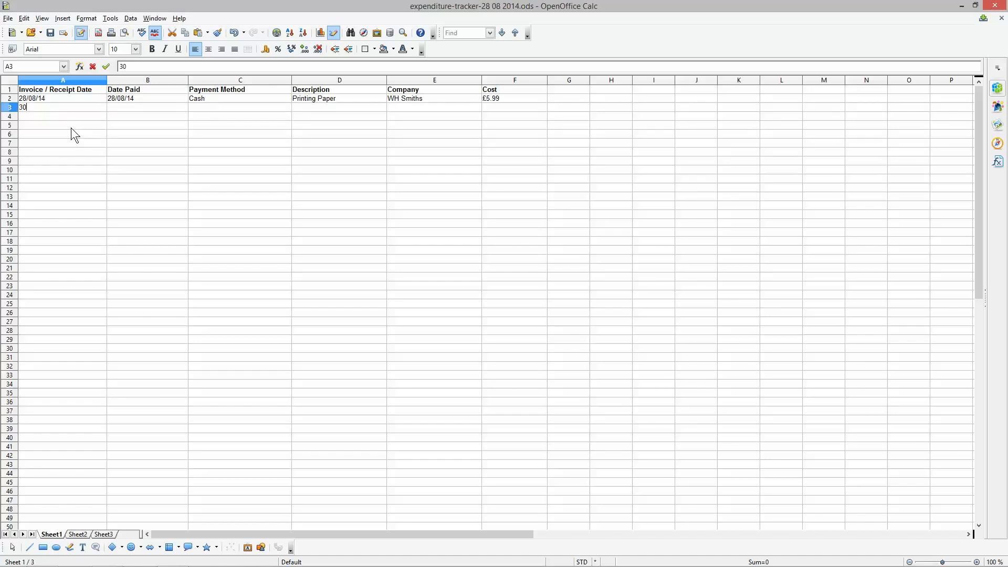
text(/08/2014)
key(Tab)
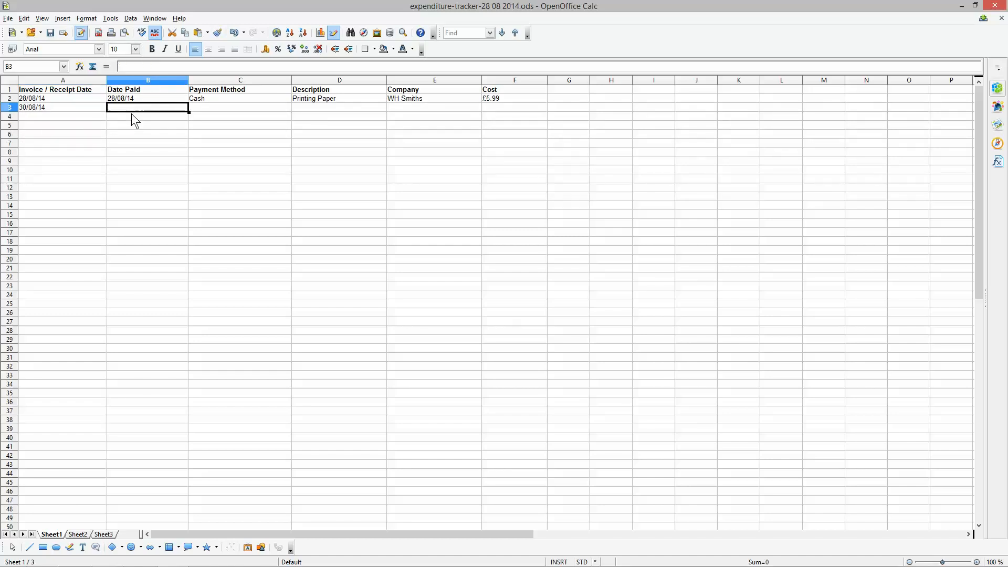
text(30/08/)
text(14)
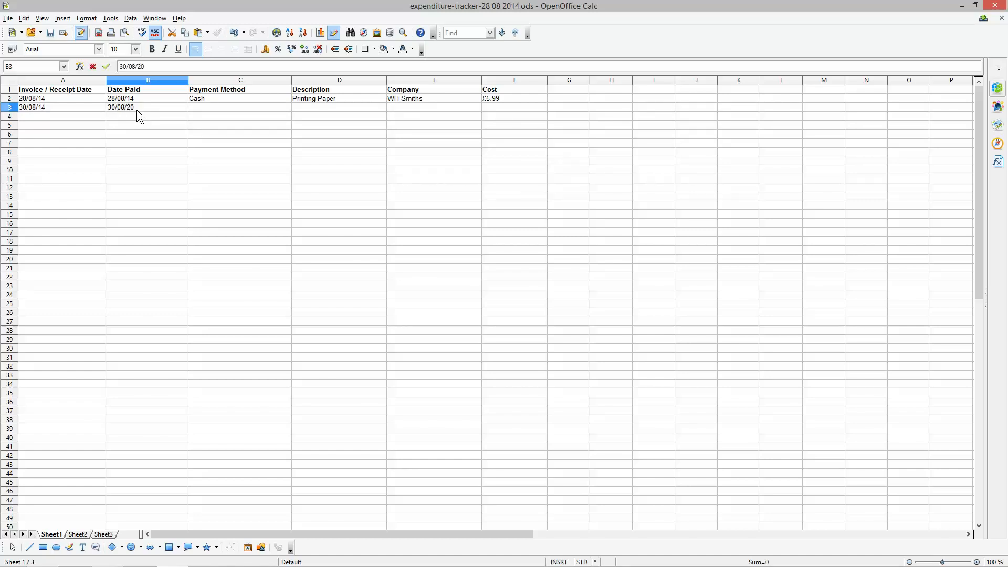
Step: Enter "Credit Card" as the payment method in C3 and "Printer Ink" as the description in D3
click(201, 108)
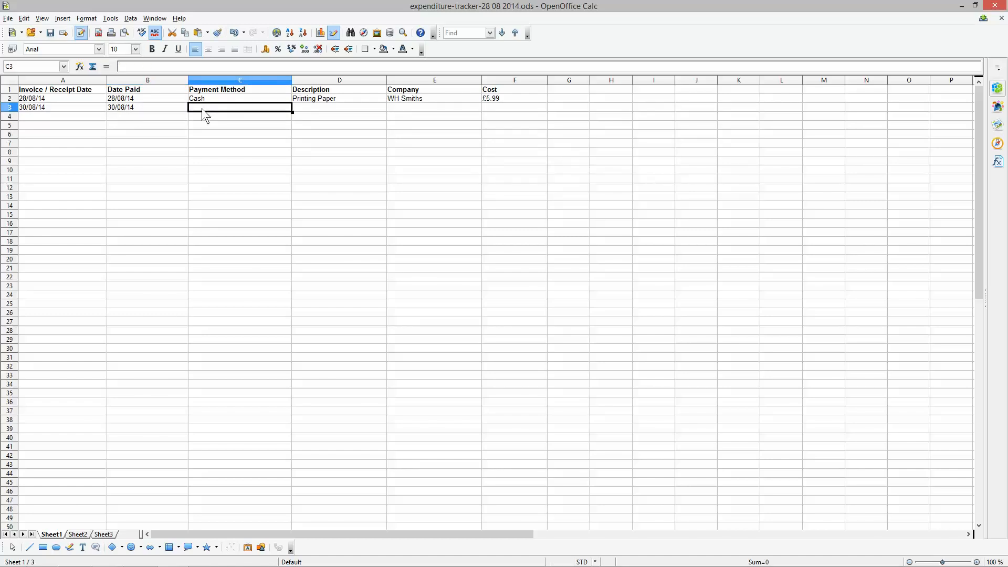
text(Credit)
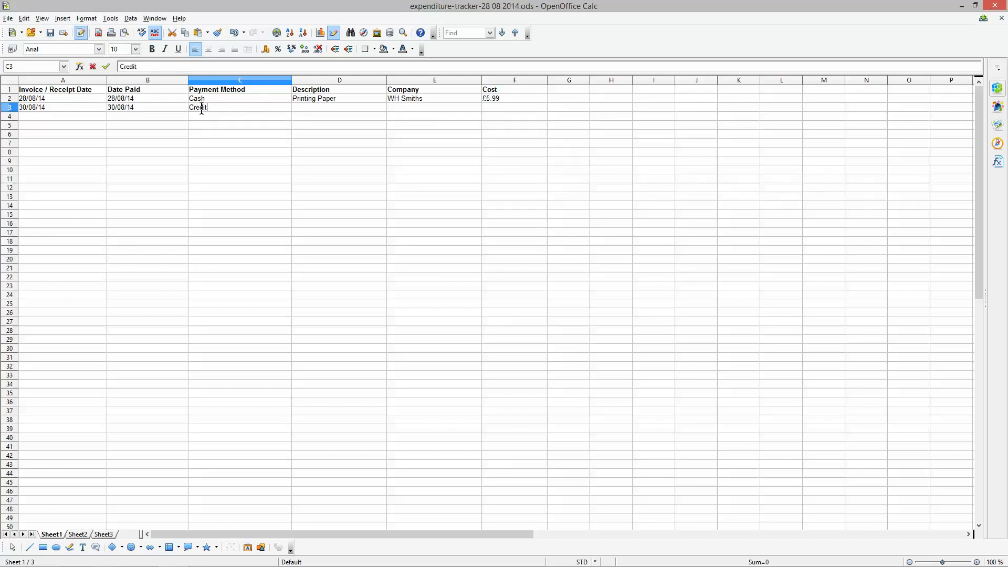
text( Card)
key(Tab)
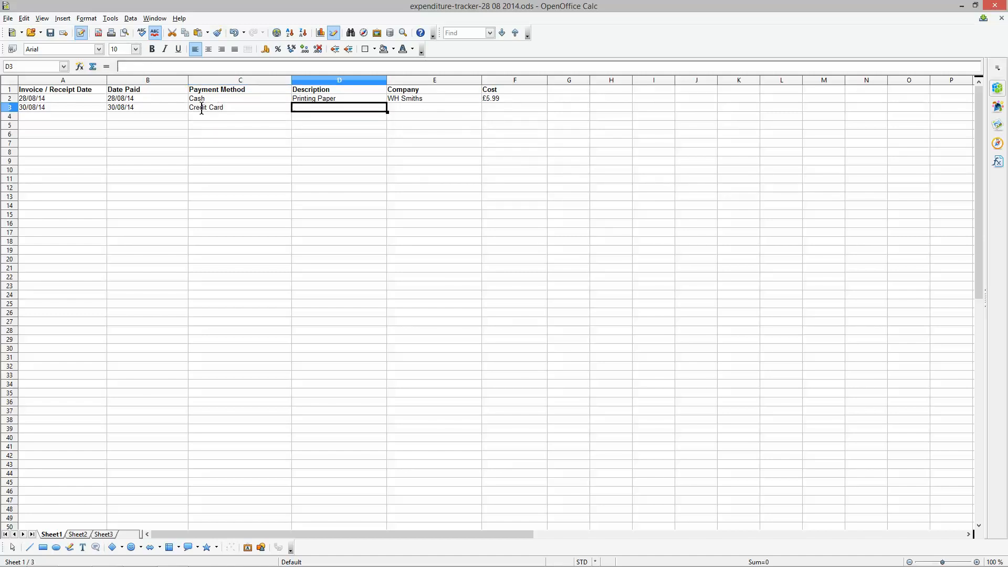
text(Printer Ink)
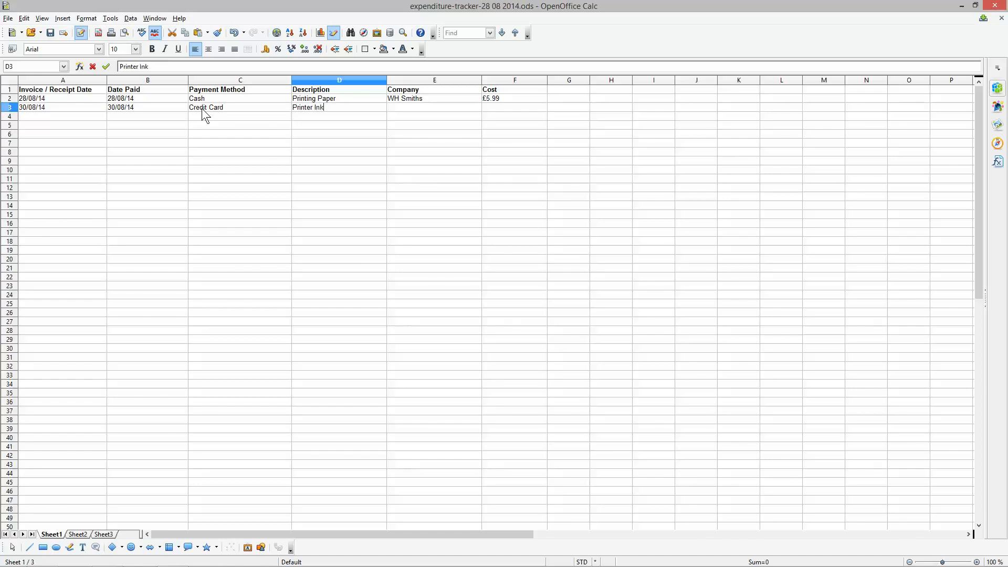
key(Tab)
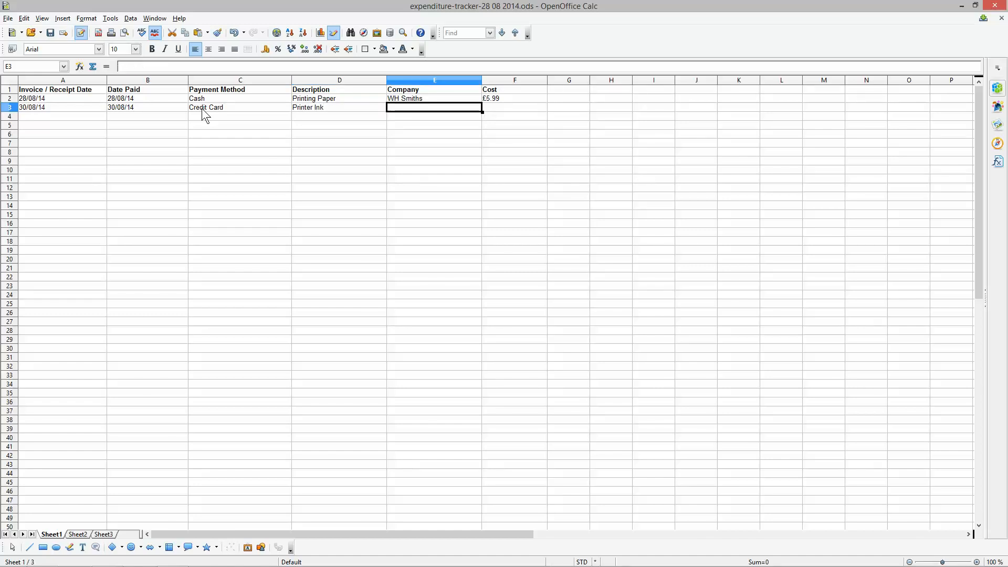
Step: Enter "Amazon" as the company in E3 and 14.99 as the cost in F3
text(Amazon)
key(Tab)
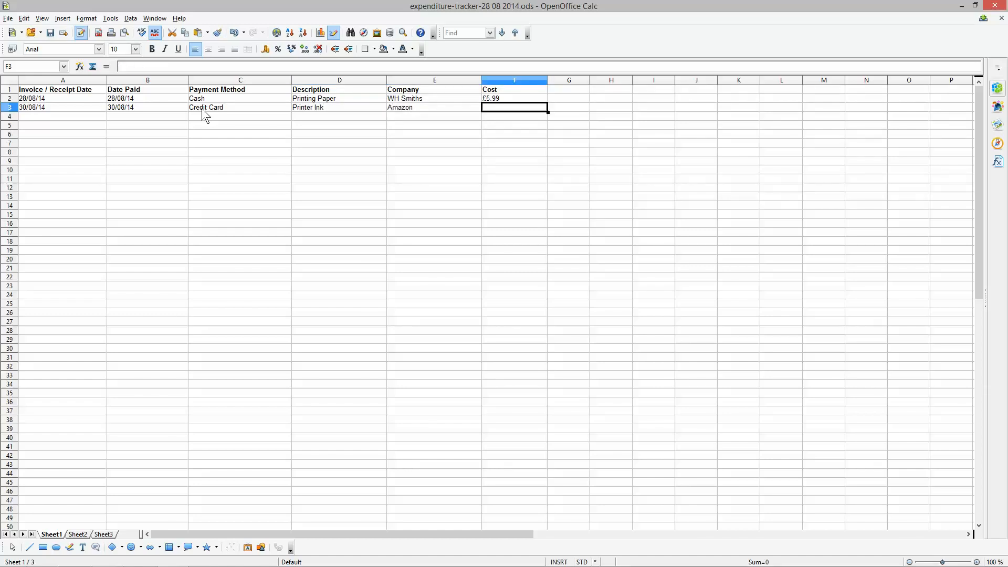
text(14.99)
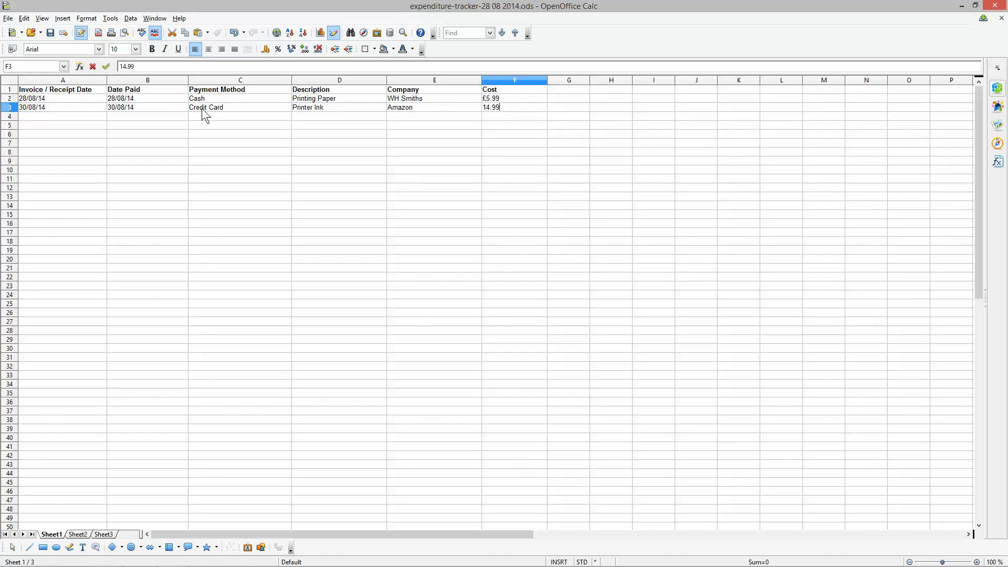
click(209, 118)
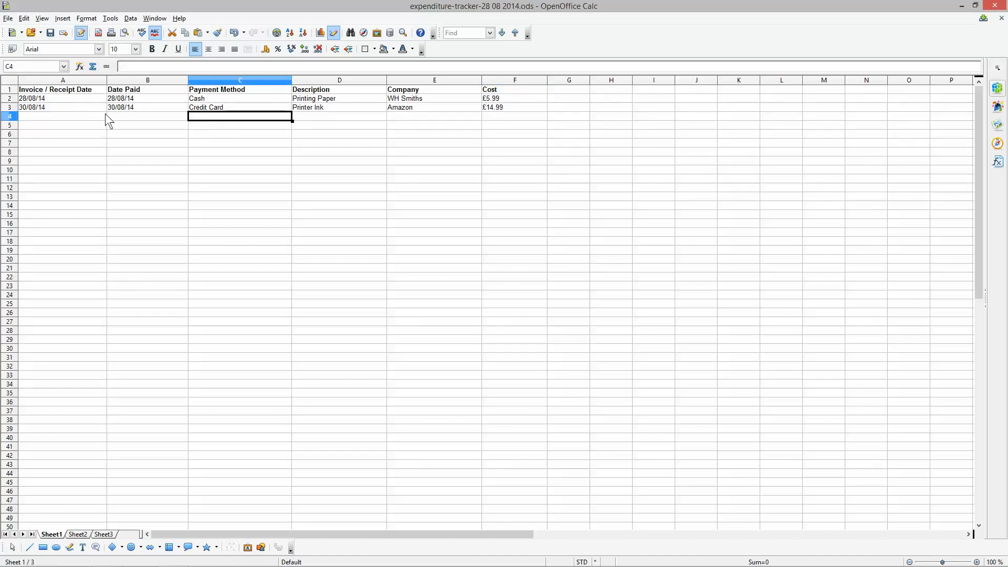
click(203, 99)
click(205, 106)
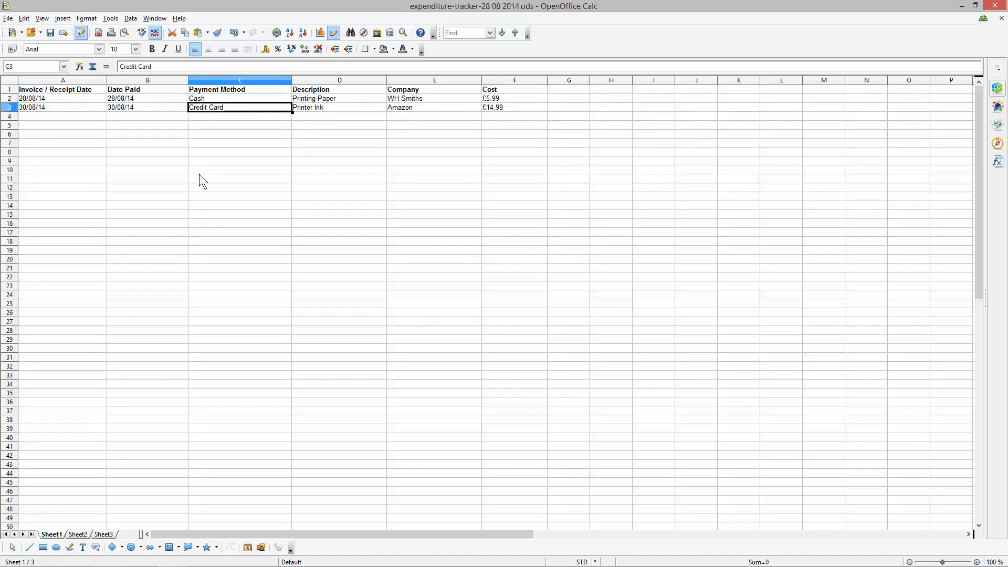
Step: Narrow the Date Paid, Invoice / Receipt Date and Payment Method columns
drag(188, 80, 173, 80)
drag(105, 80, 101, 80)
drag(269, 80, 252, 82)
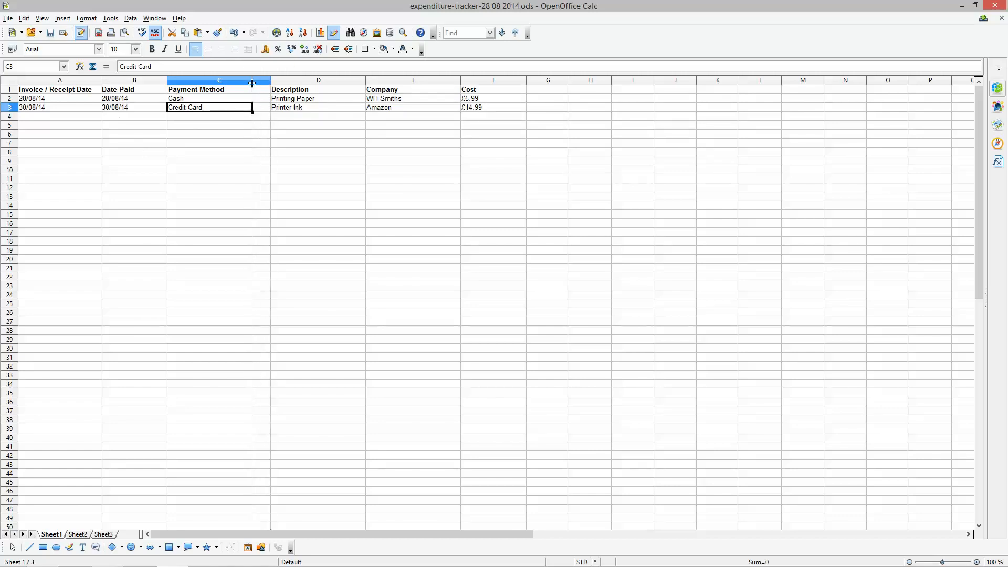
Step: Enter the invoice date 01/09/2014 in cell A4
click(59, 117)
text(01/09/2014)
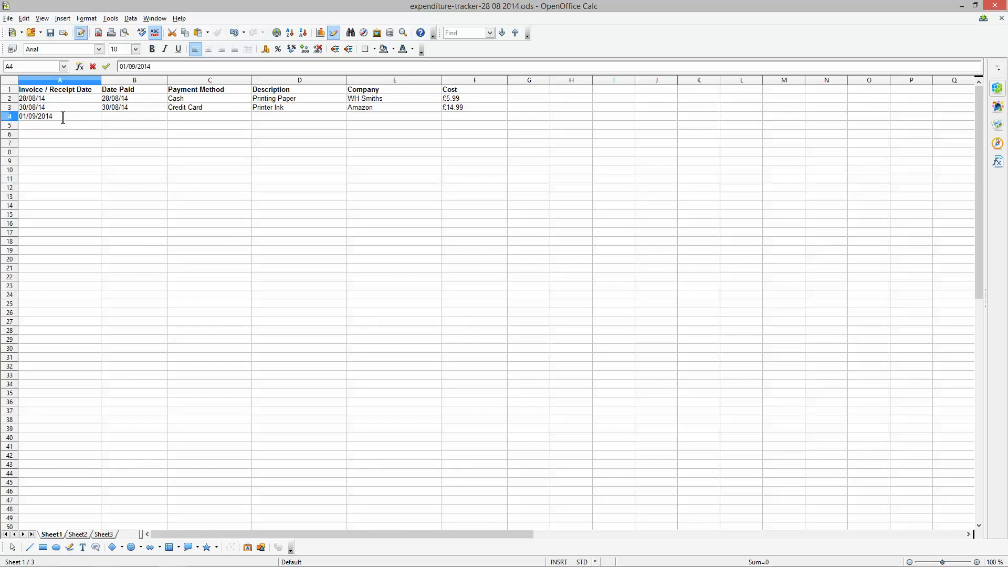
key(Return)
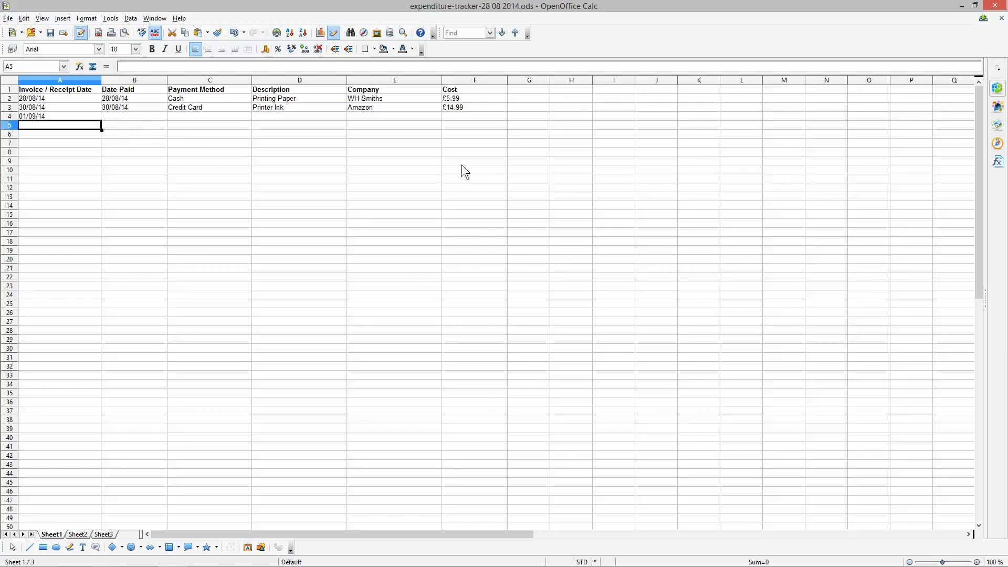
Step: Narrow the Company and Description columns
drag(442, 77, 419, 77)
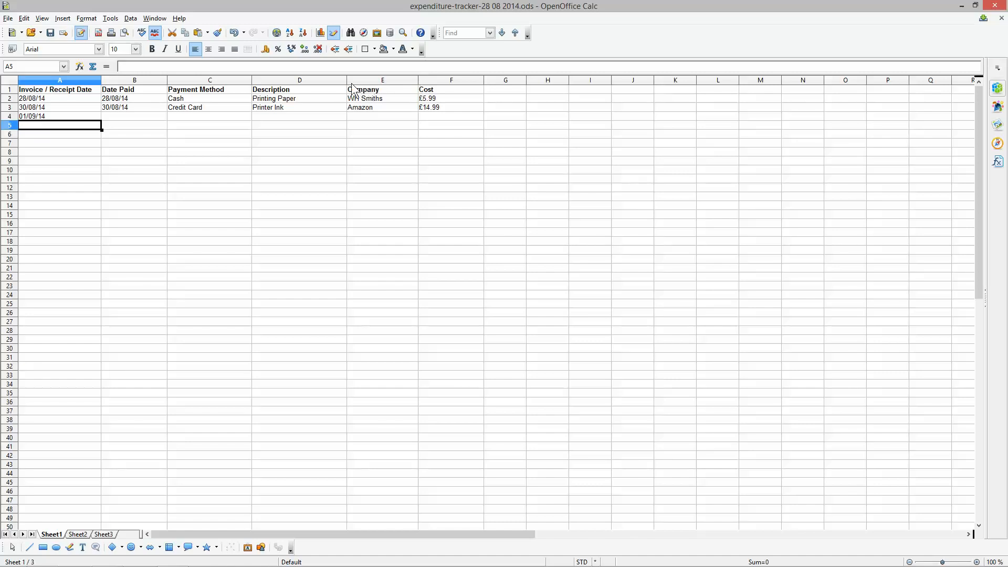
drag(347, 80, 338, 80)
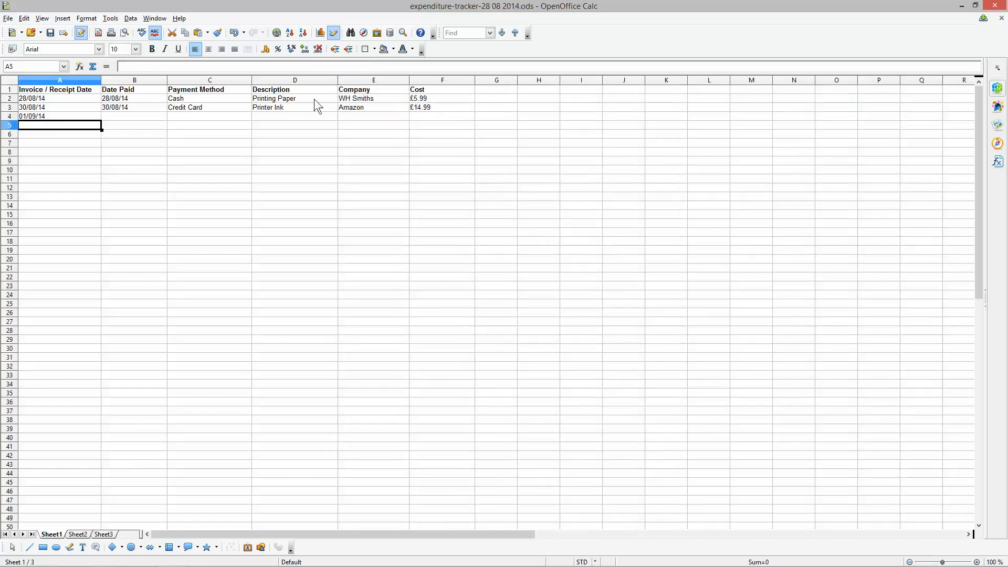
click(352, 116)
Step: Enter "End of year Accounting fee" as the description in cell D4
click(286, 117)
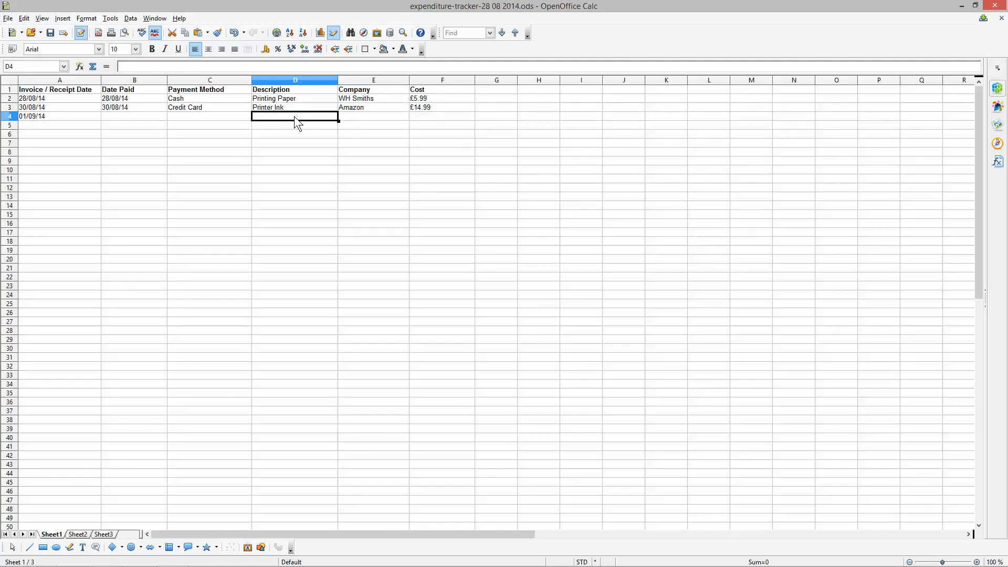
text(Yeaky)
key(BackSpace)
key(BackSpace)
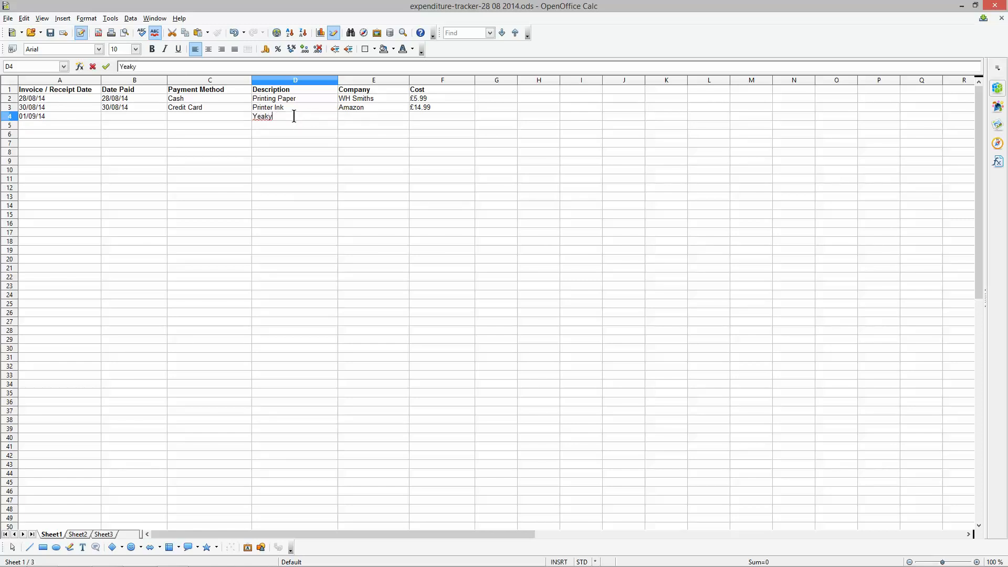
text(ly S)
key(BackSpace)
key(BackSpace)
key(BackSpace)
key(BackSpace)
key(BackSpace)
key(BackSpace)
key(BackSpace)
text(End of year Accounting fee)
key(Return)
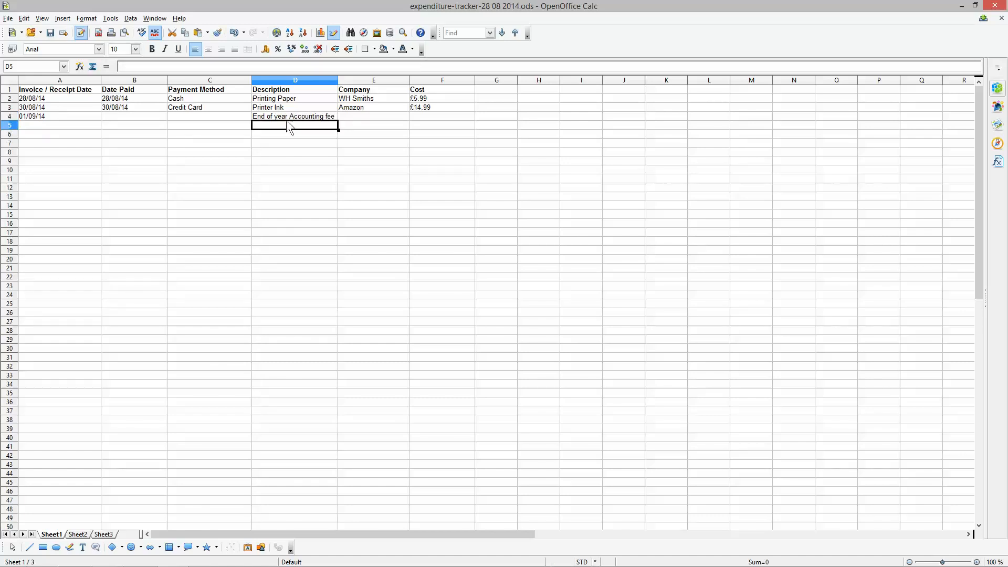
click(287, 116)
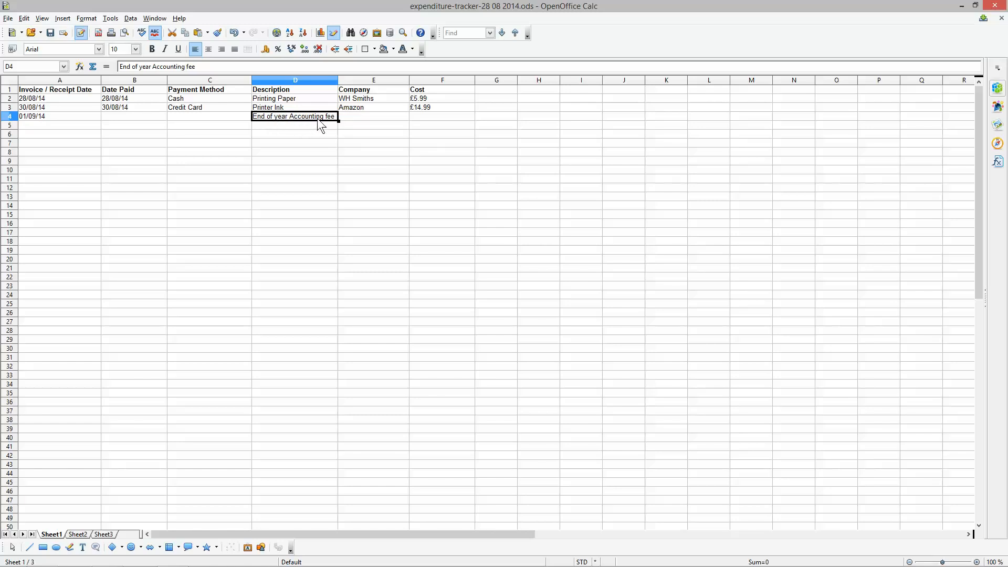
Step: Enter "XYZ Accountants" as the company in cell E4, correcting its spelling with the spellchecker's suggestion
click(374, 117)
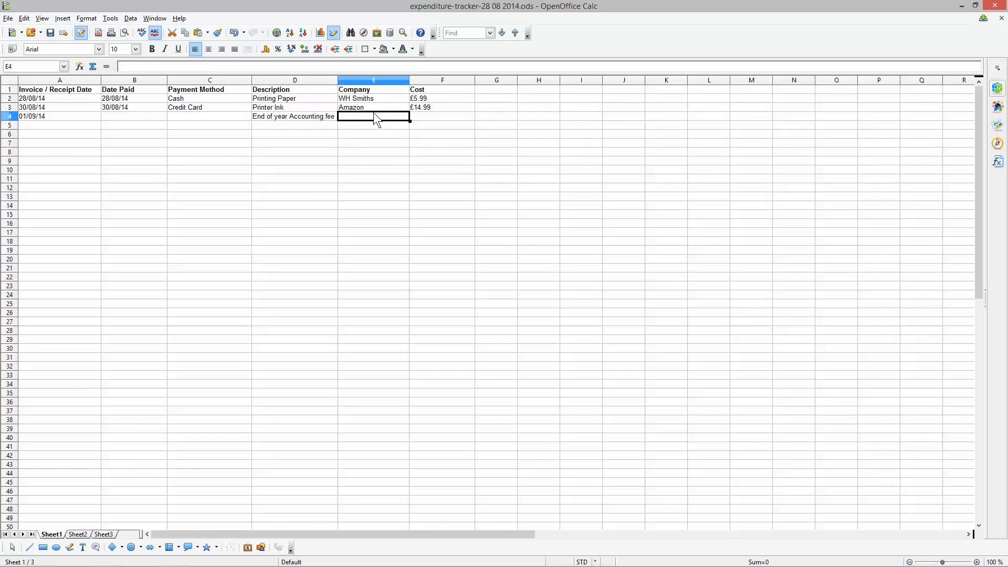
text(XYZ Aw)
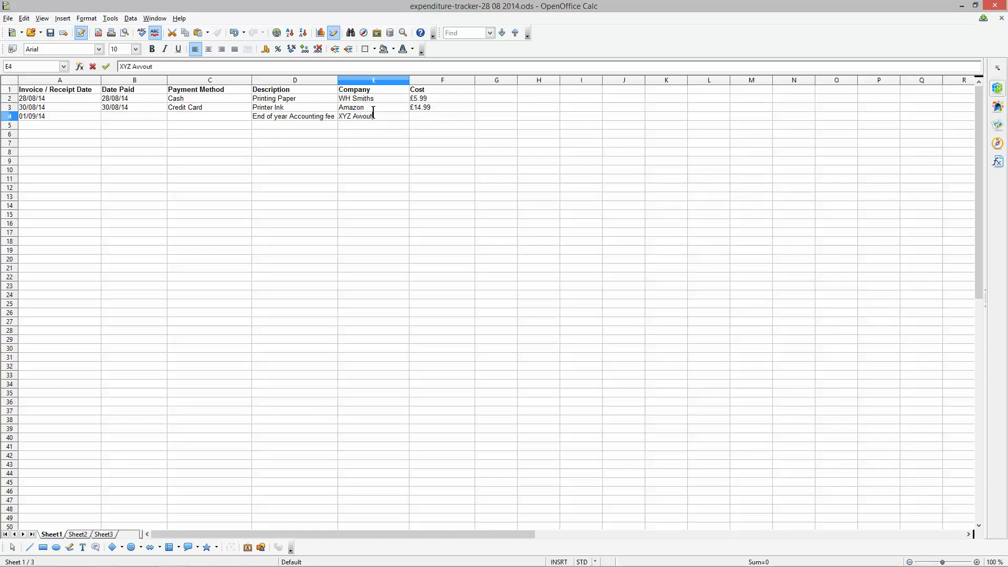
key(BackSpace)
text(ccou)
text(tants)
right_click(371, 116)
click(403, 129)
Step: Enter 195.00 as the cost of the accounting fee in cell F4
click(423, 115)
text(195.00)
click(452, 135)
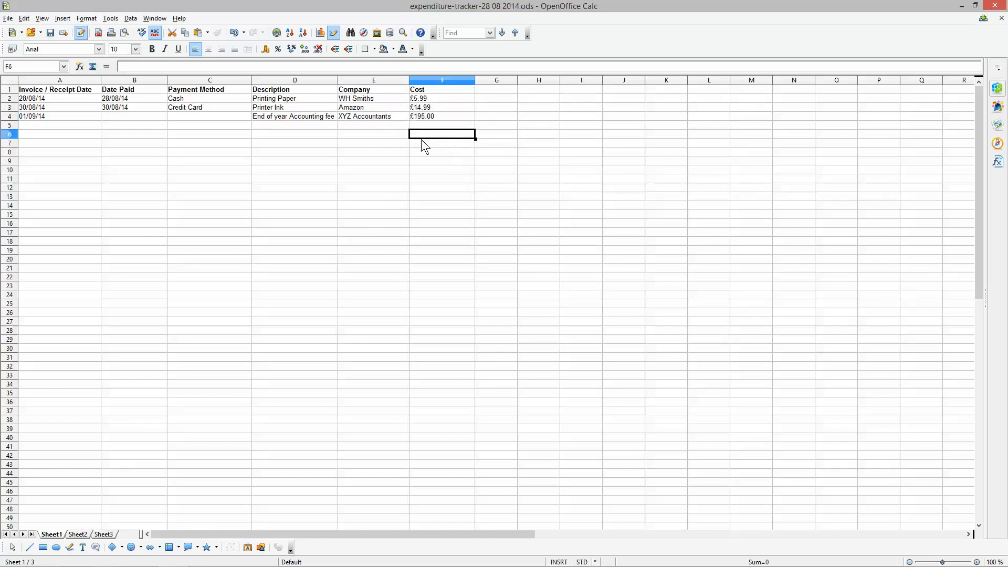
Step: Enter "Cheque" as the payment method in cell C4
click(191, 116)
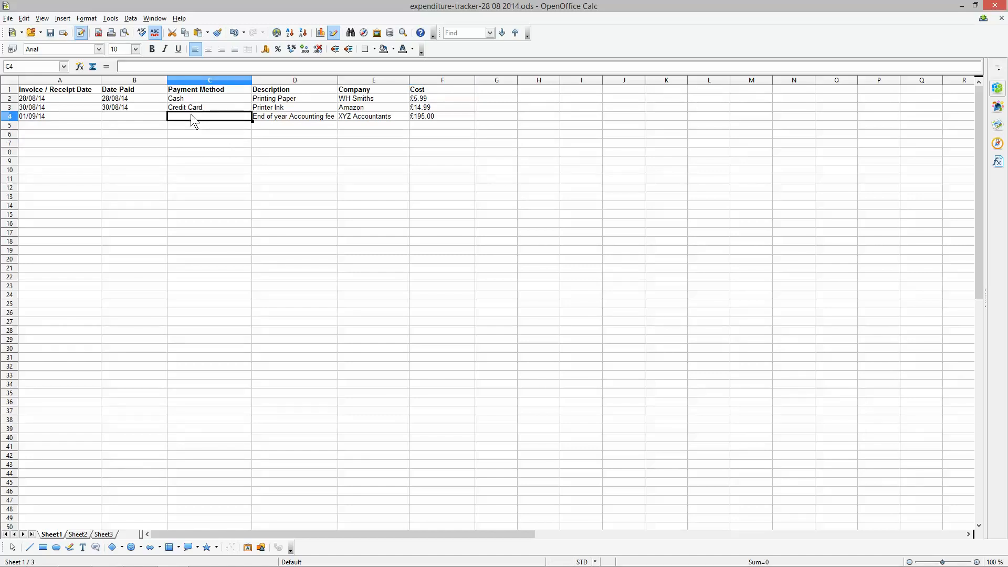
text(Chequw)
key(BackSpace)
text(e)
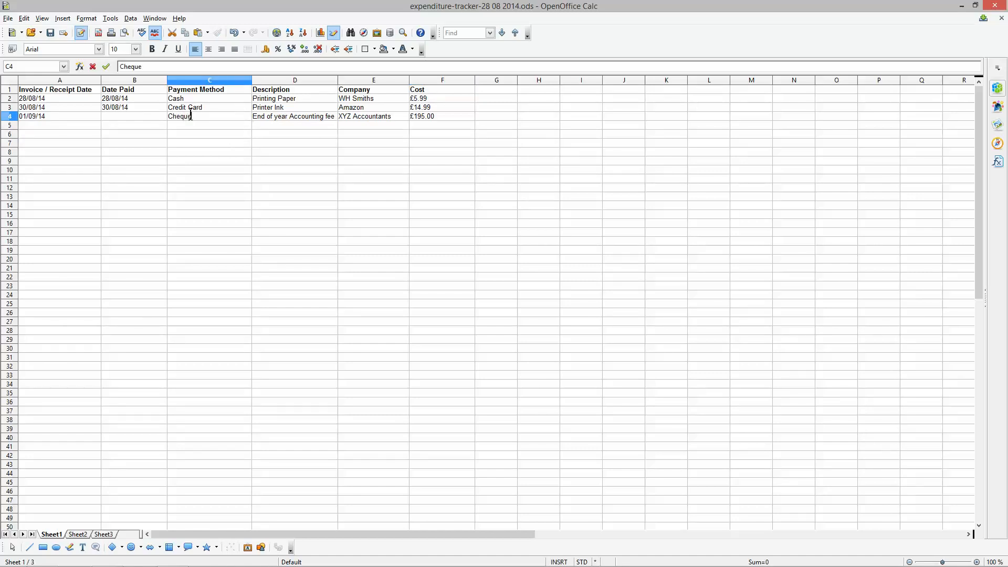
click(194, 144)
click(183, 118)
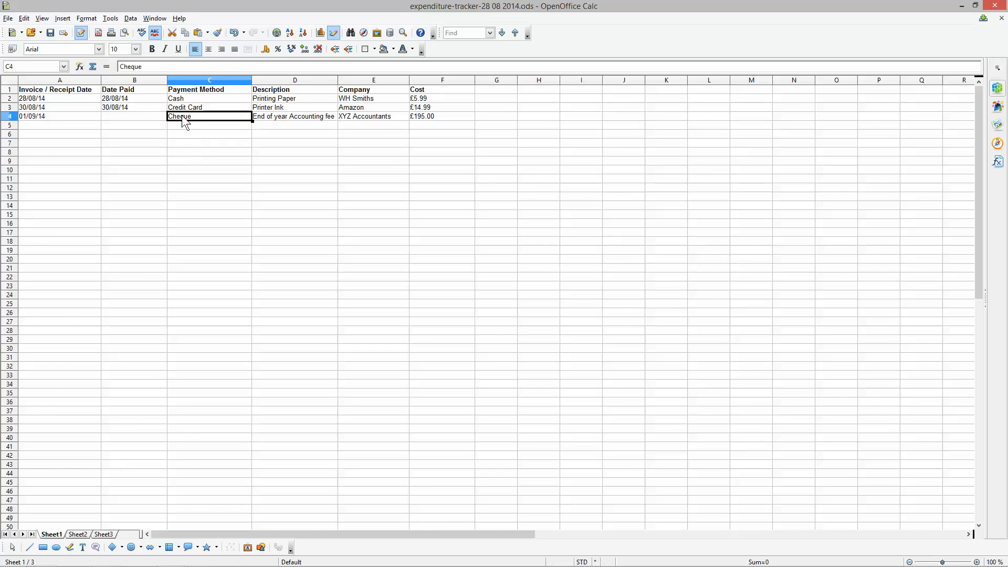
Step: Examine the payment terms in the ABC Company invoice PDF from the Invoices folder, close it and return to the spreadsheet
click(112, 113)
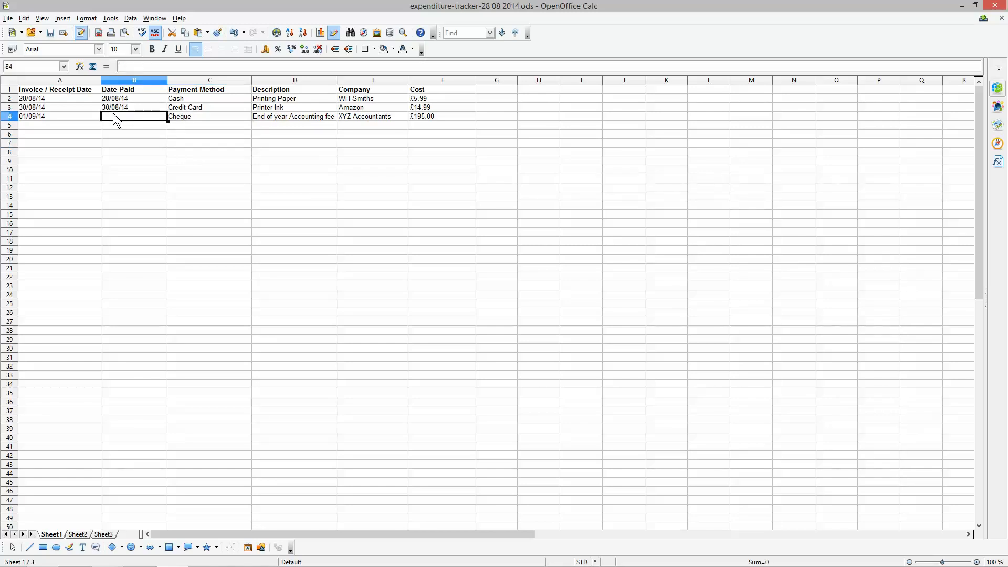
click(56, 115)
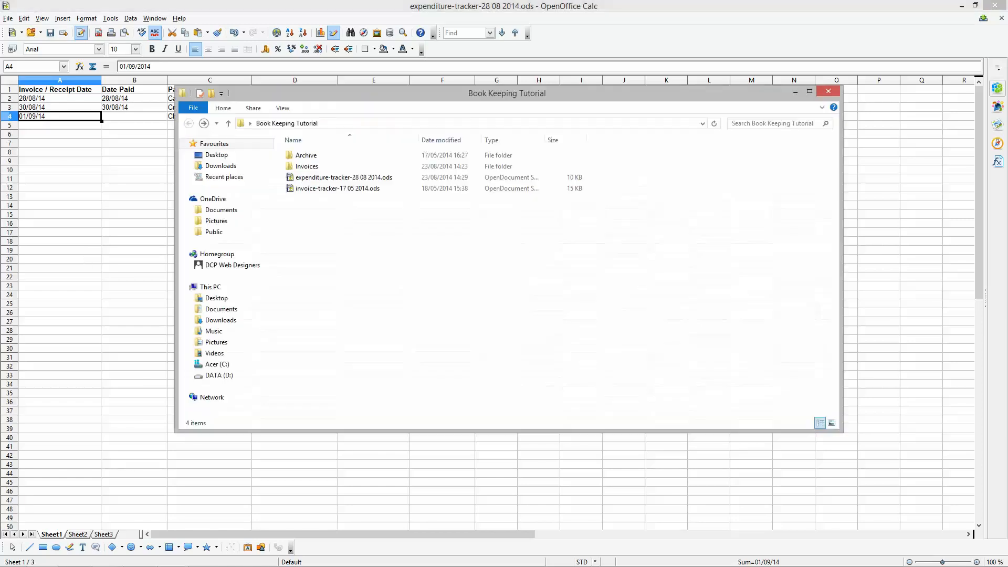
double_click(308, 165)
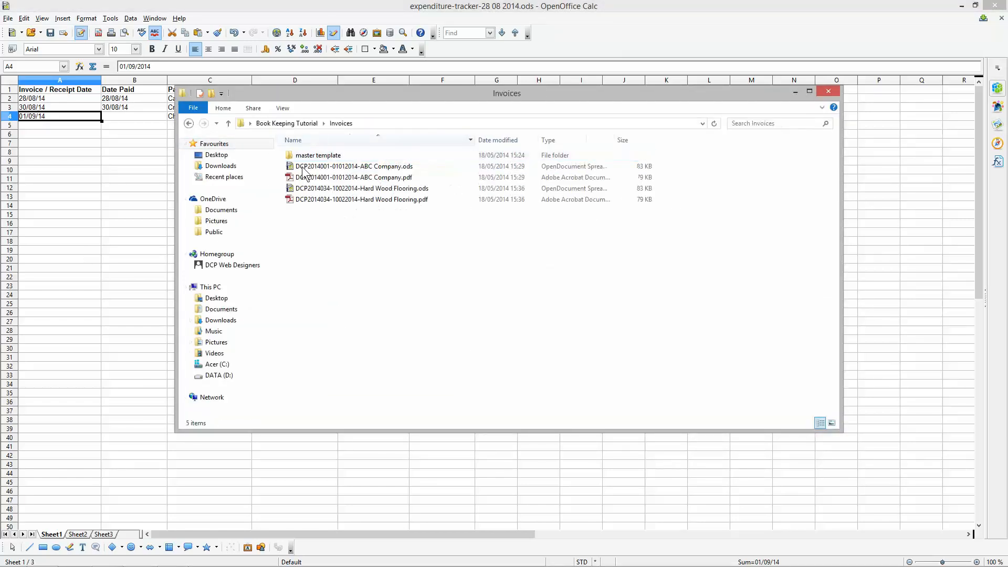
click(313, 179)
double_click(313, 183)
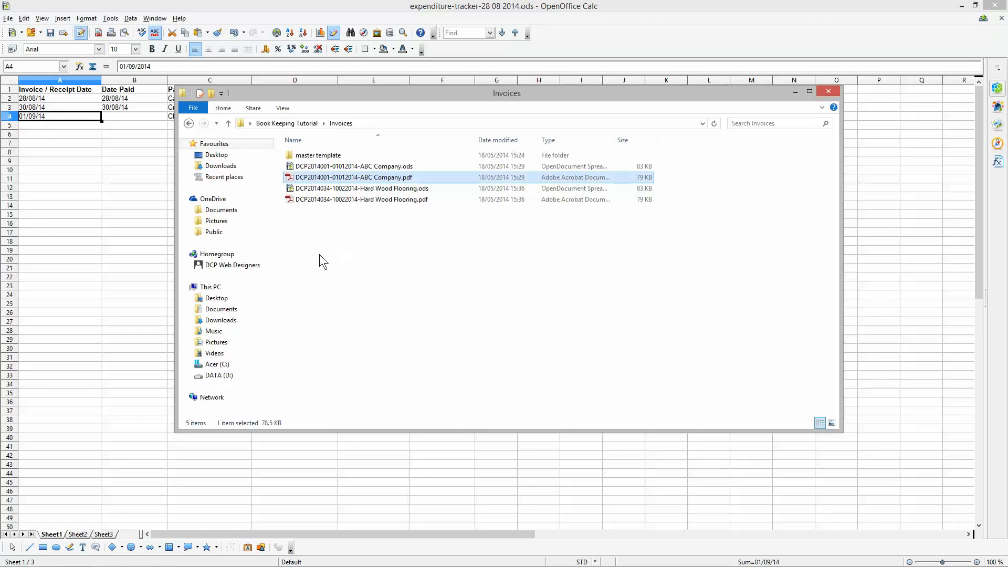
drag(131, 476, 324, 481)
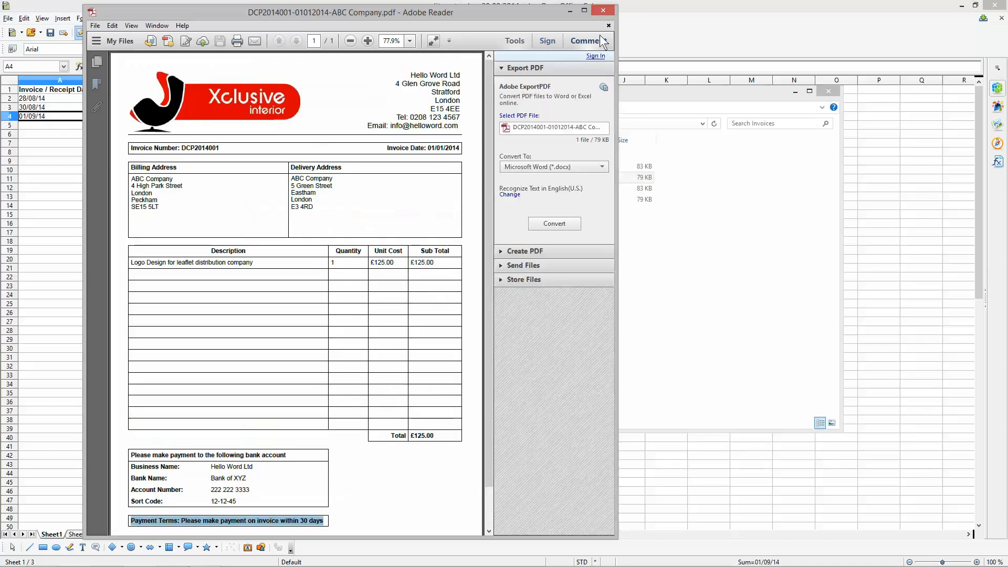
click(601, 10)
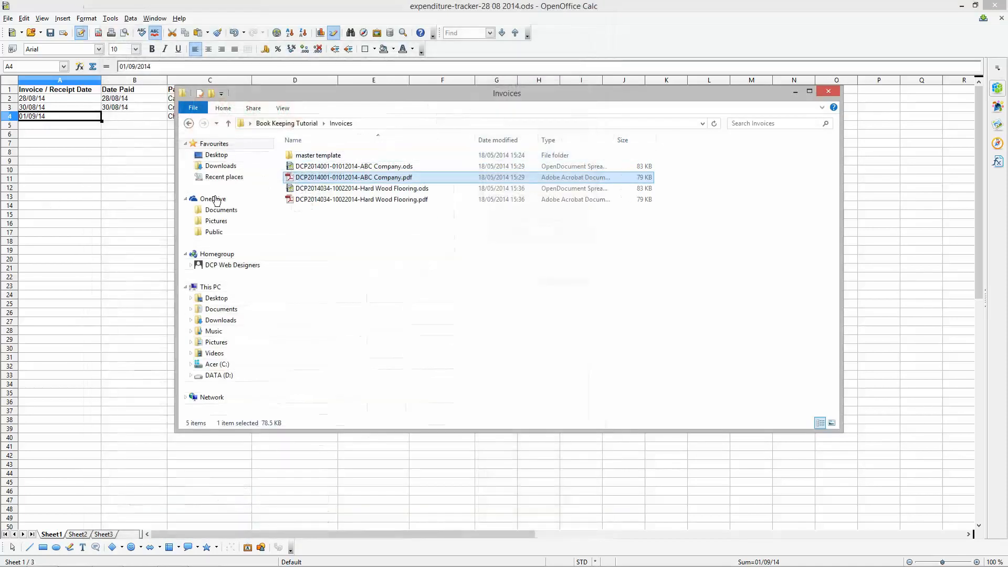
click(100, 172)
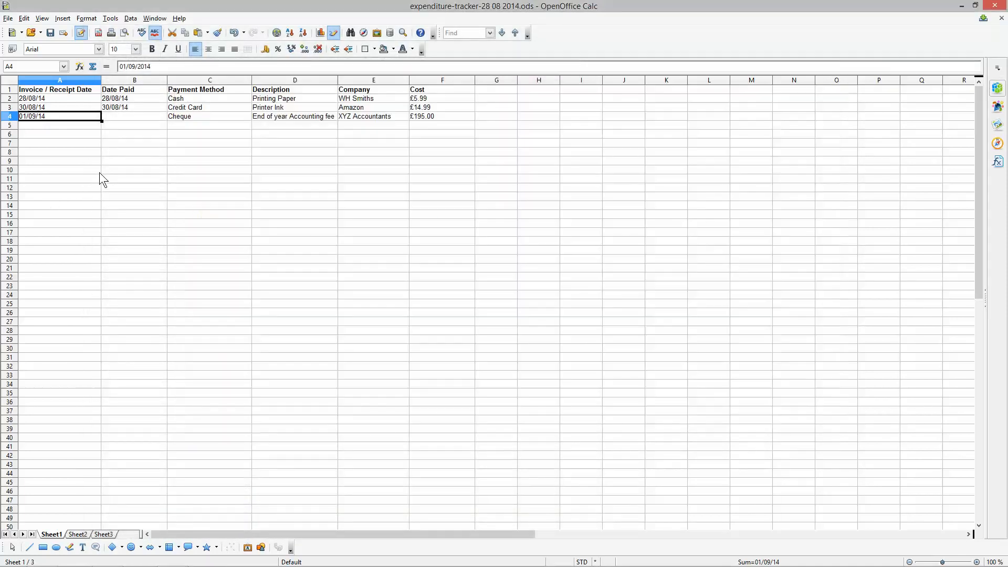
Step: Narrow the Payment Method column slightly
click(116, 116)
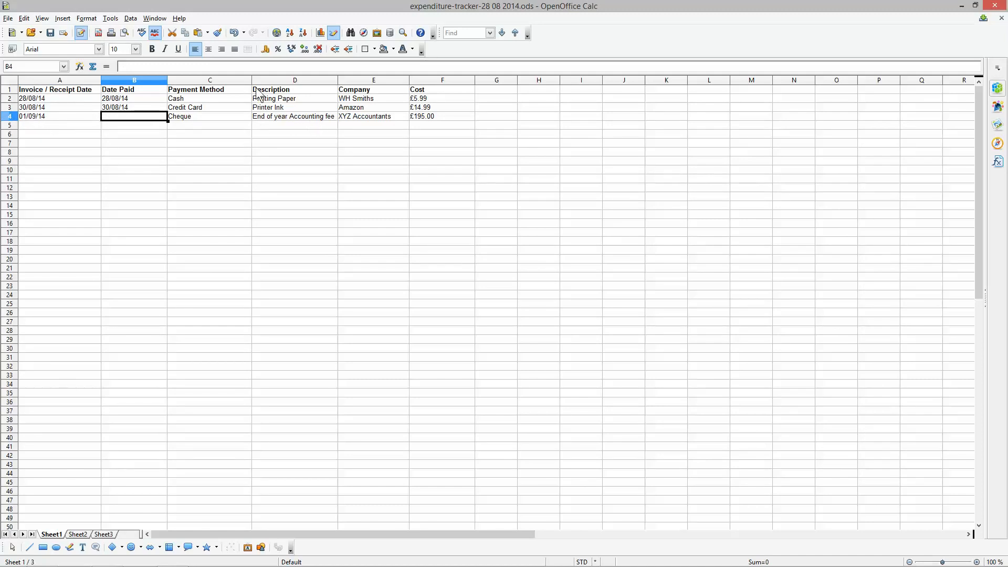
drag(252, 83, 239, 83)
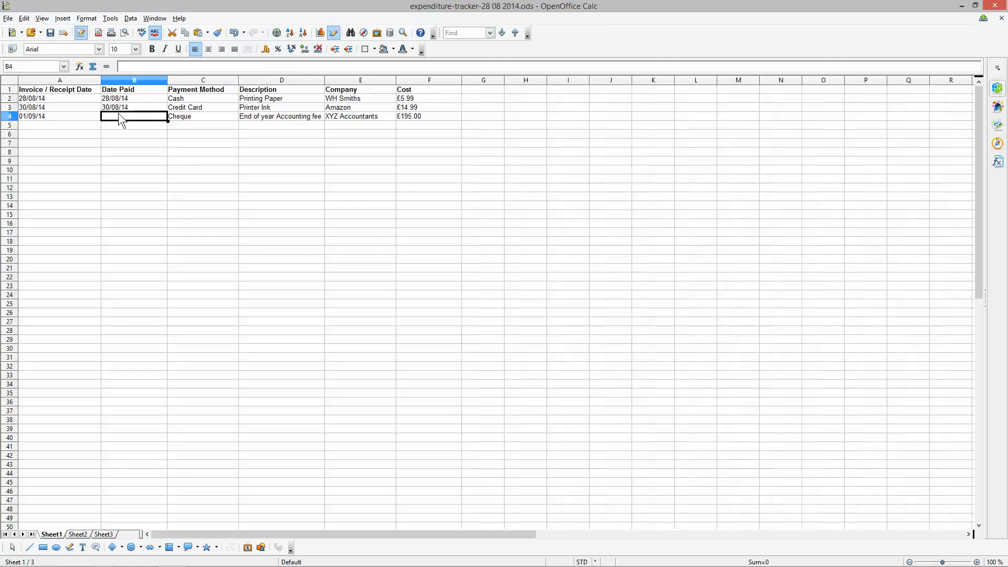
click(47, 118)
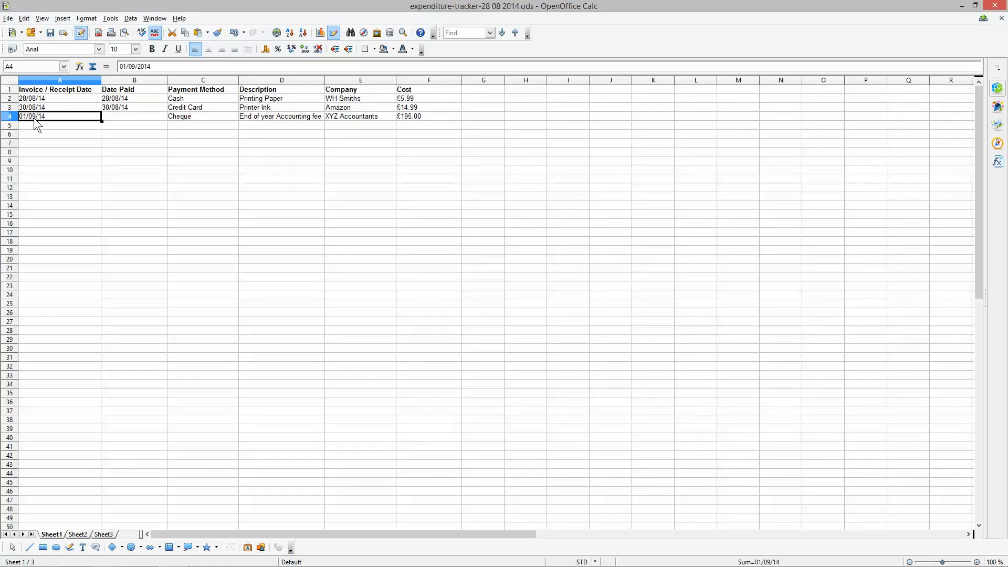
Step: Enter 14/09/2014 as the date paid for the accounting fee in cell B4 and save the spreadsheet
click(135, 116)
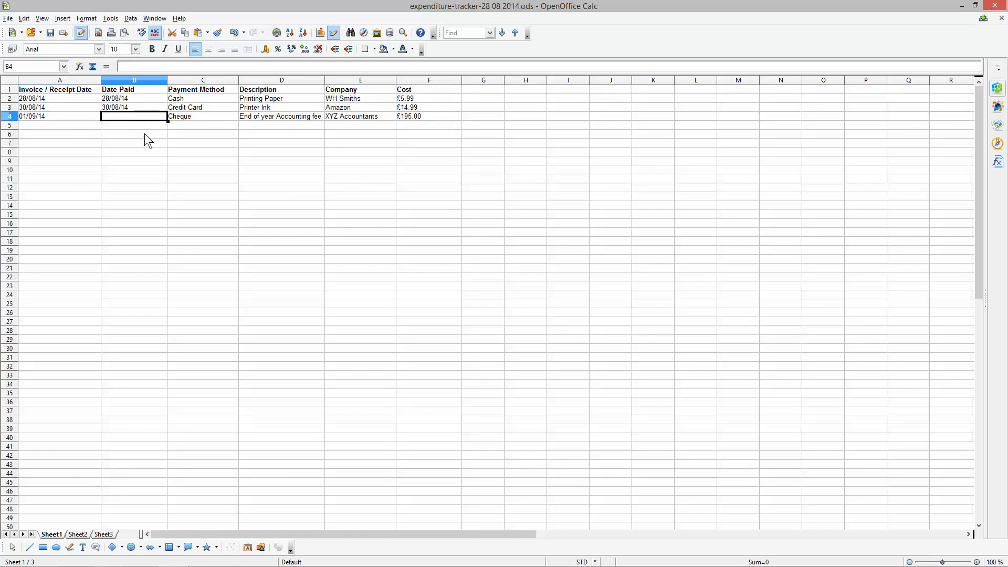
text(14/)
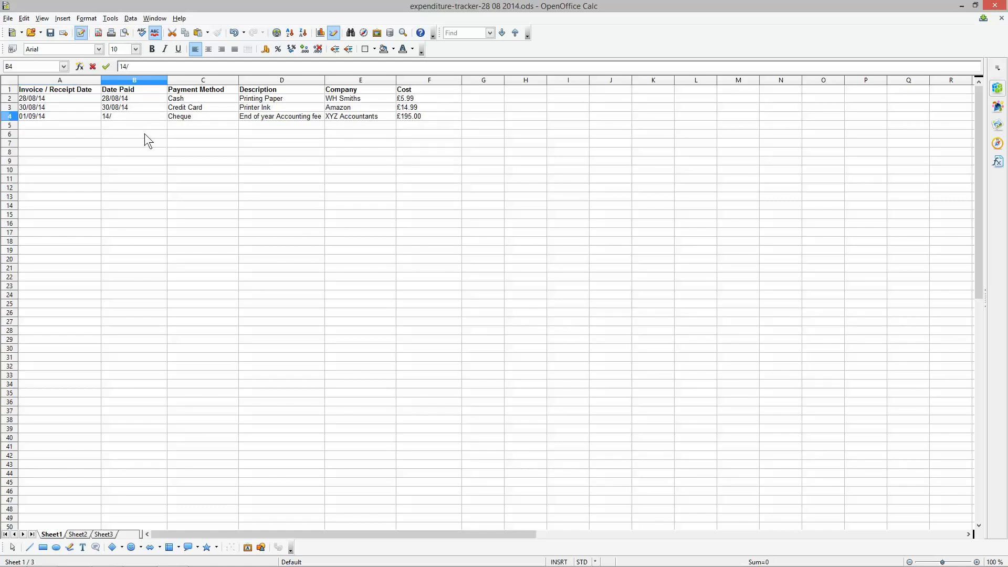
text(09/2014)
key(Return)
click(113, 118)
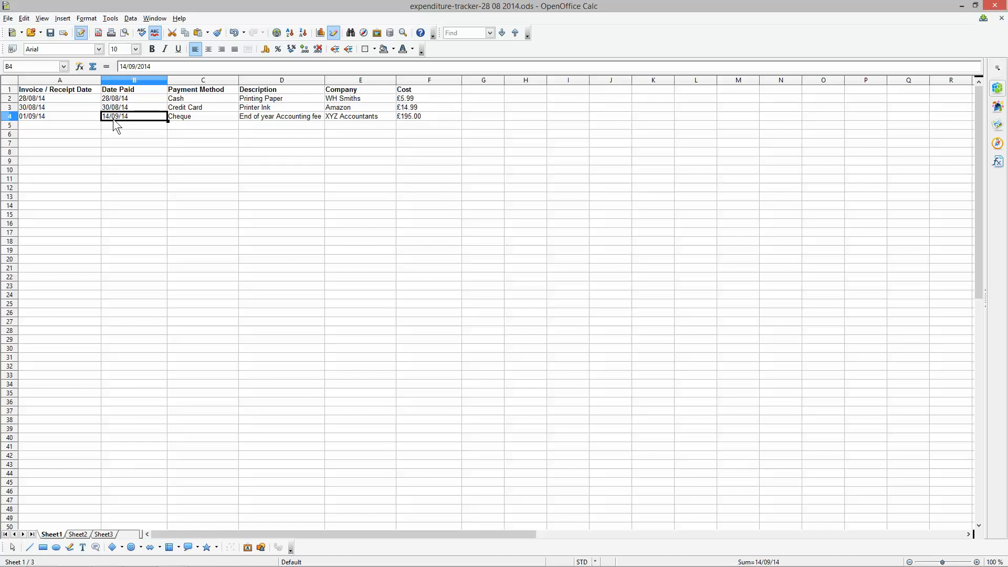
click(50, 32)
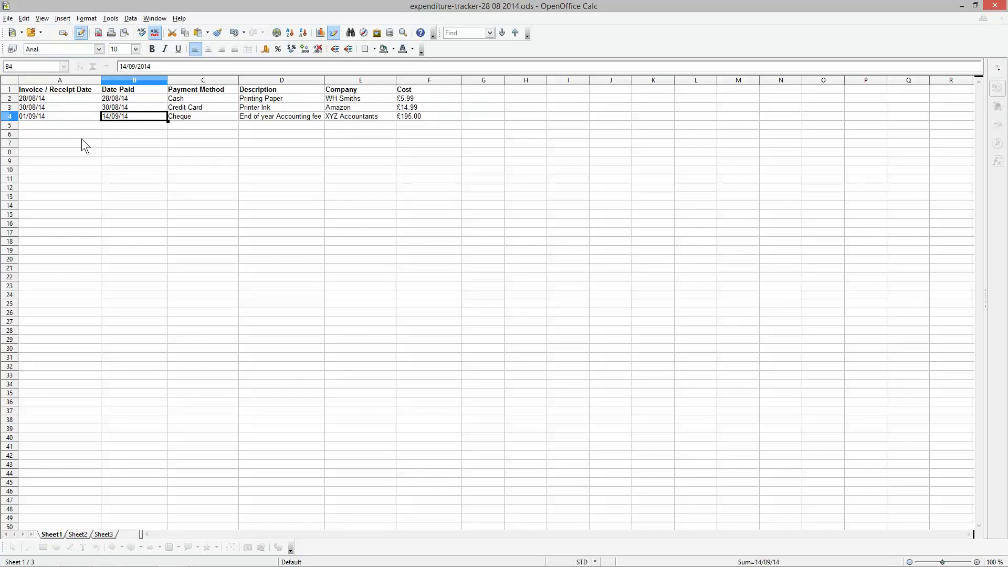
click(36, 98)
drag(37, 105, 30, 232)
drag(121, 100, 117, 209)
drag(181, 99, 176, 223)
drag(262, 100, 262, 214)
drag(342, 94, 333, 231)
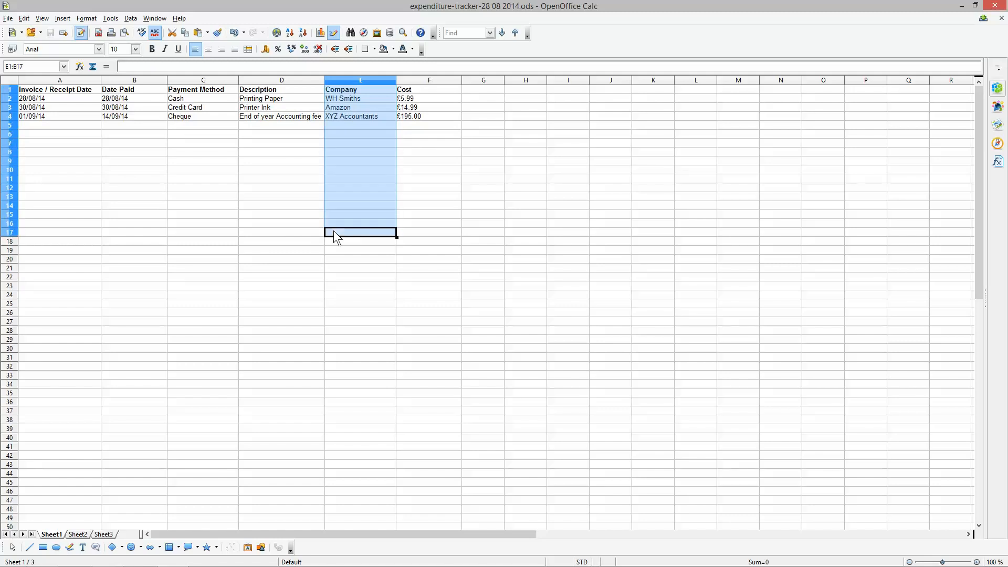
click(333, 232)
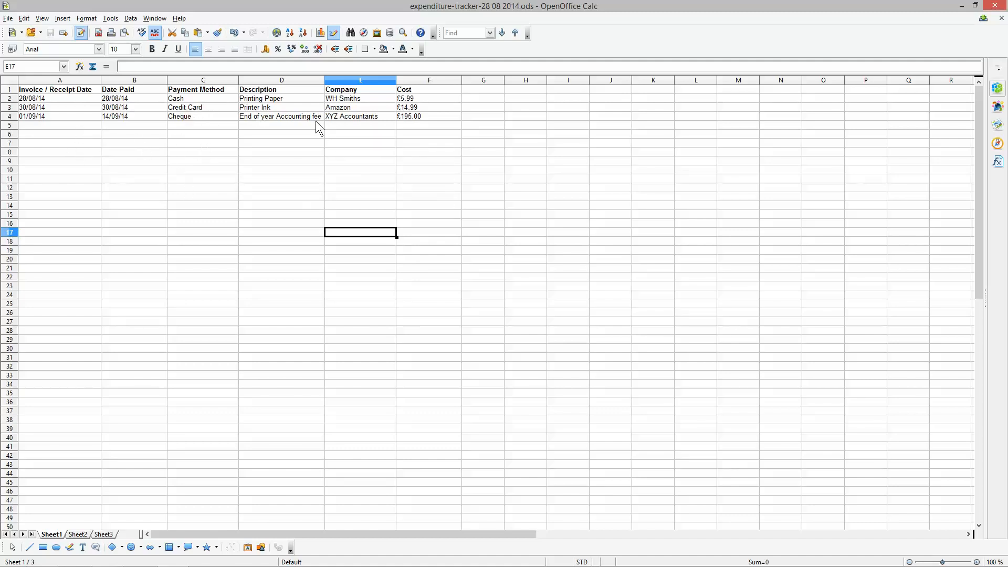
Step: Enter 14/09/2014 as the invoice date of a new expense in cell A5
click(45, 125)
text(02/)
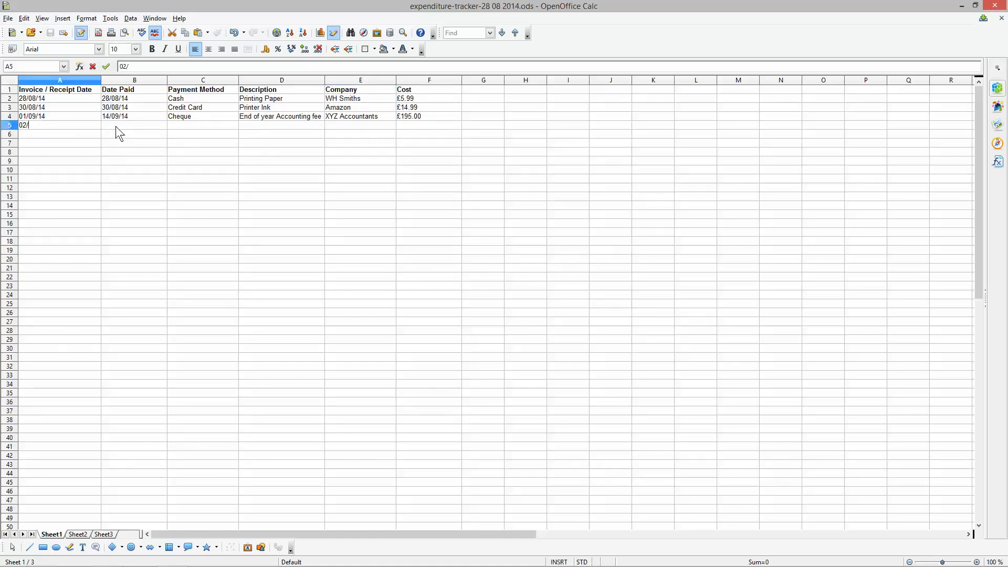
key(BackSpace)
key(BackSpace)
key(BackSpace)
text(14/0)
text(9/2014)
click(121, 125)
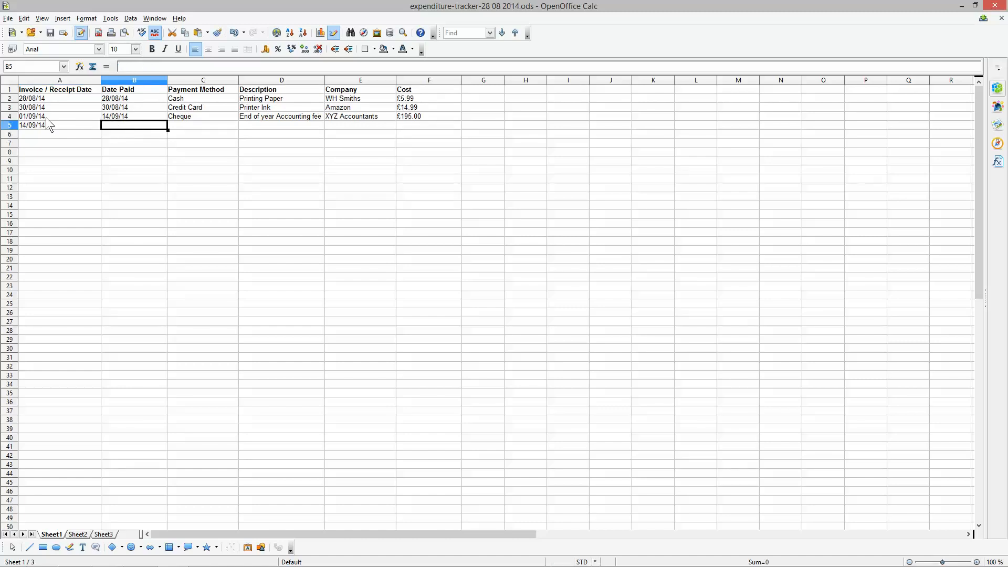
Step: Copy the invoice date from cell A5 into the Date Paid cell B5
click(53, 125)
key(ctrl+c)
click(119, 128)
key(ctrl+v)
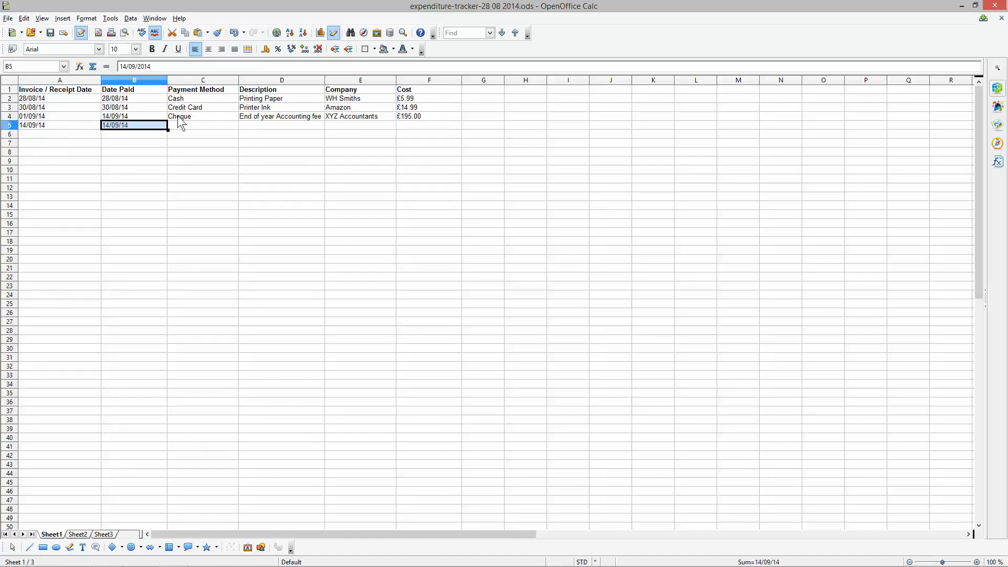
Step: Copy the "Credit Card" payment method from cell C3 into cell C5
click(185, 109)
key(ctrl+c)
click(184, 125)
key(ctrl+v)
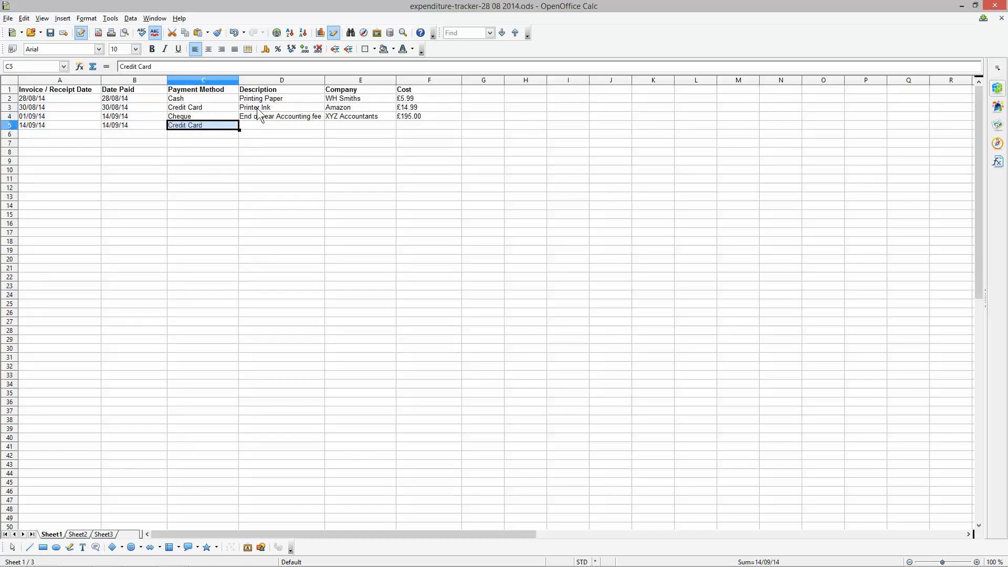
Step: Enter "Laptop Computer" as the description in cell D5
click(253, 122)
text(Laptop)
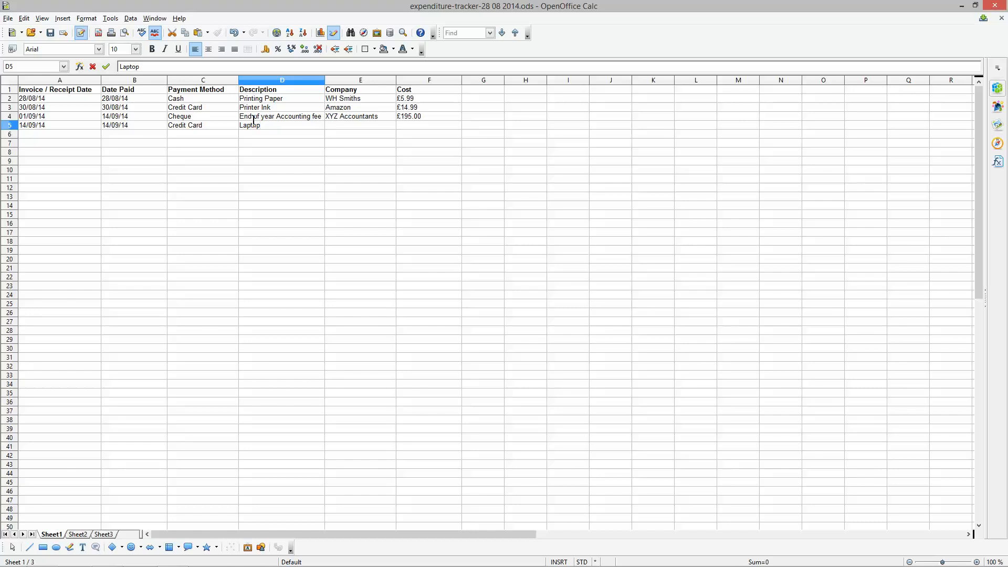
text( Computer)
key(Tab)
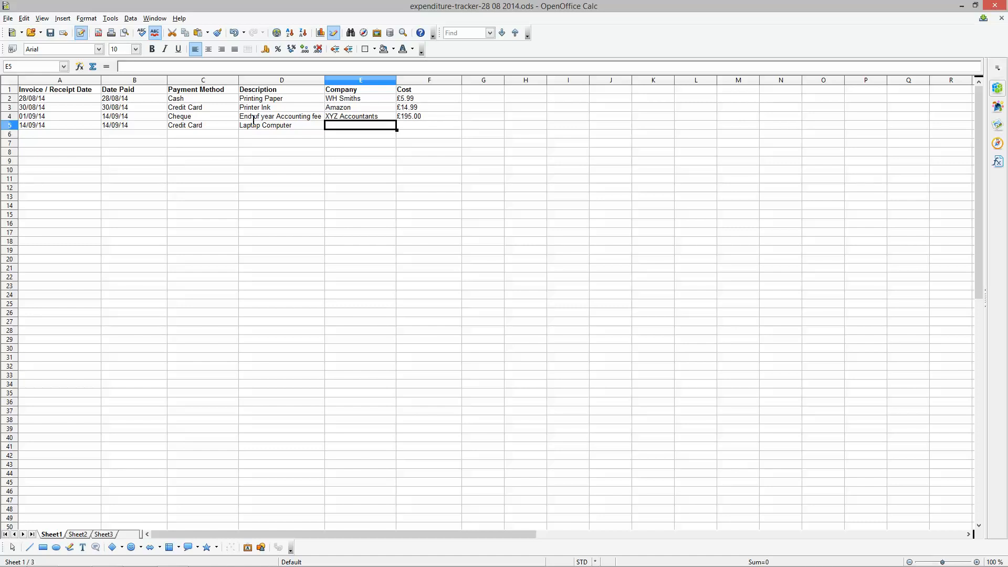
Step: Enter "PC World" as the company in cell E5
text(PC Wolr)
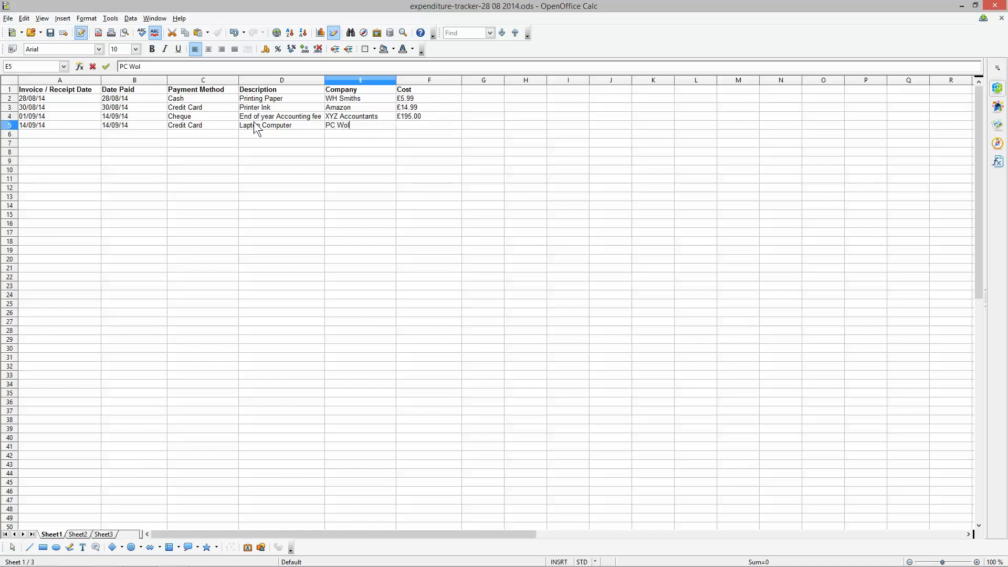
key(BackSpace)
key(BackSpace)
text(i)
text(rld)
key(Tab)
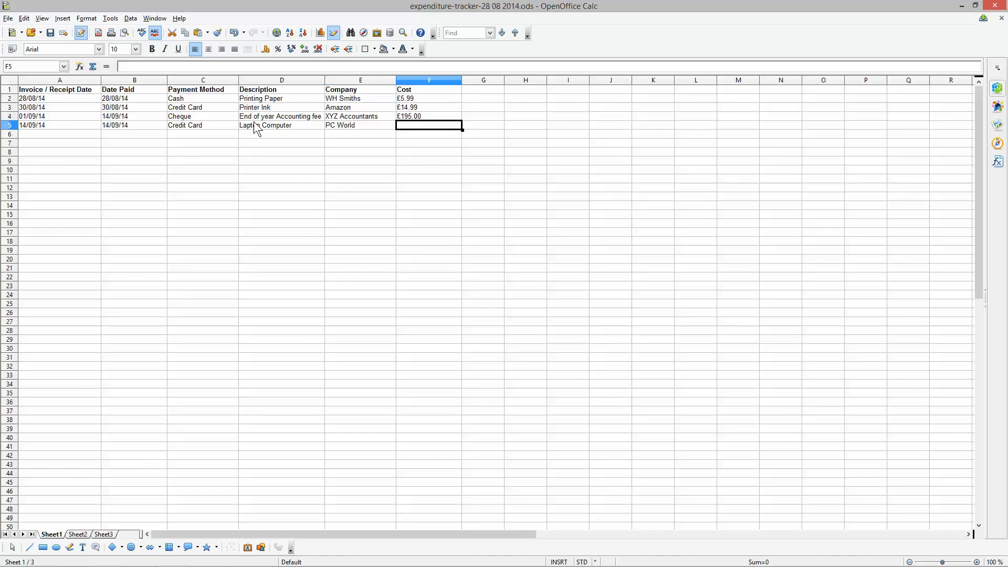
Step: Enter 495 as the laptop's cost in cell F5 and save the spreadsheet
text(495)
key(Return)
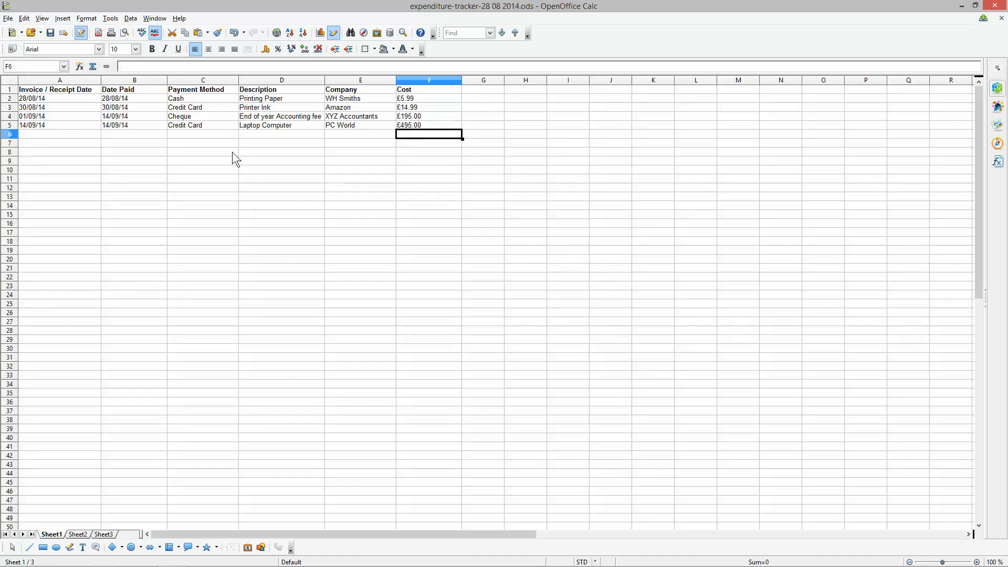
click(49, 34)
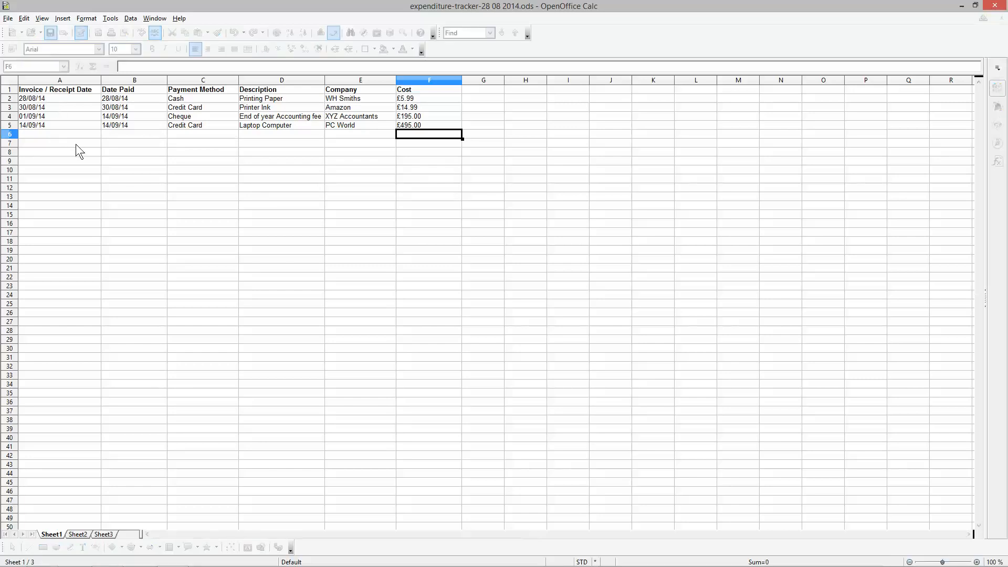
click(42, 96)
drag(43, 98, 294, 127)
drag(391, 119, 415, 129)
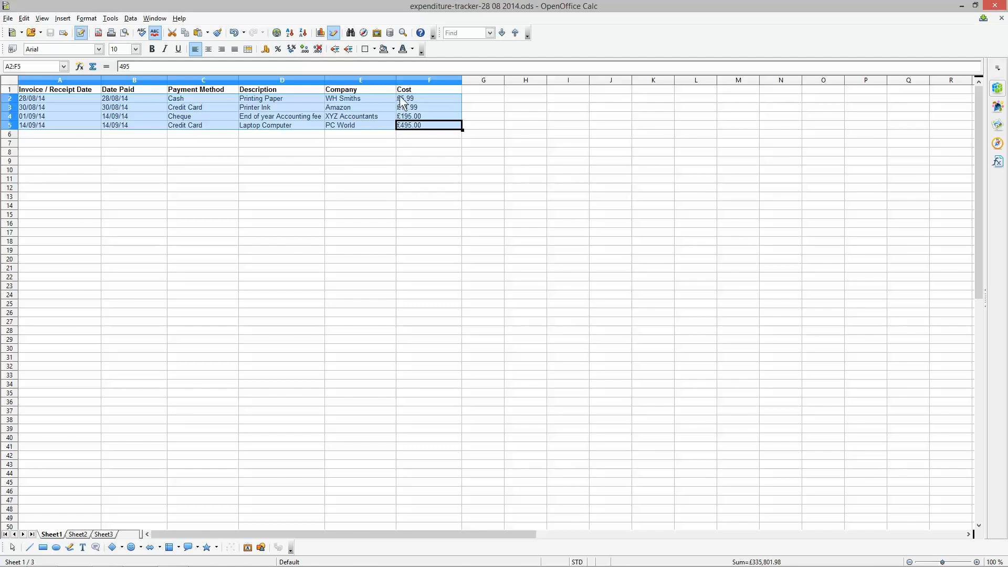
drag(405, 135, 42, 285)
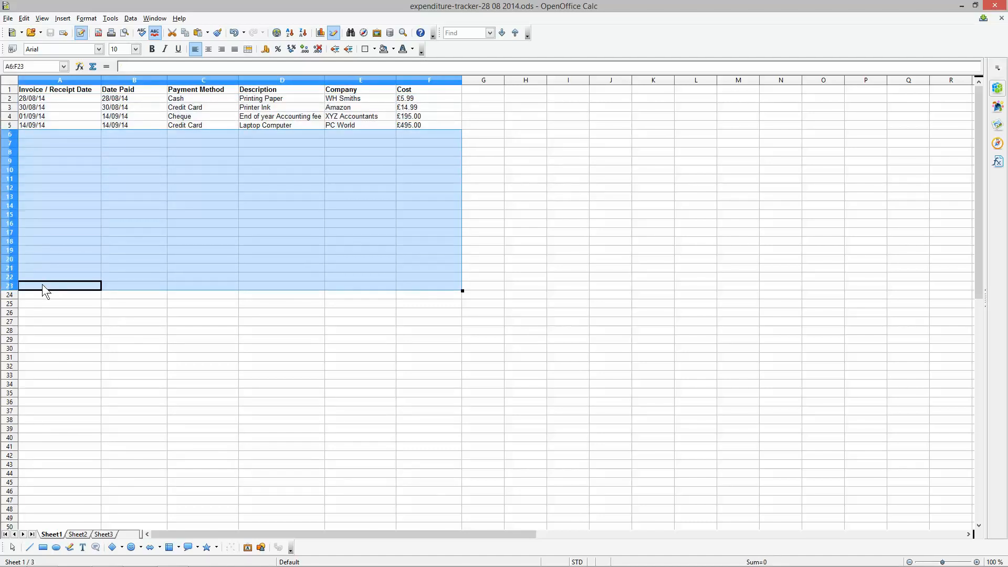
click(46, 232)
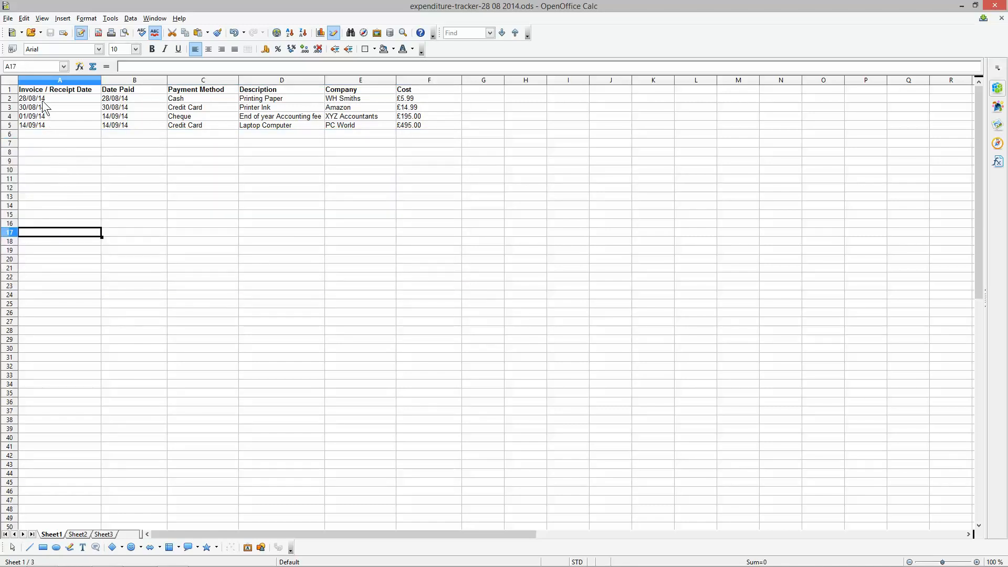
drag(44, 98, 414, 126)
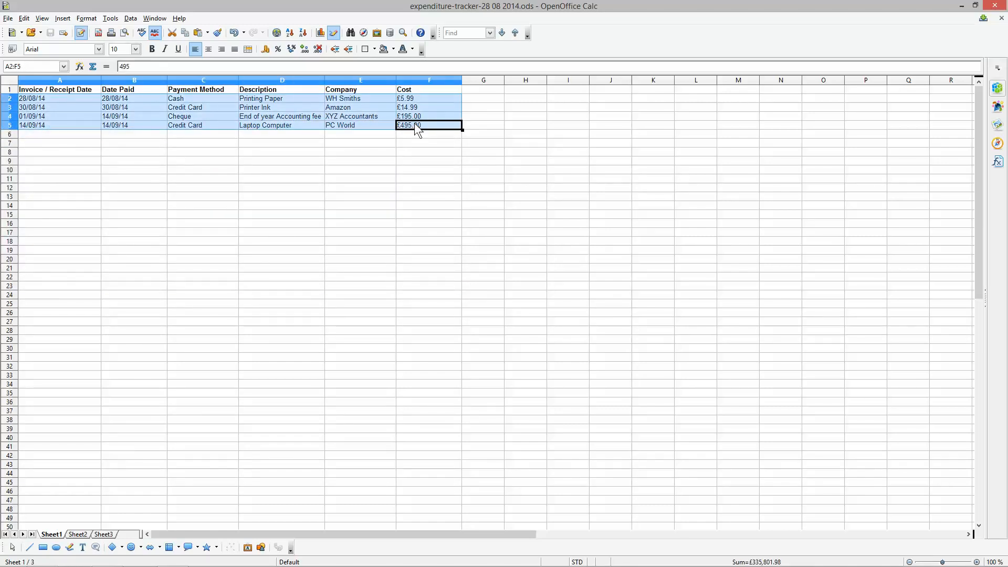
click(50, 349)
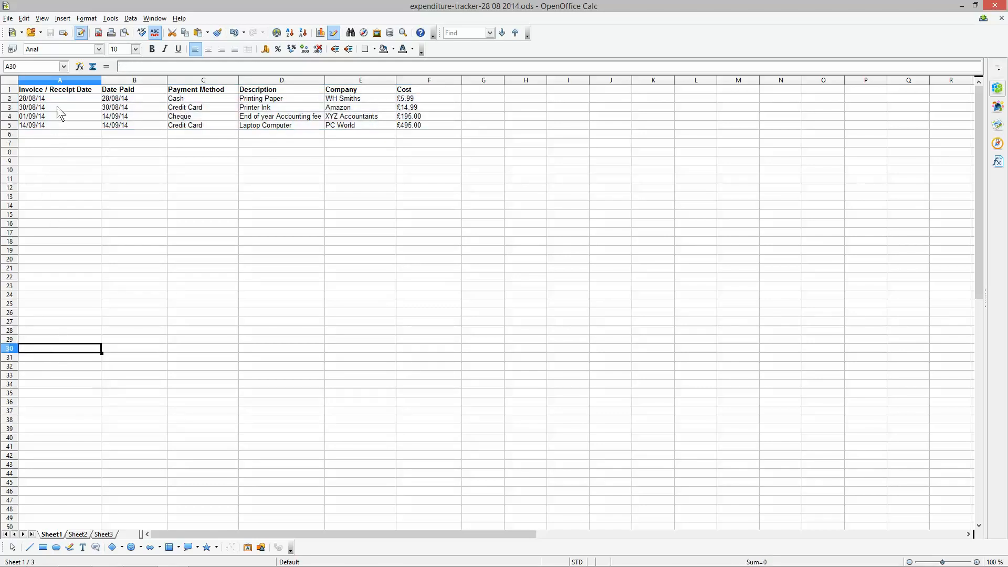
drag(56, 99, 42, 310)
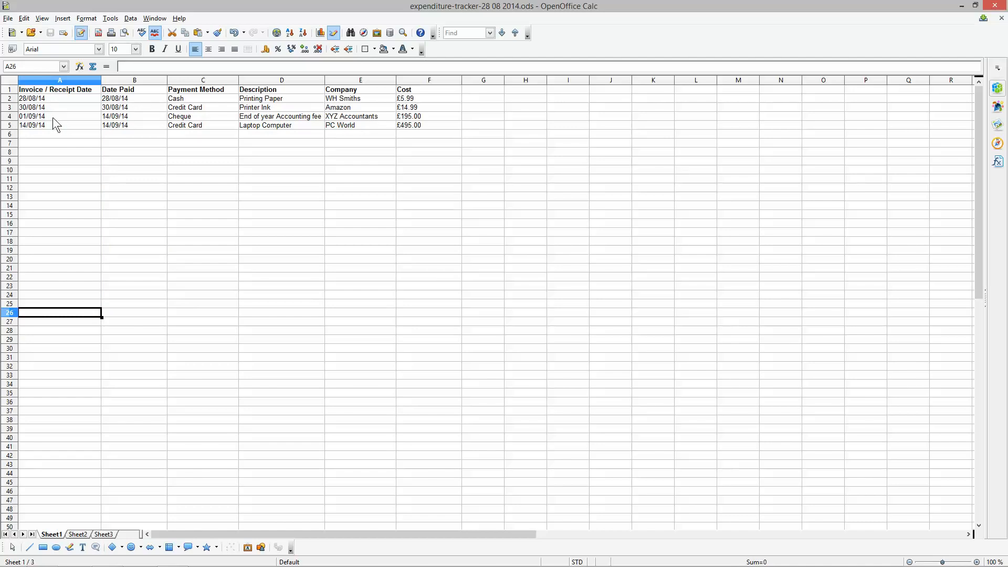
click(31, 101)
drag(31, 101, 404, 104)
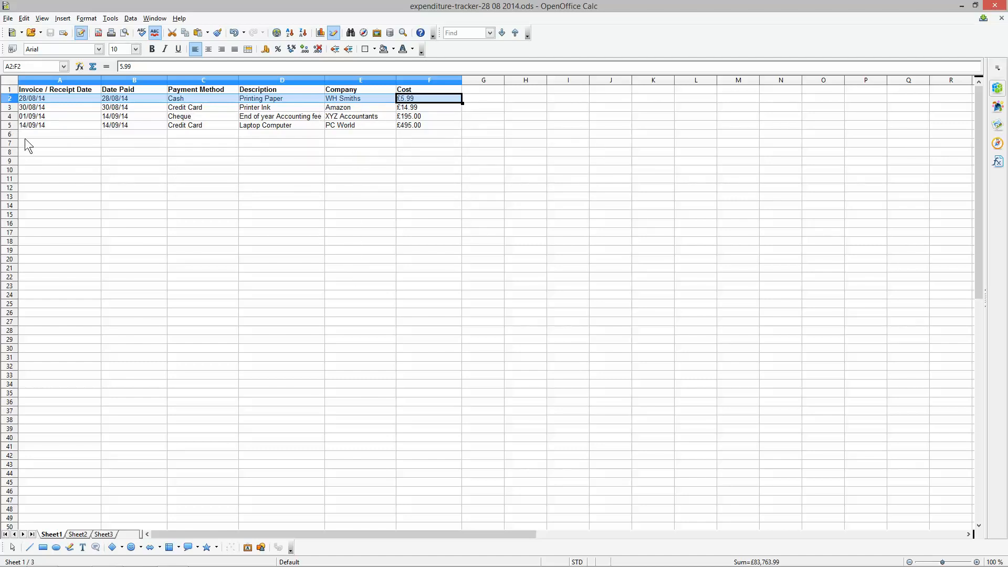
click(422, 99)
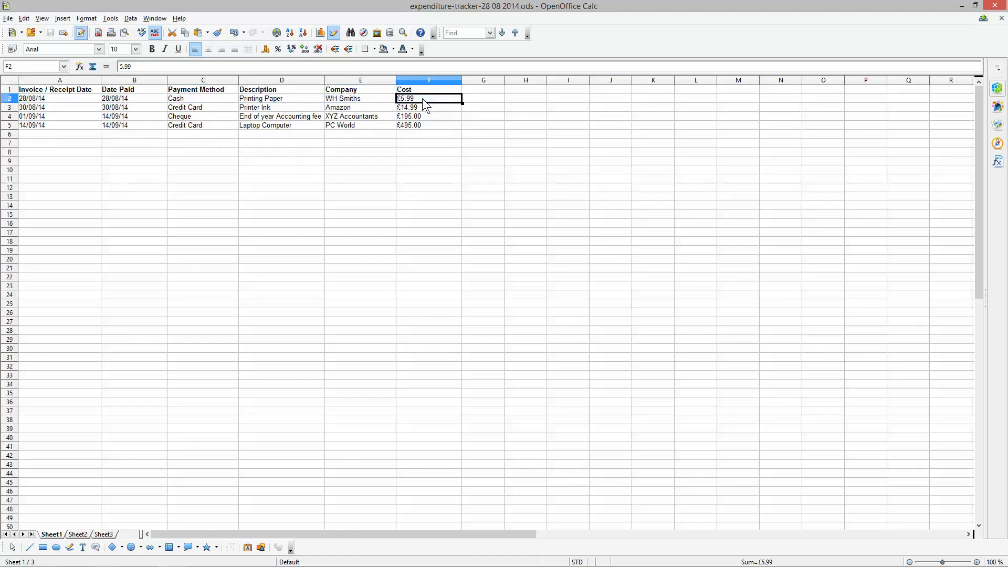
drag(422, 98, 38, 124)
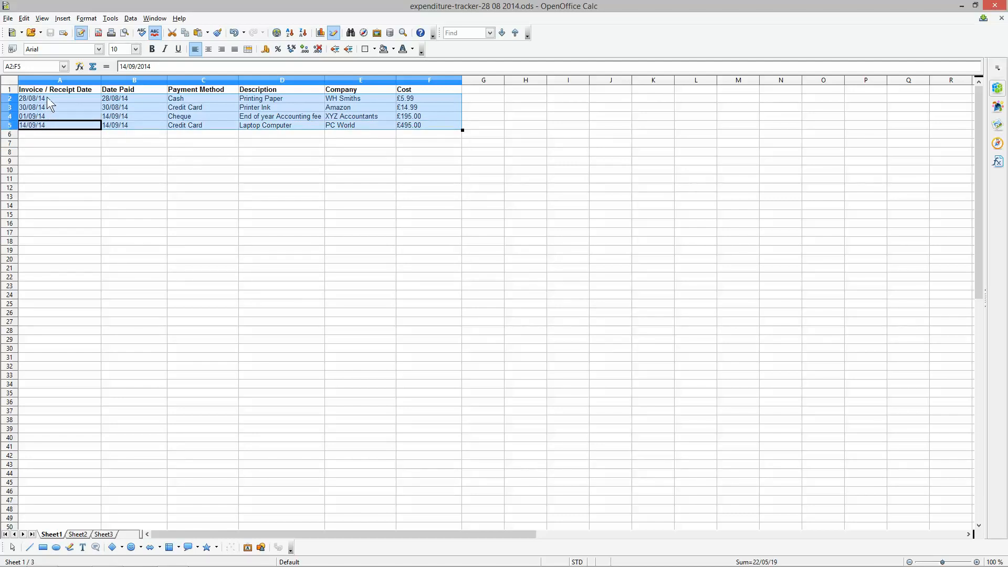
Step: Narrow the Cost column slightly
click(68, 242)
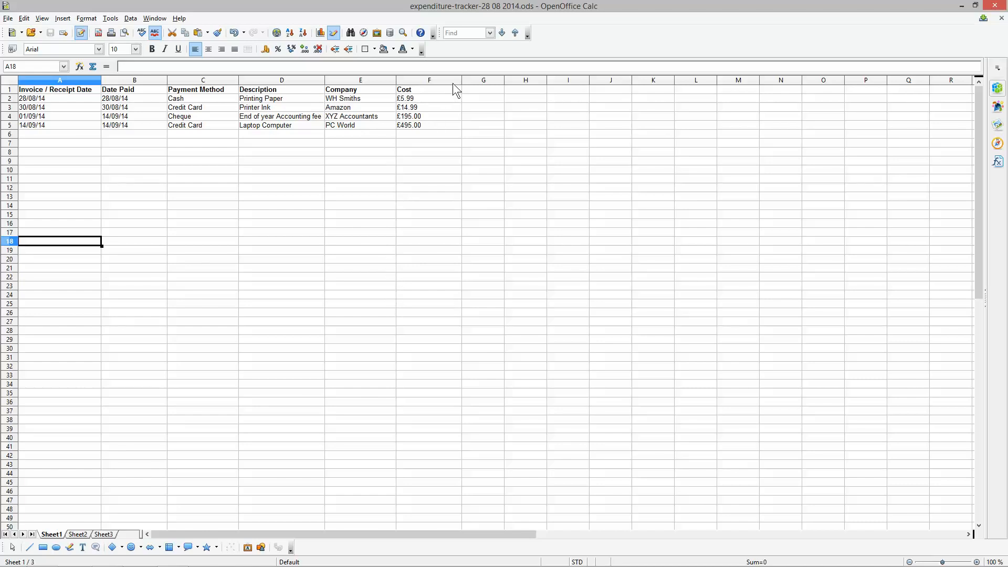
mouse_move(463, 80)
mouse_down()
mouse_move(433, 80)
mouse_move(460, 82)
mouse_up()
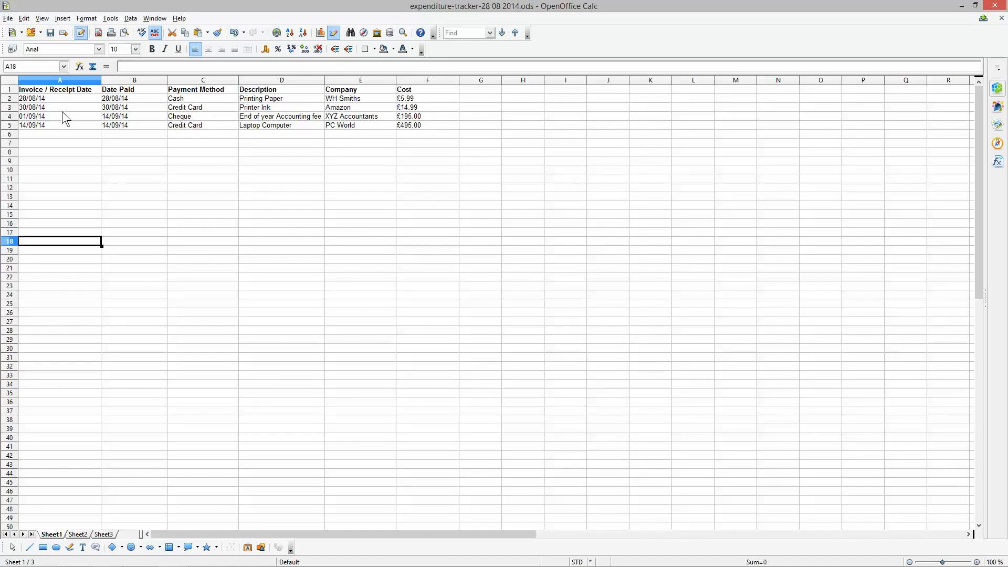
Step: Fill the invoice dates down from cell A5 to A31 as a daily series ending on 10/10/14
click(42, 126)
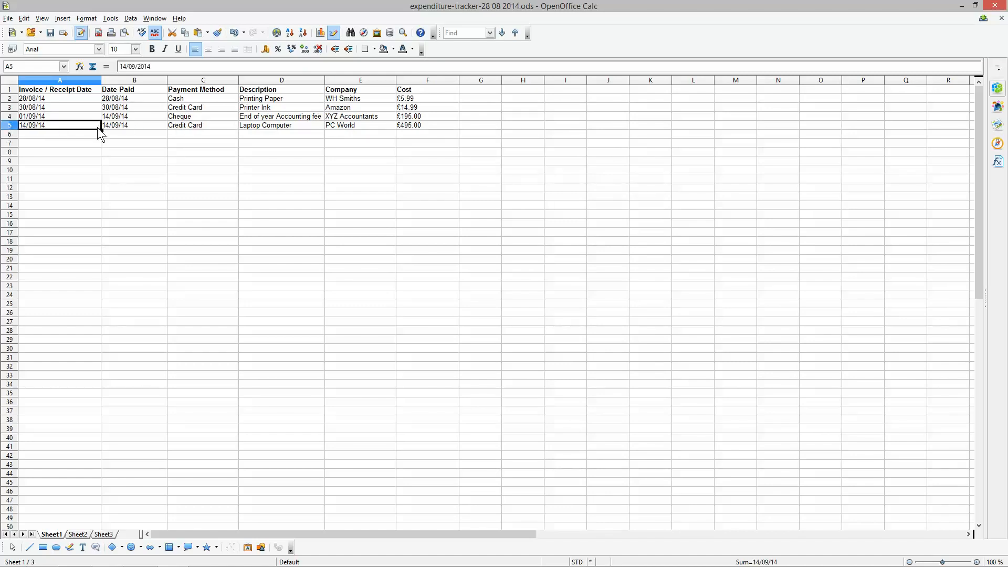
drag(102, 130, 81, 326)
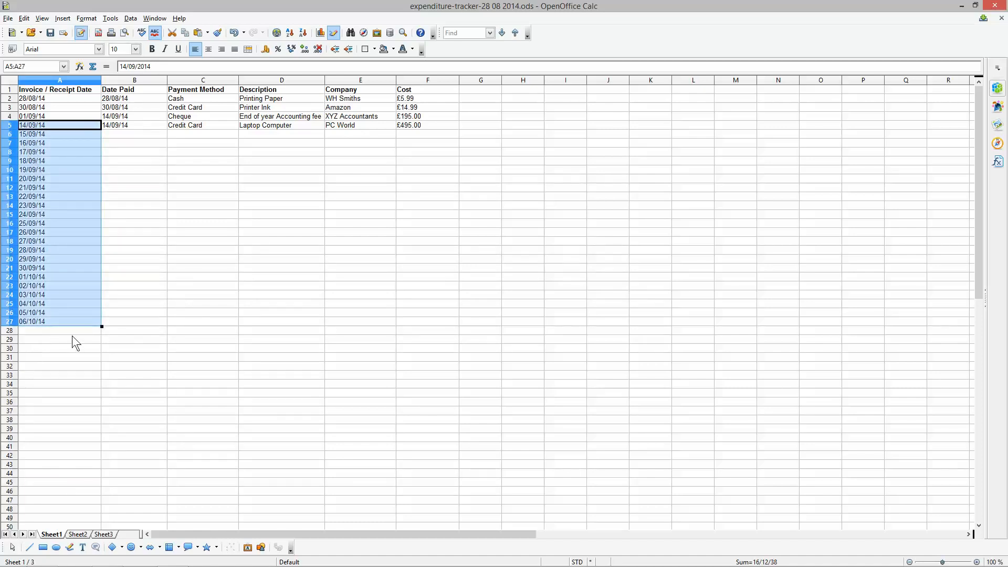
drag(102, 326, 93, 361)
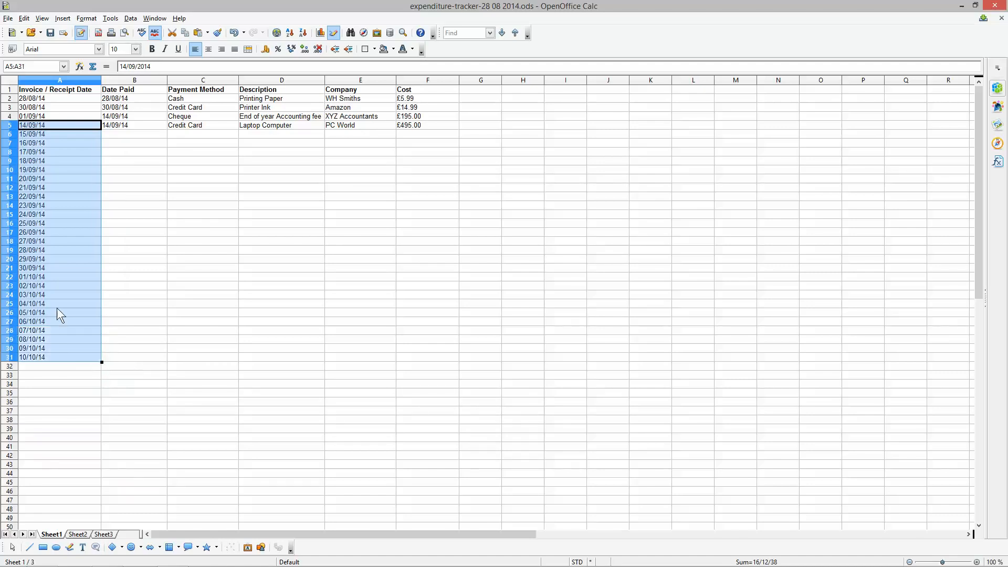
Step: Fill the Date Paid column down from cell B5 to B31 as a daily series ending on 10/10/14
click(153, 126)
drag(167, 130, 136, 362)
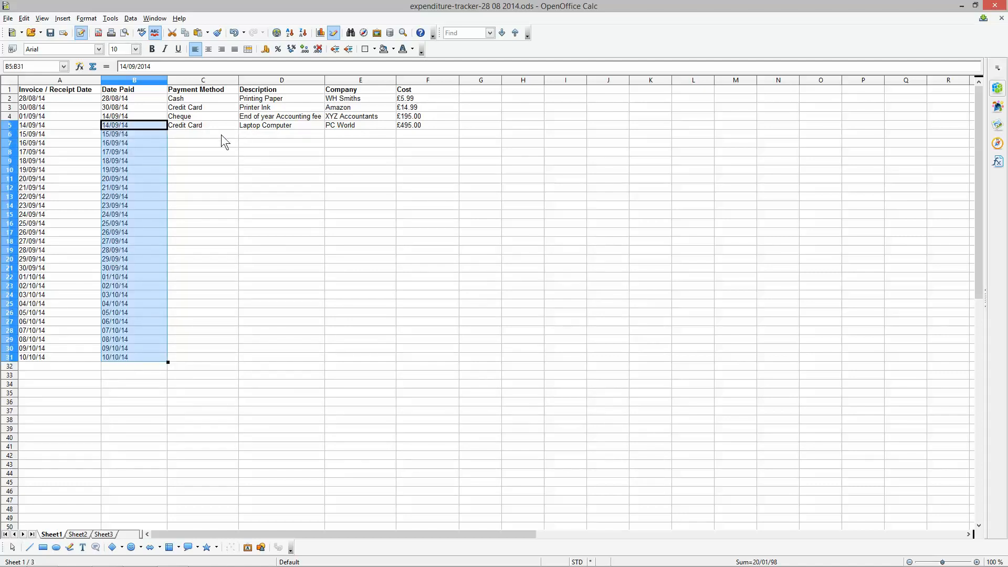
Step: Copy the four sample entries in C2:F5 and paste them repeatedly down the table from C6 to row 33
drag(198, 99, 262, 129)
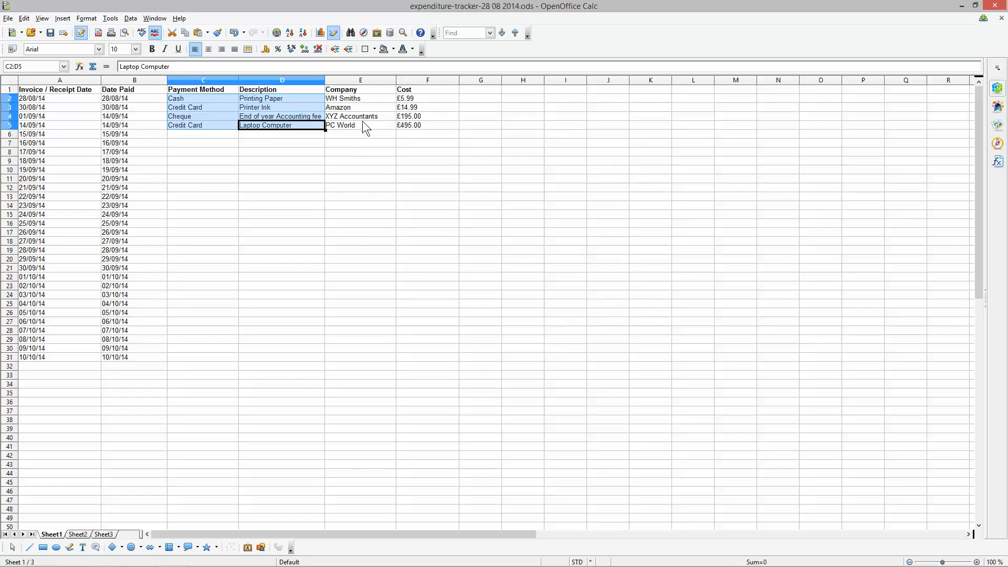
drag(399, 123, 399, 123)
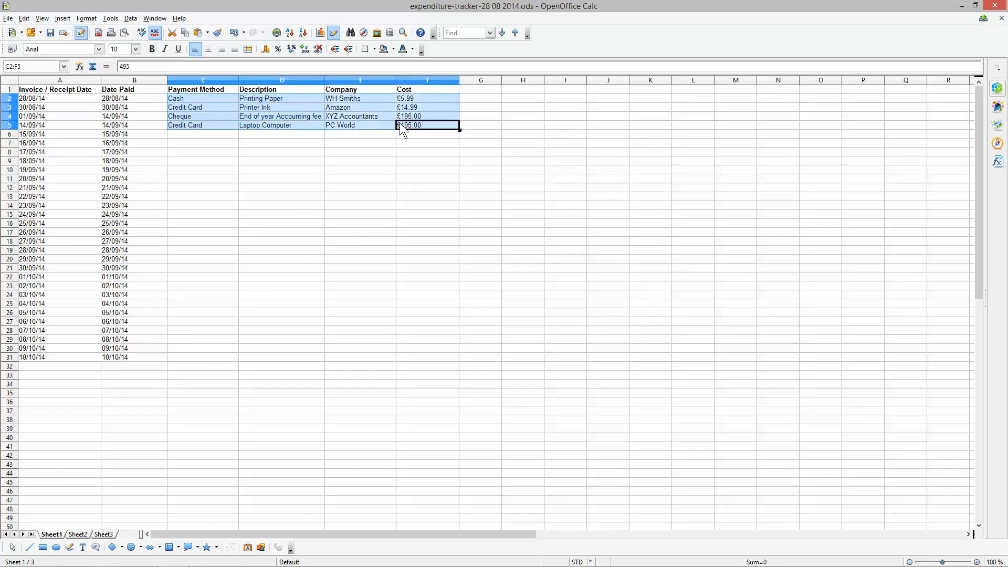
key(ctrl+c)
click(212, 136)
key(ctrl+v)
click(201, 168)
key(ctrl+v)
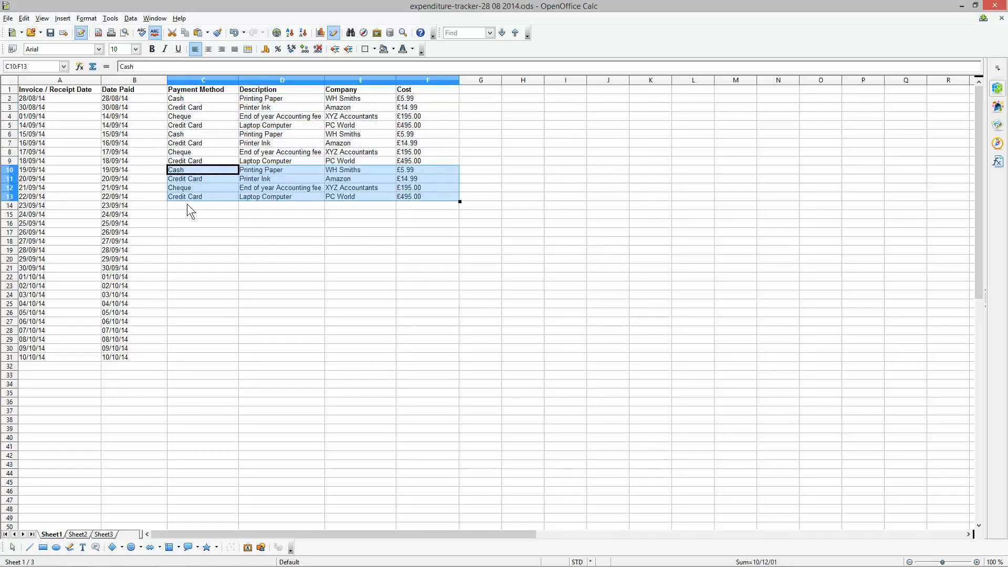
click(187, 204)
key(ctrl+v)
click(187, 242)
key(ctrl+v)
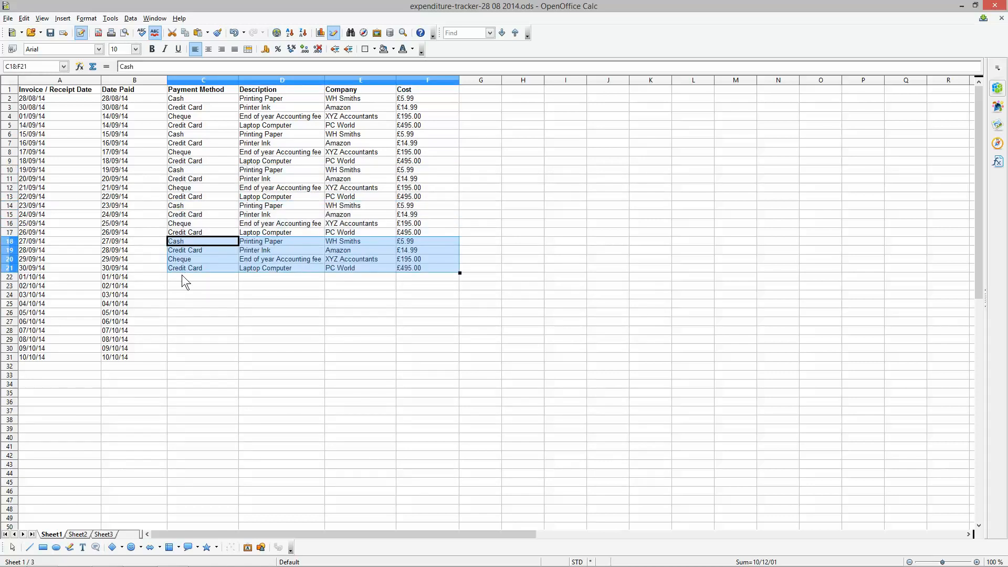
click(182, 277)
key(ctrl+v)
click(181, 312)
key(ctrl+v)
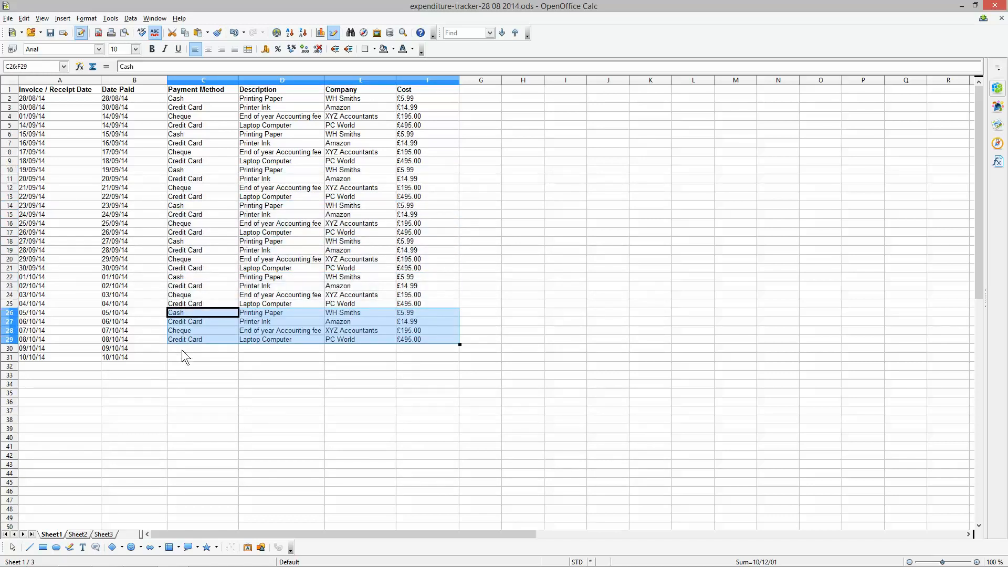
click(182, 350)
key(ctrl+v)
Step: Delete the contents of the surplus cells C32:F33 and save the spreadsheet
drag(177, 366, 412, 381)
key(BackSpace)
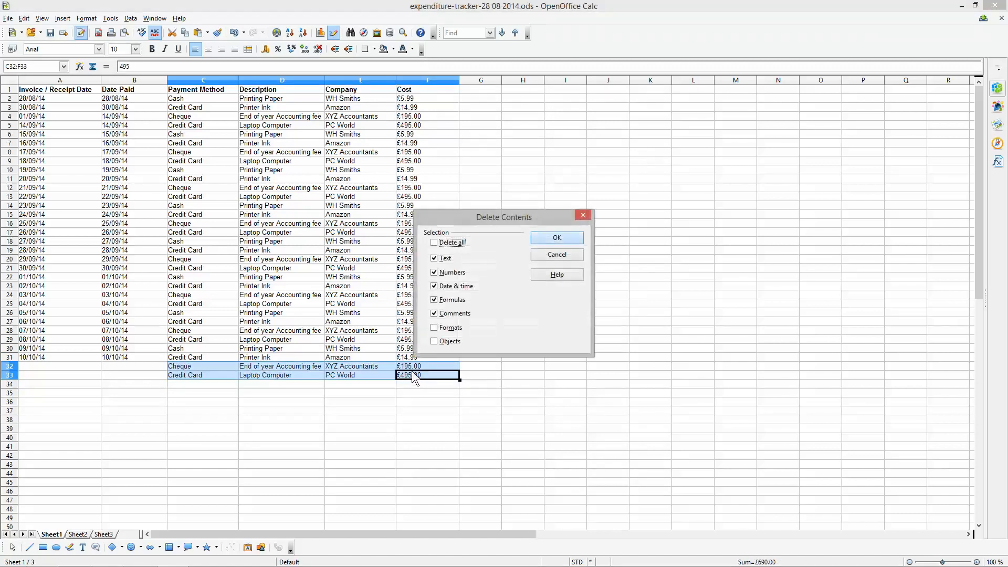
key(Return)
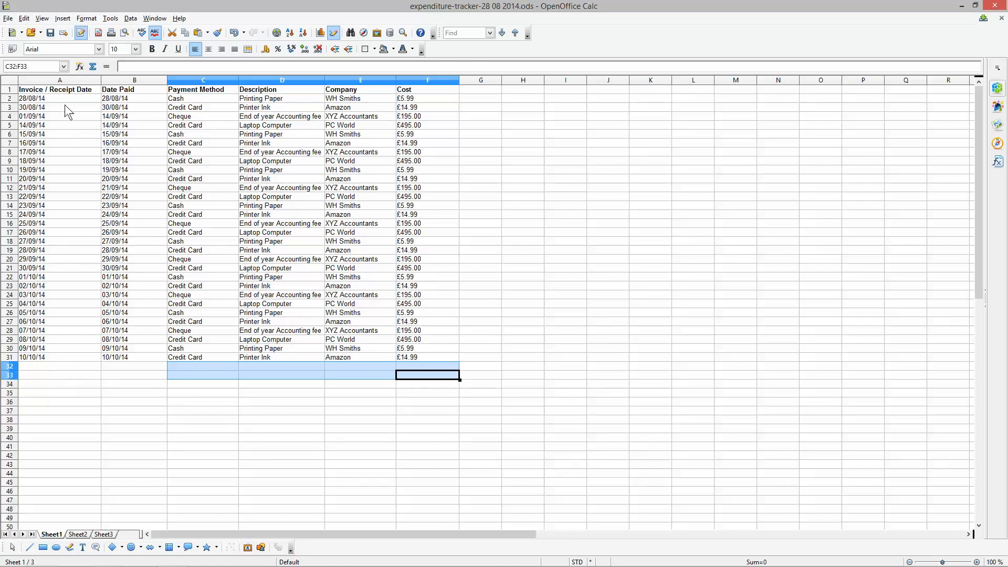
click(308, 376)
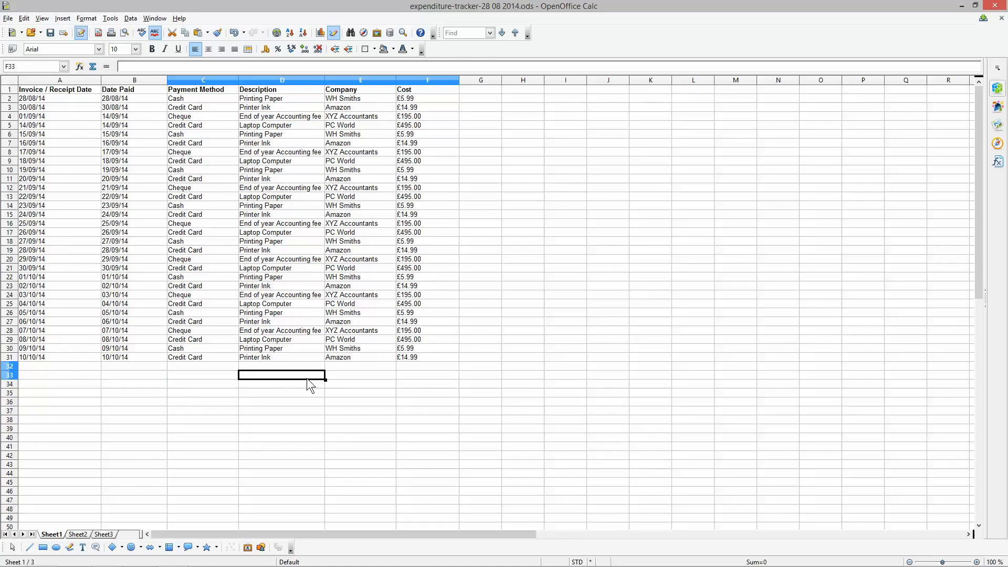
click(51, 33)
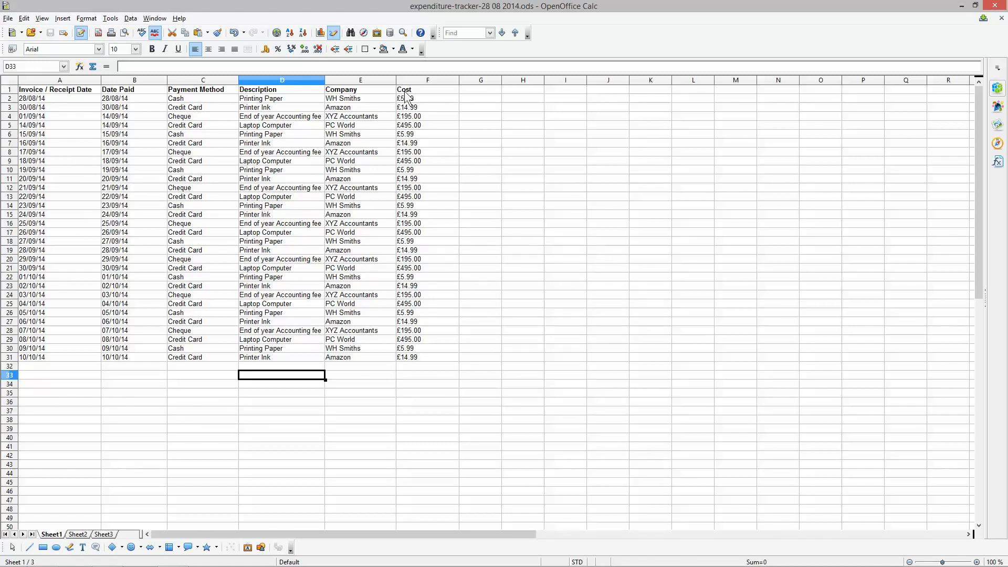
Step: Widen the Company column slightly and apply an AutoFilter to the header row
drag(398, 79, 405, 79)
click(9, 89)
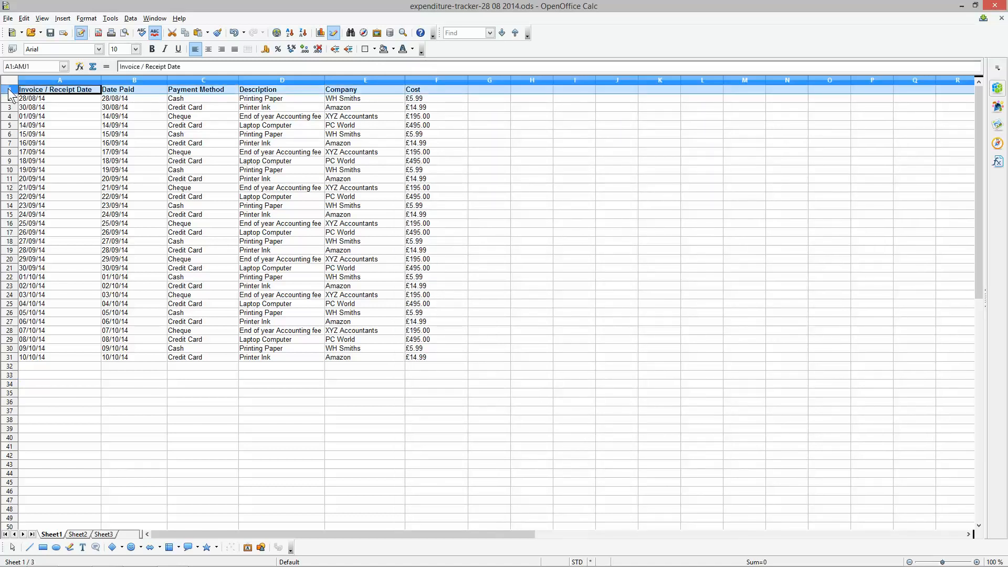
click(129, 19)
mouse_move(149, 66)
click(247, 64)
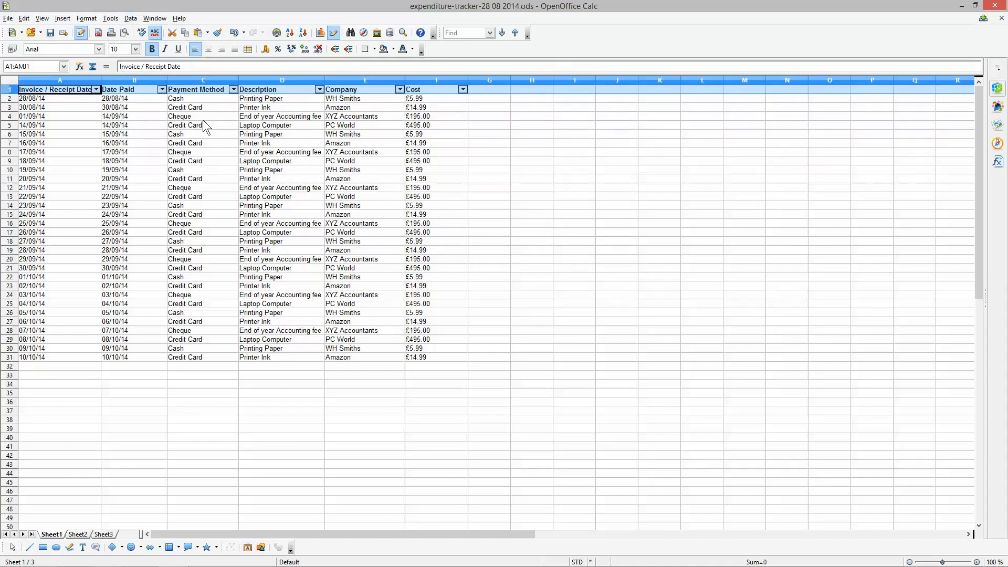
Step: Filter the Payment Method column to Cash and sum the filtered costs in cell F32
click(233, 90)
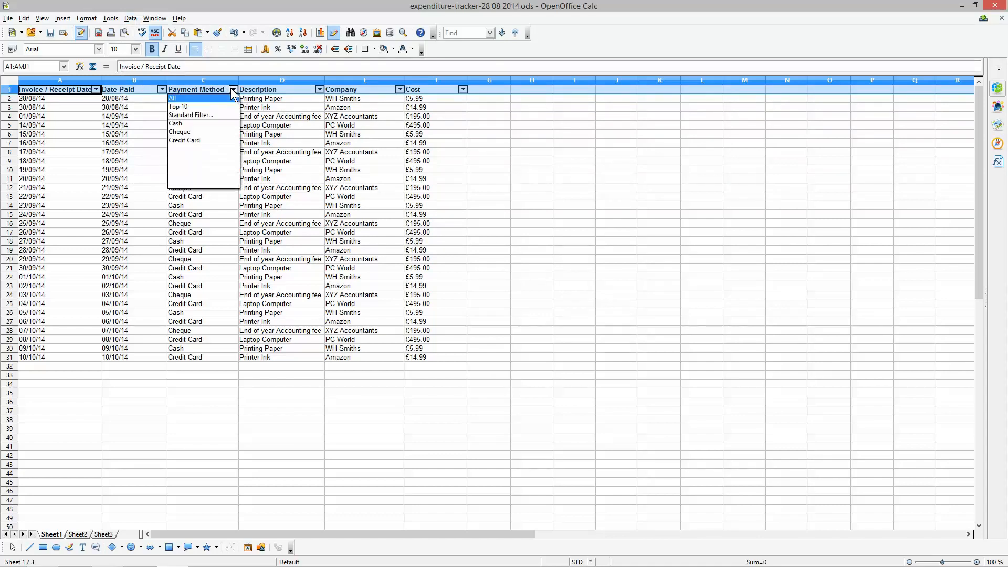
click(192, 125)
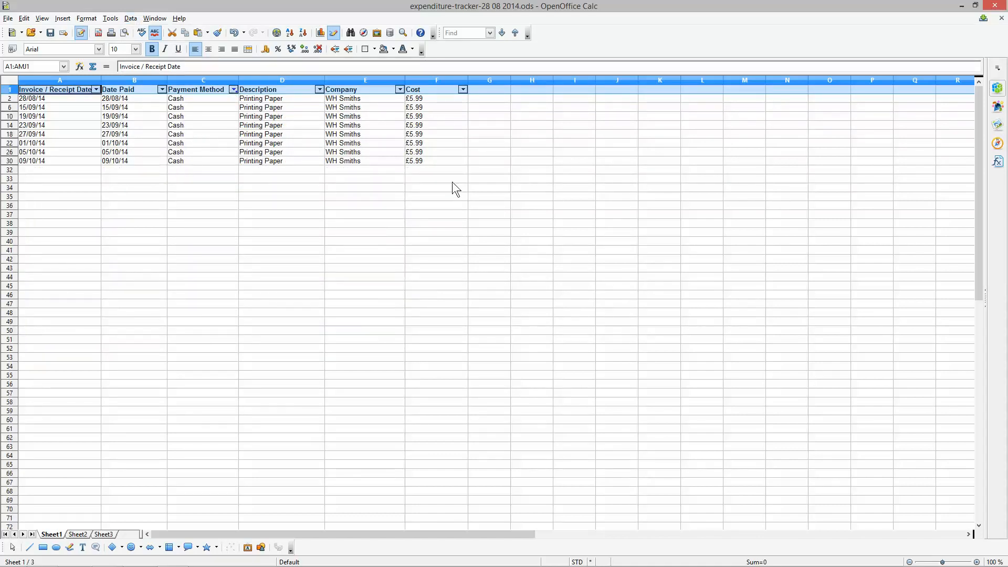
click(432, 172)
drag(419, 170, 415, 100)
click(93, 67)
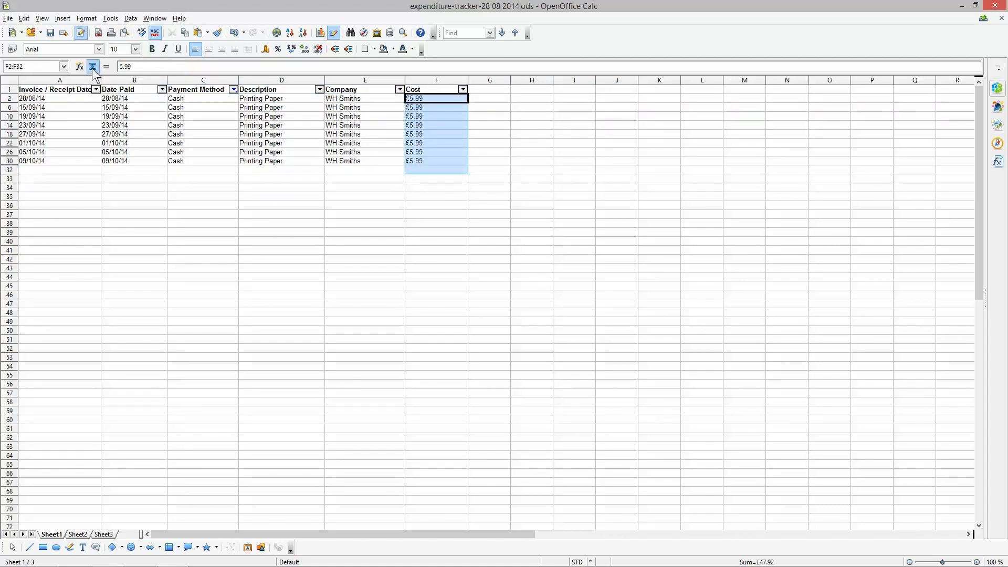
key(Return)
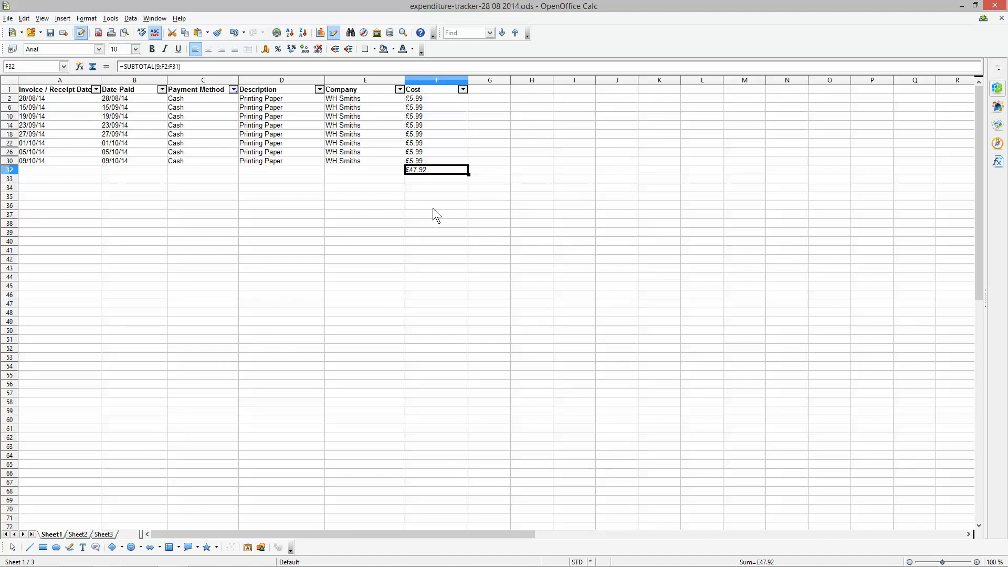
Step: Clear the total in cell F32 and filter the Payment Method column to Credit Card
key(BackSpace)
key(Return)
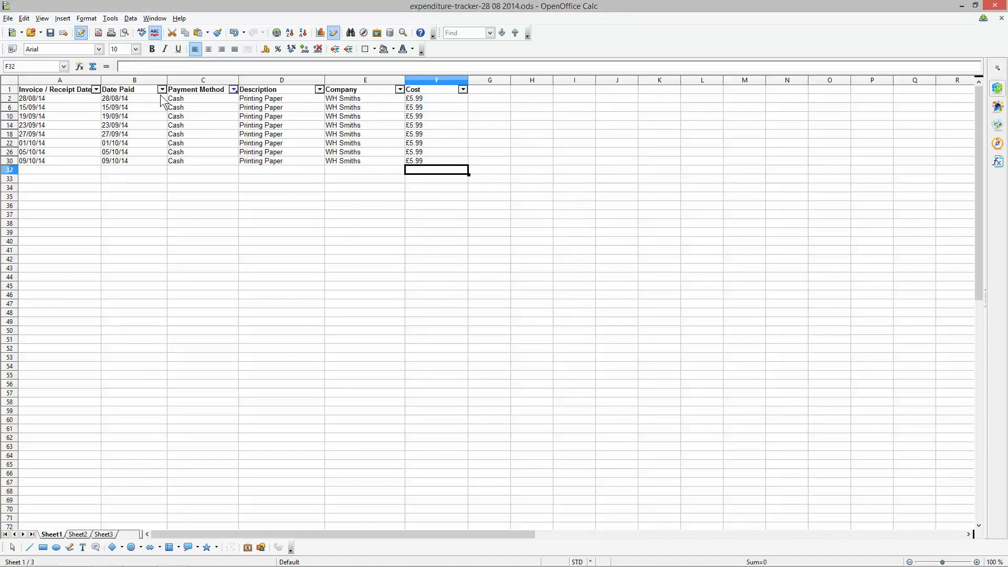
click(233, 89)
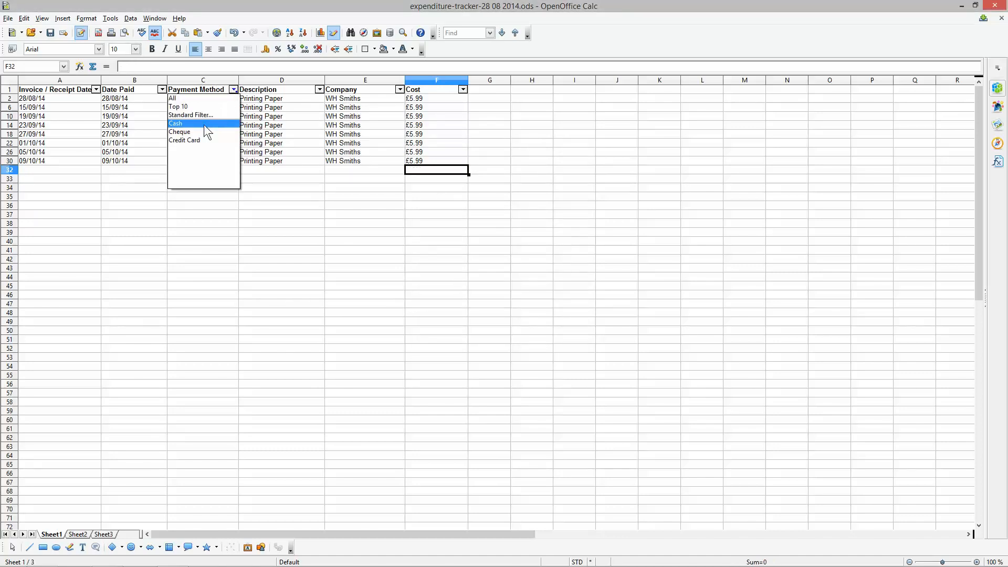
click(197, 141)
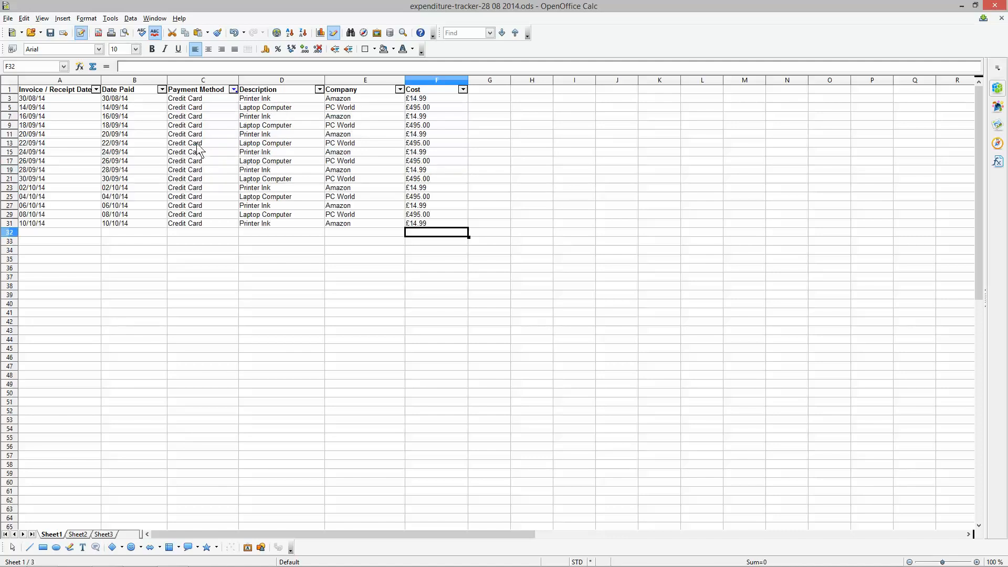
Step: Sum the credit card costs in cell F32 and delete that total again
drag(424, 234, 421, 98)
click(93, 70)
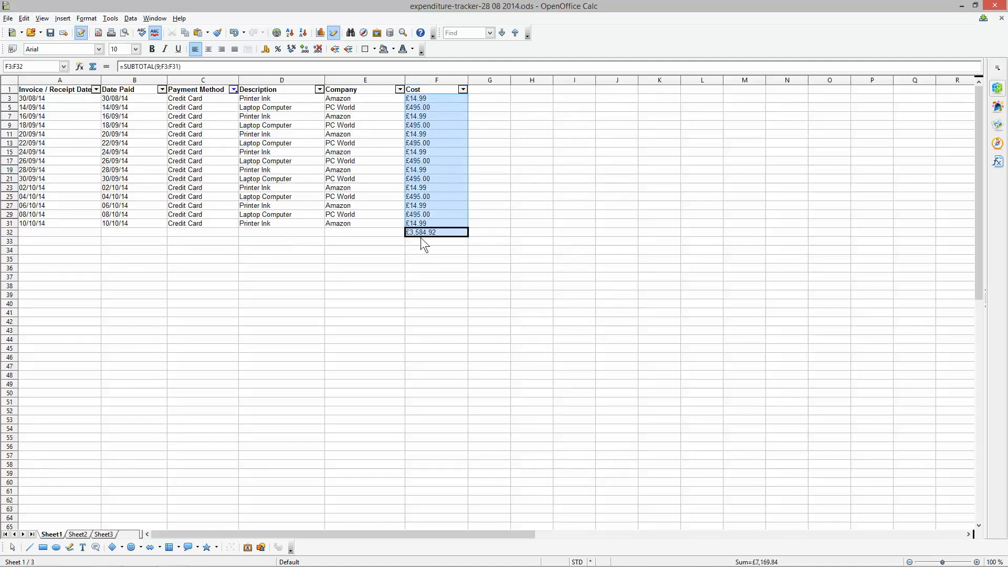
key(Delete)
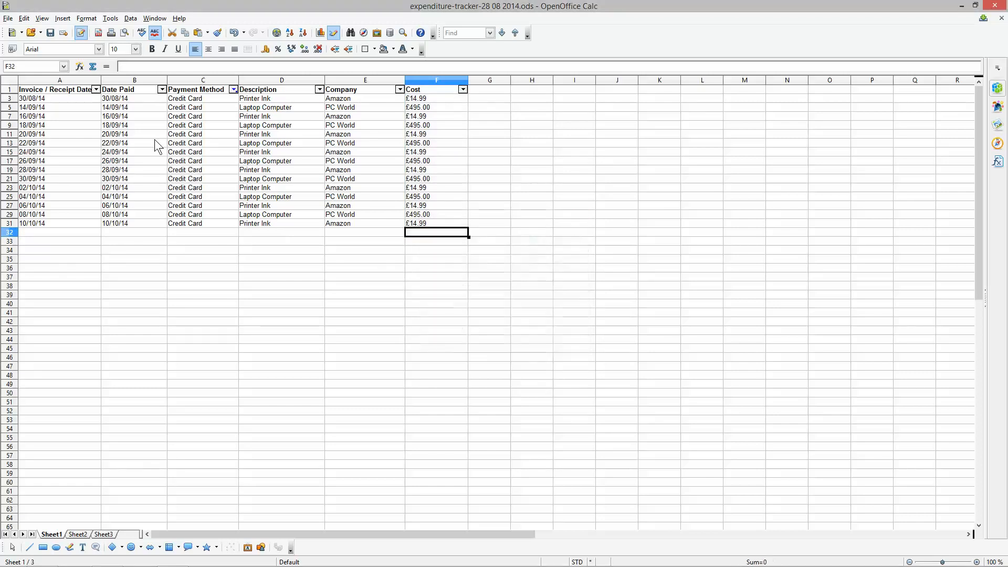
Step: Show all payment methods again and sum the whole Cost column, F2:F31, in cell F32
click(233, 91)
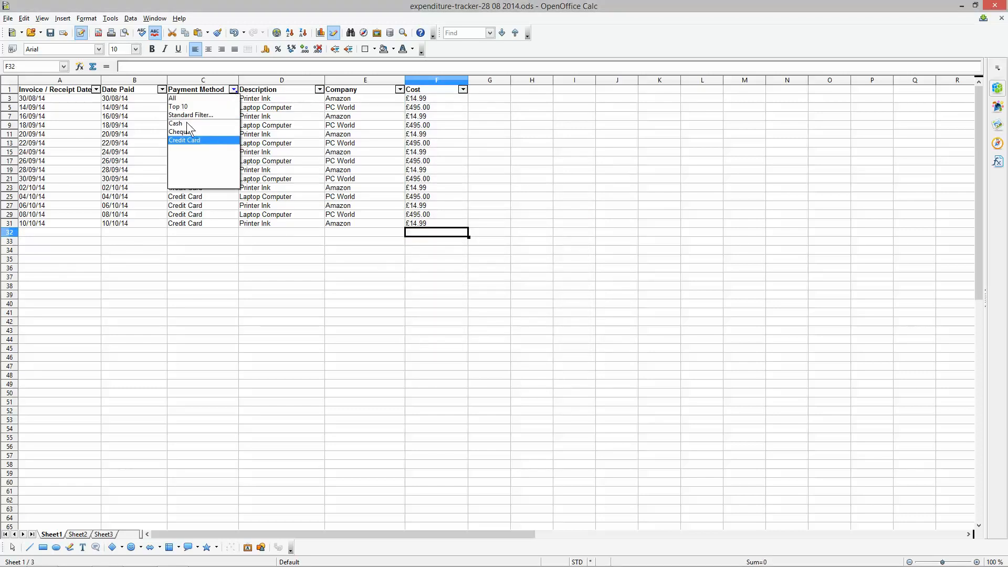
click(191, 99)
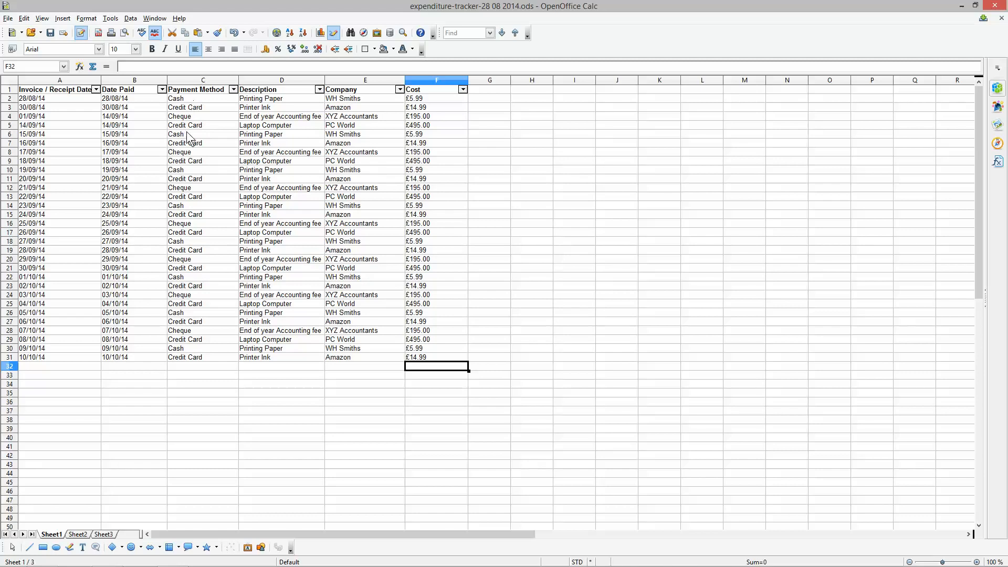
drag(446, 364, 423, 95)
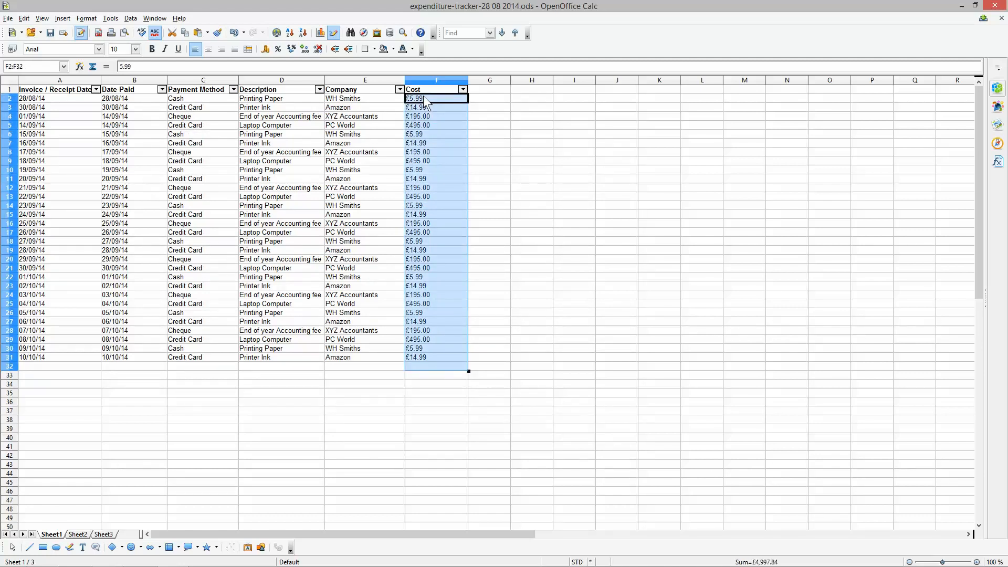
click(93, 67)
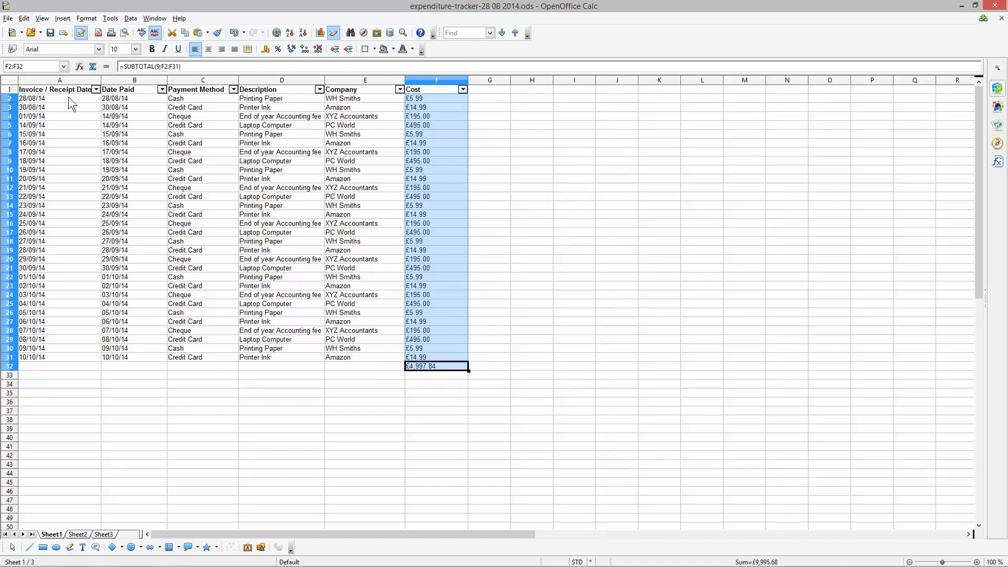
click(418, 367)
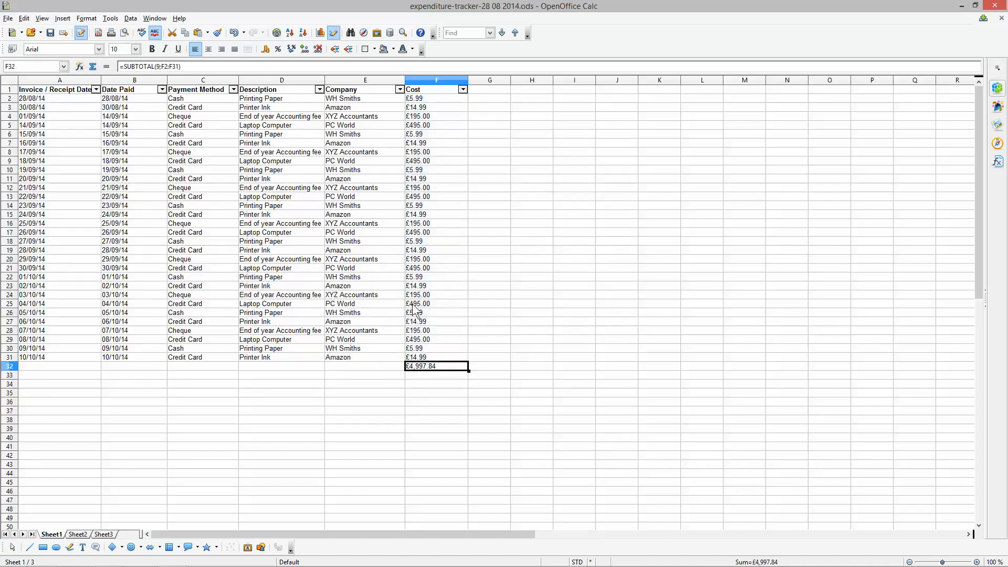
Step: Snap the expenditure tracker window to half the screen and open invoice-tracker-17 05 2014.ods from the Book Keeping Tutorial folder
double_click(709, 7)
drag(645, 28, 0, 16)
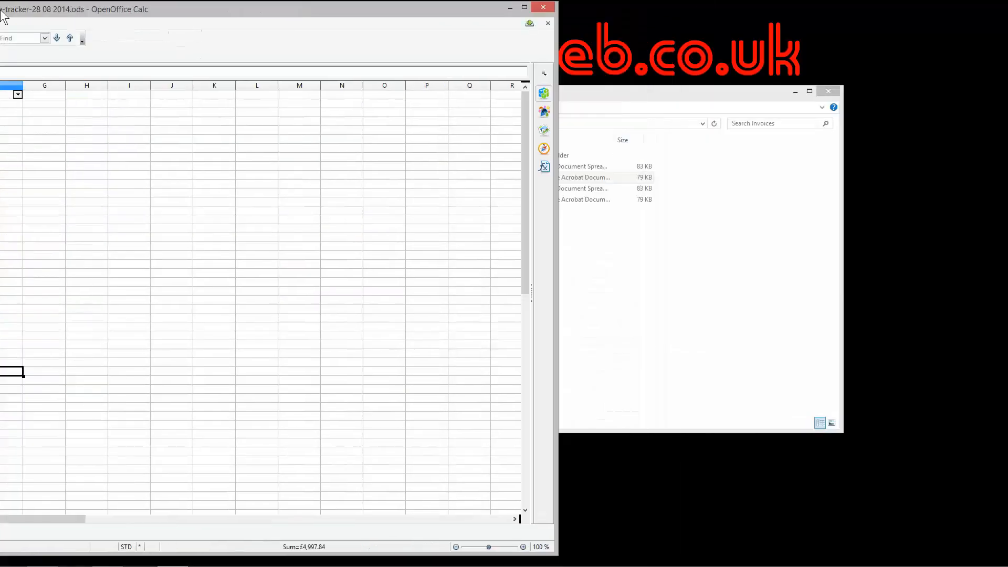
click(580, 299)
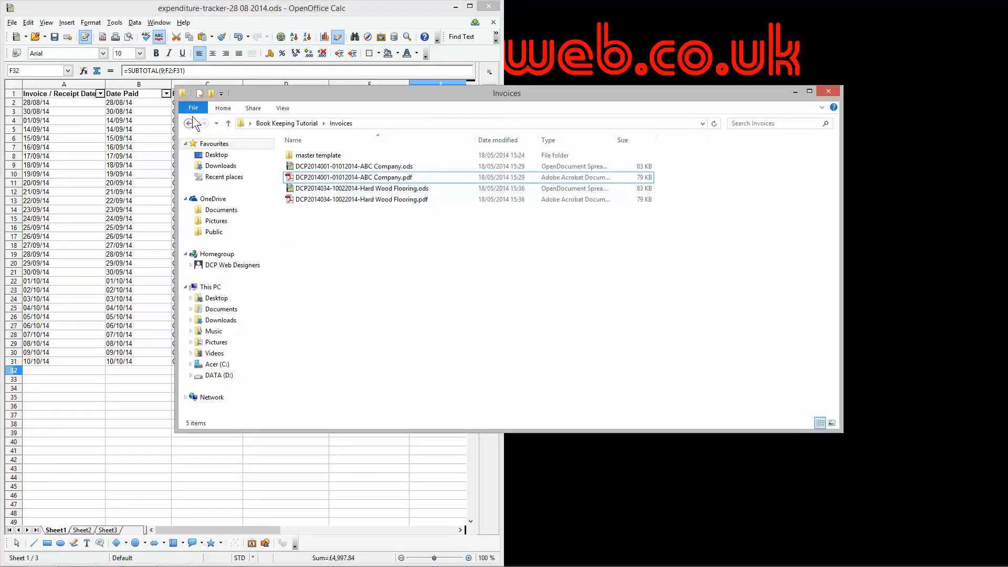
click(192, 123)
double_click(326, 188)
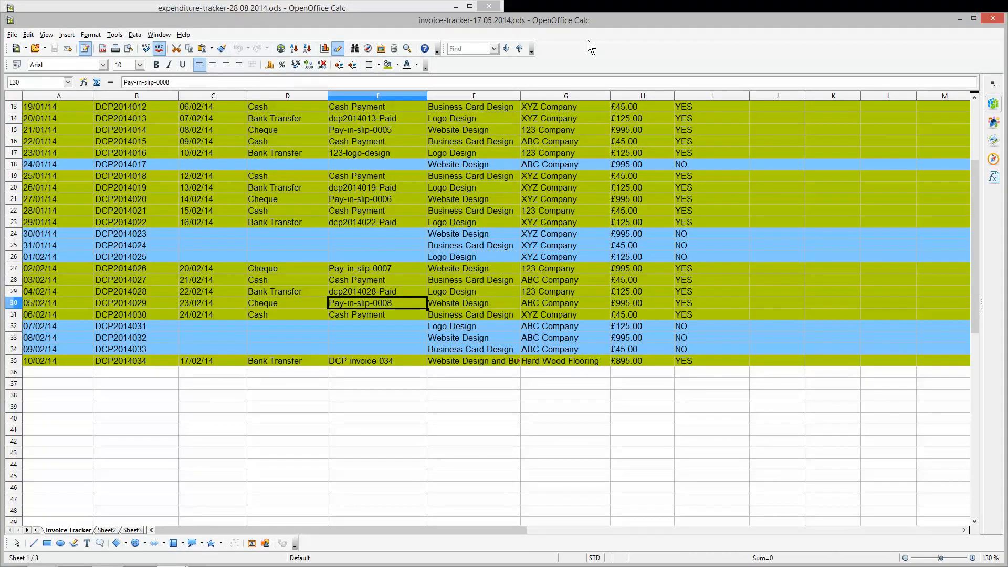
Step: Maximize the invoice tracker window and sum its Cost column, H2:H35, in cell H36
drag(588, 21, 656, 2)
scroll(649, 348, up, 3)
drag(636, 494, 622, 102)
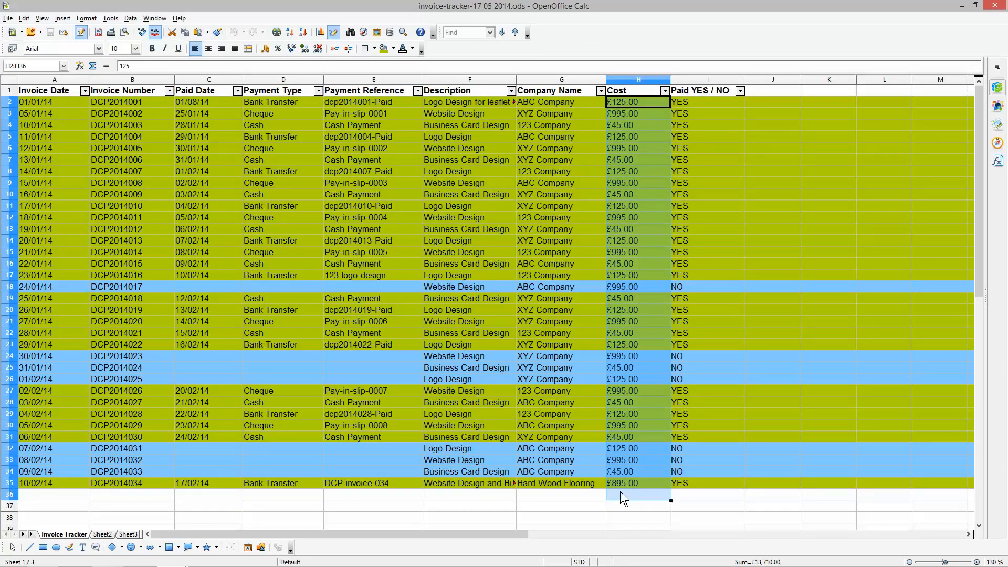
click(93, 66)
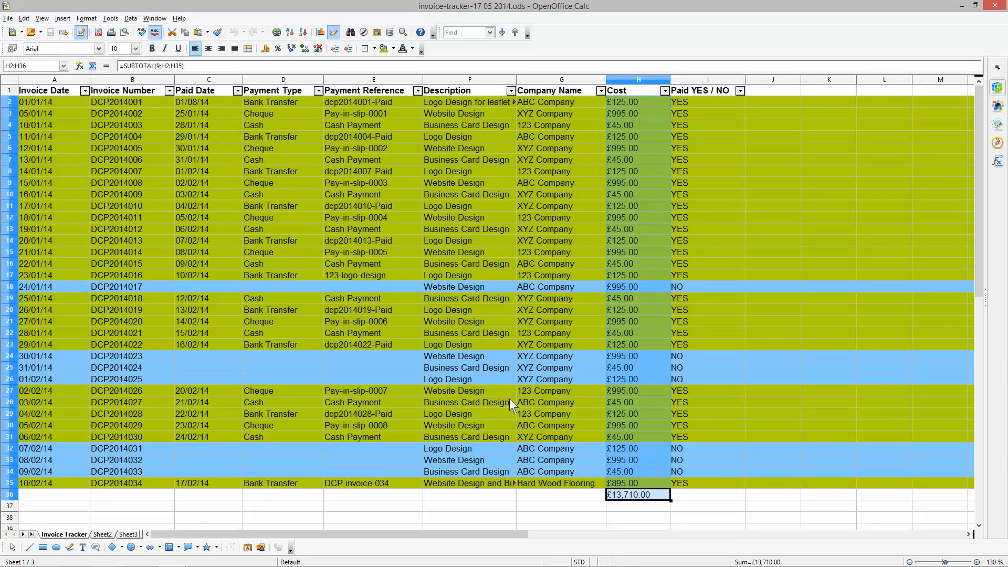
click(626, 496)
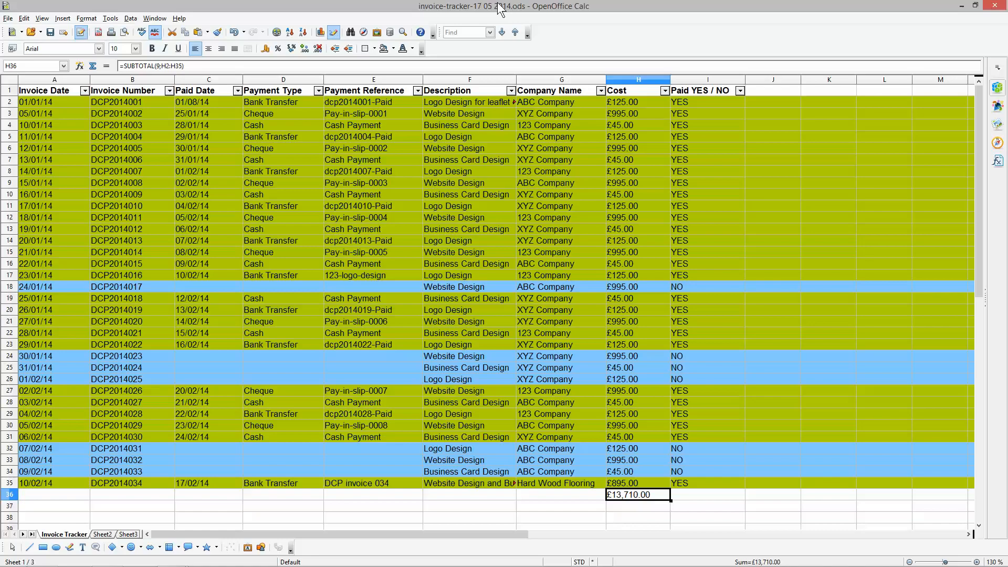
Step: Compare the invoice tracker and expenditure tracker in side-by-side windows and return to the expenditure tracker at full size
drag(499, 9, 1006, 16)
click(345, 11)
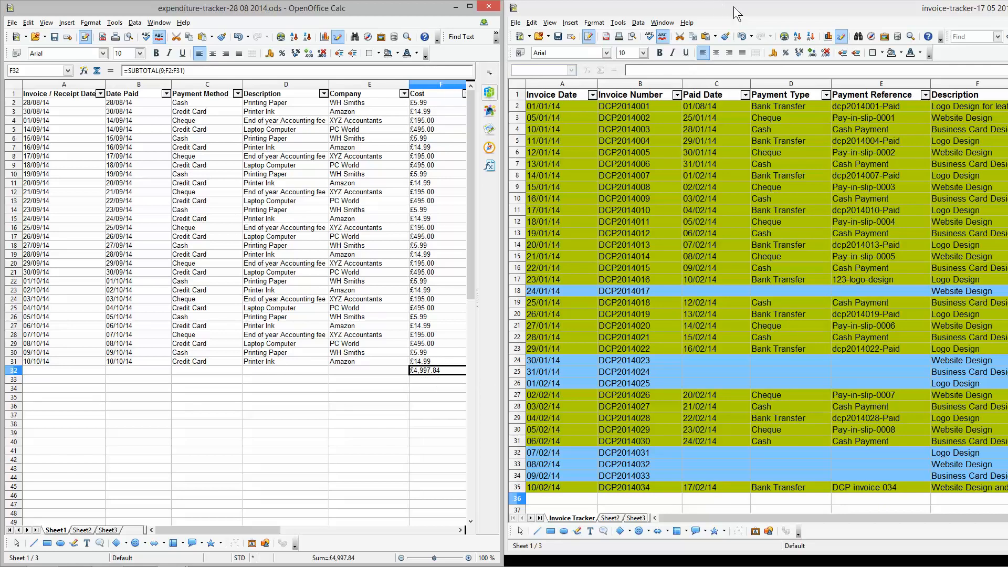
drag(806, 6, 372, 2)
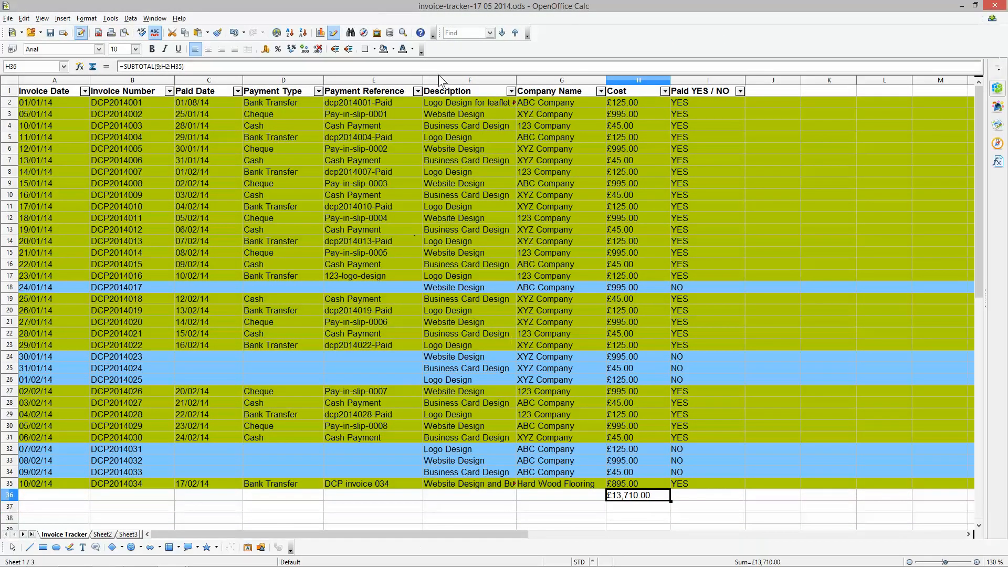
drag(403, 7, 436, 13)
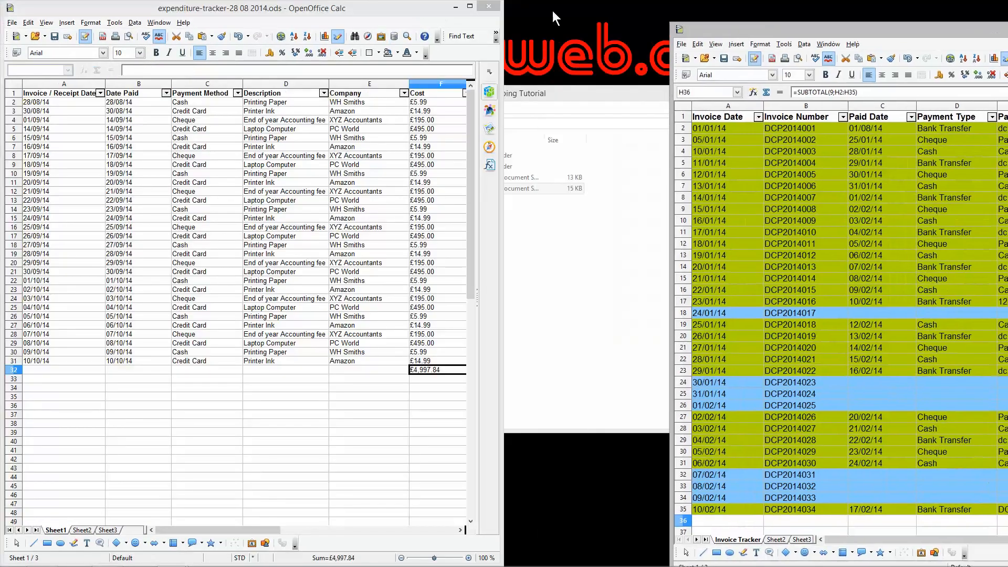
click(471, 7)
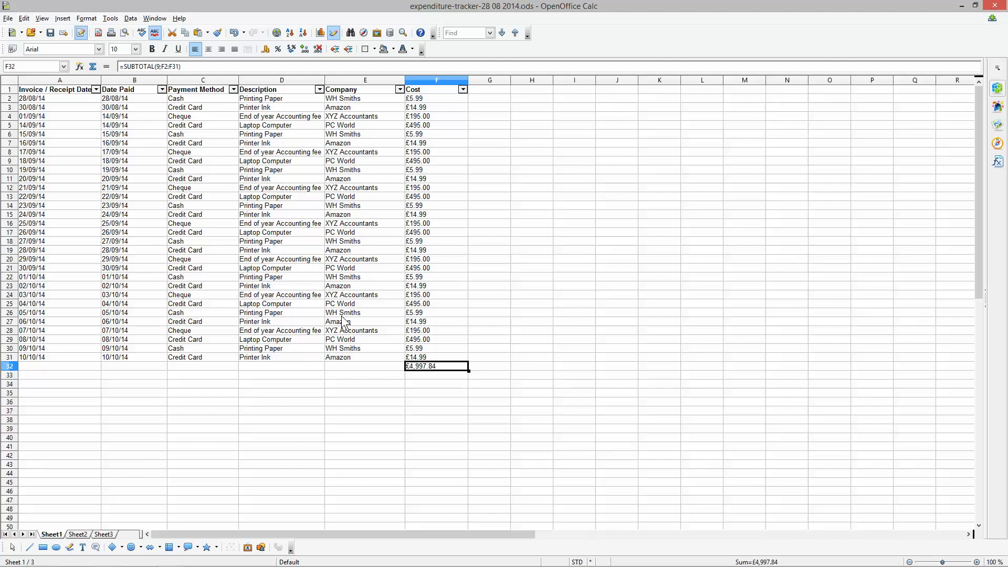
Step: Save the expenditure tracker and clear the cost total from cell F32
click(51, 33)
click(10, 108)
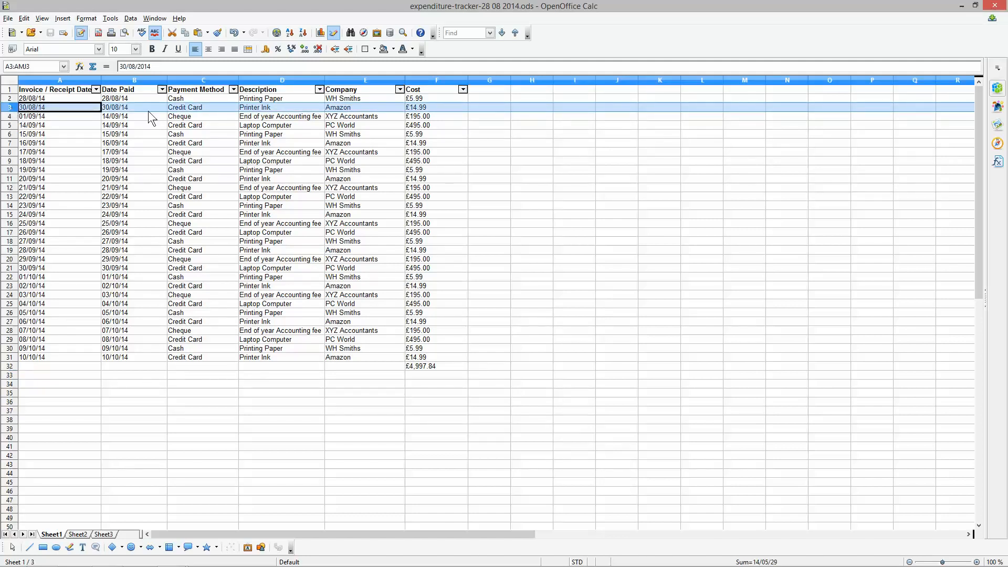
click(423, 112)
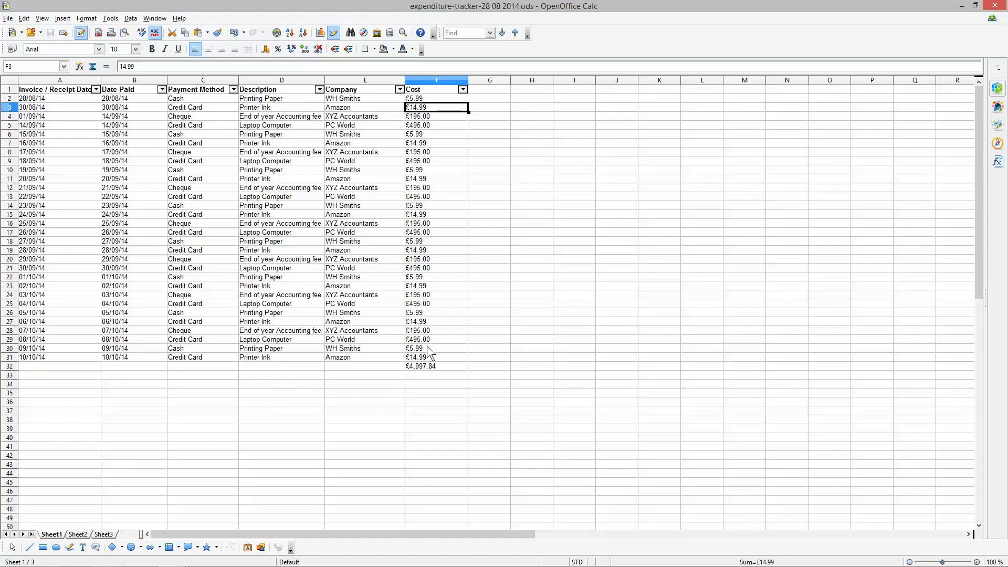
click(418, 367)
key(BackSpace)
key(Return)
Step: Examine individual expense entries across the Invoice / Receipt Date to Cost columns, including rows 22, 16, 6, 25, 27 and 15
drag(430, 351, 265, 115)
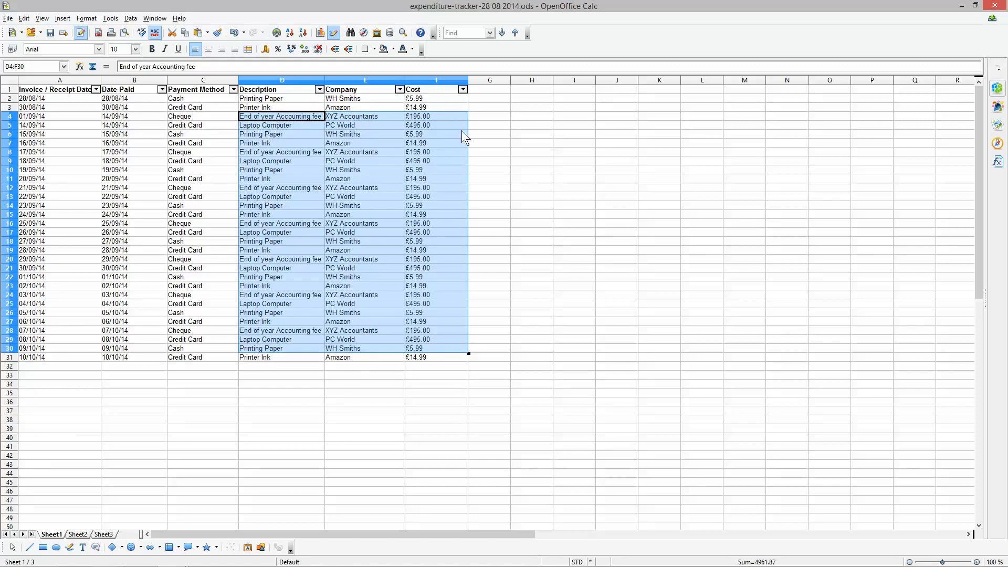
click(236, 279)
drag(42, 275, 436, 278)
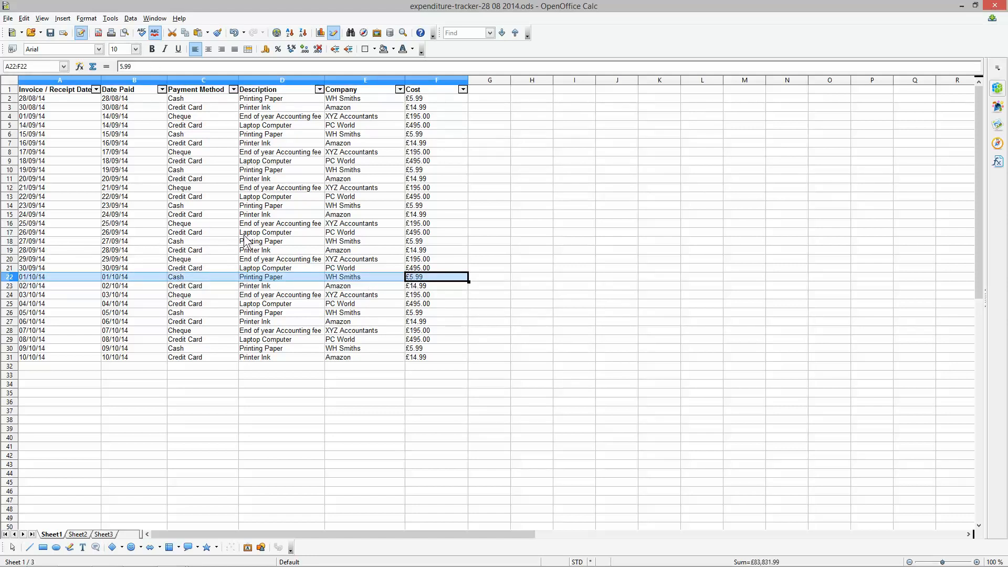
drag(37, 224, 425, 226)
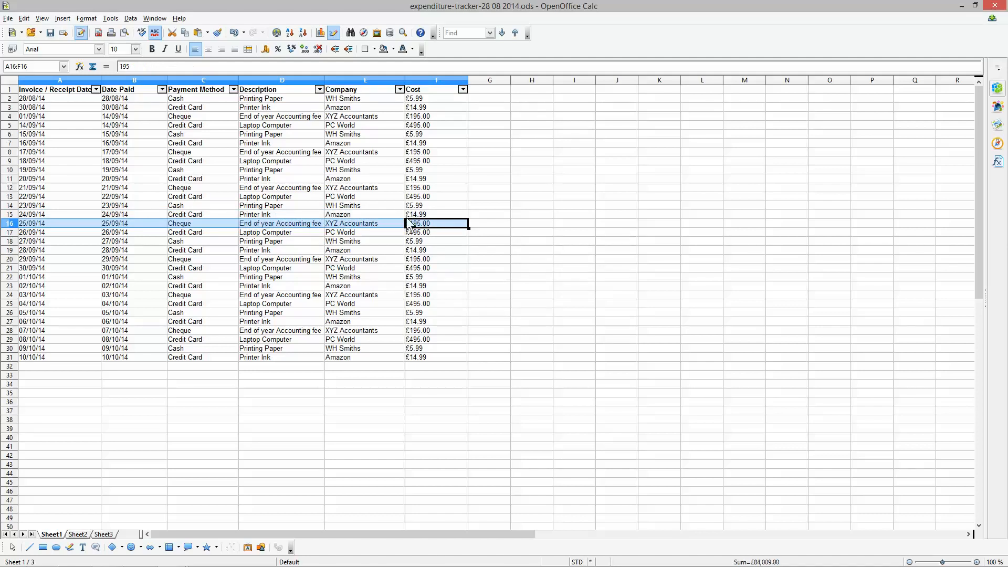
drag(41, 135, 415, 134)
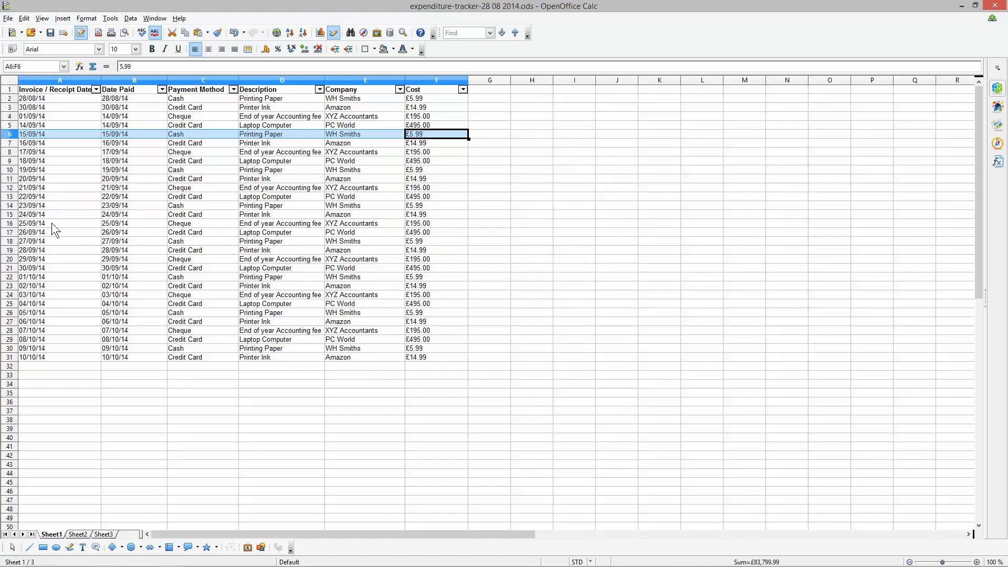
drag(41, 304, 424, 308)
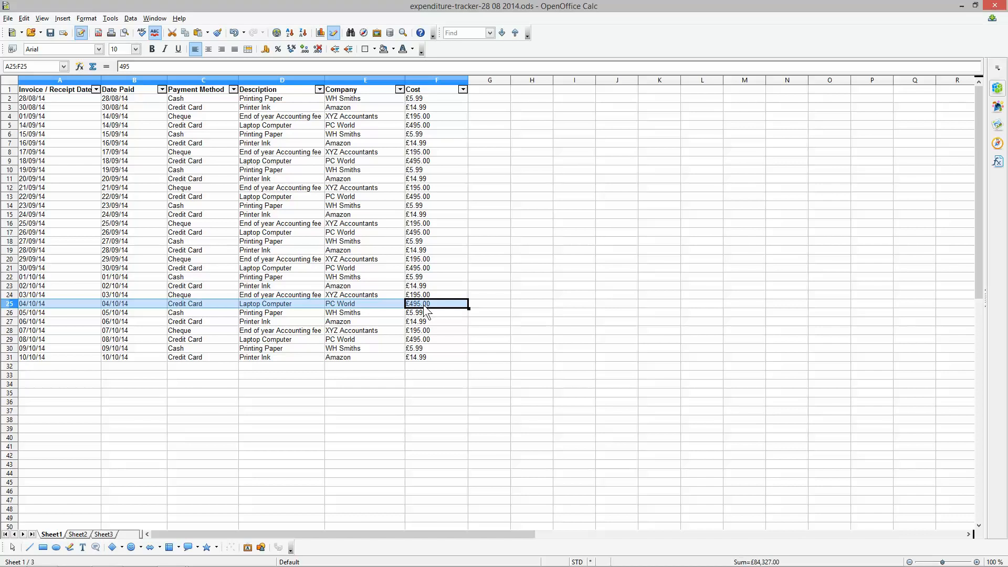
drag(423, 325, 62, 318)
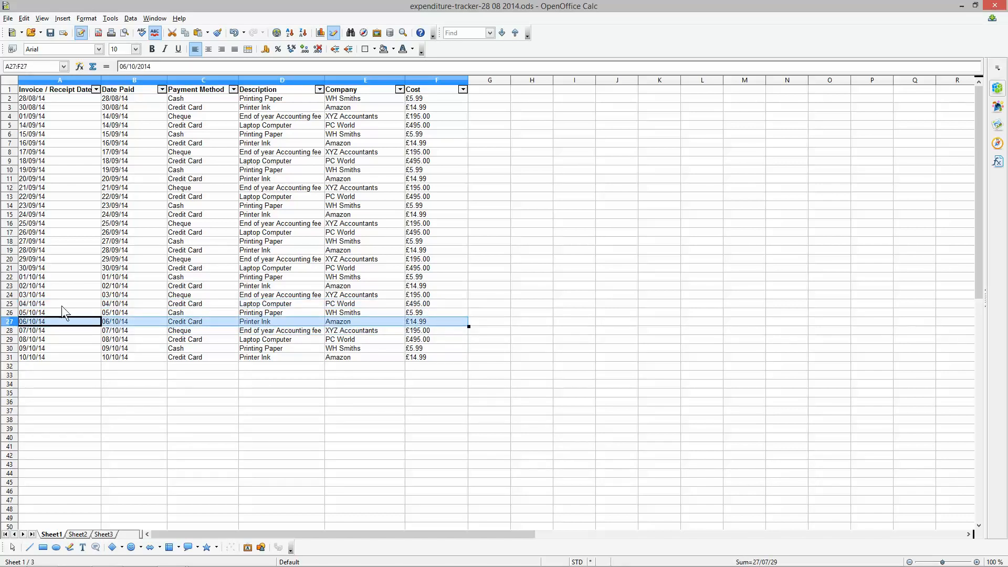
drag(48, 216, 418, 216)
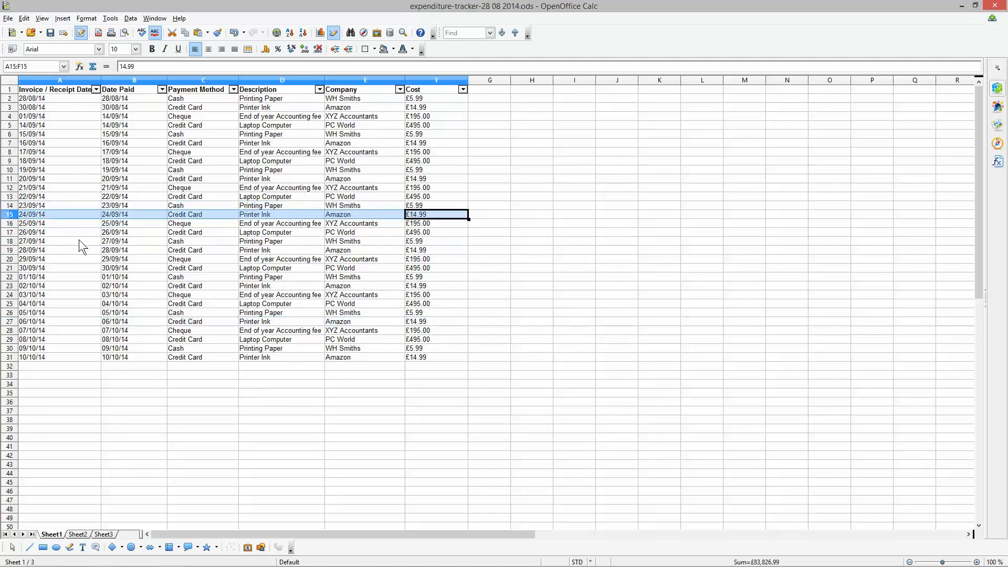
click(415, 369)
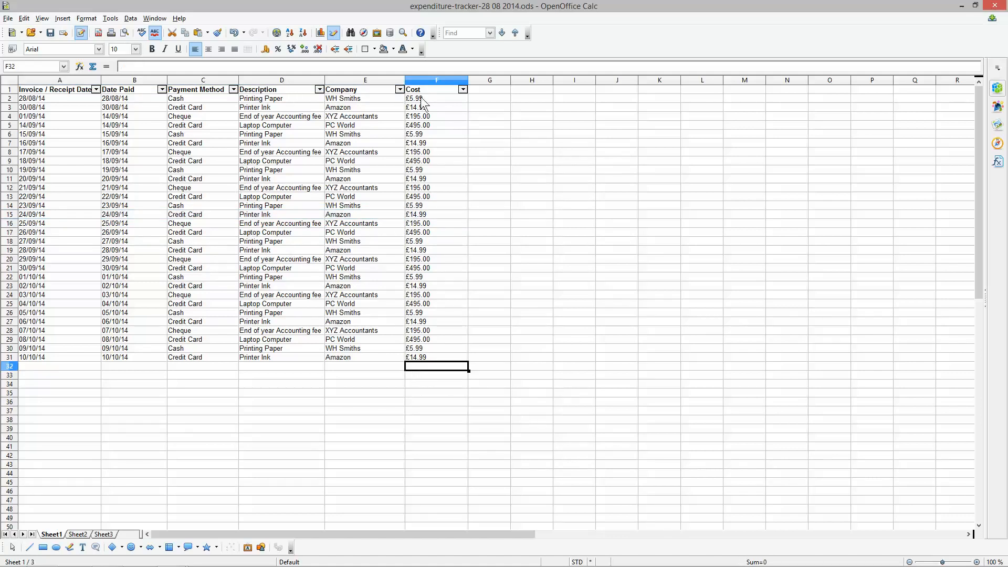
Step: Examine the empty rows below the entries in the expenditure tracker and in the invoice tracker
scroll(37, 404, down, 5)
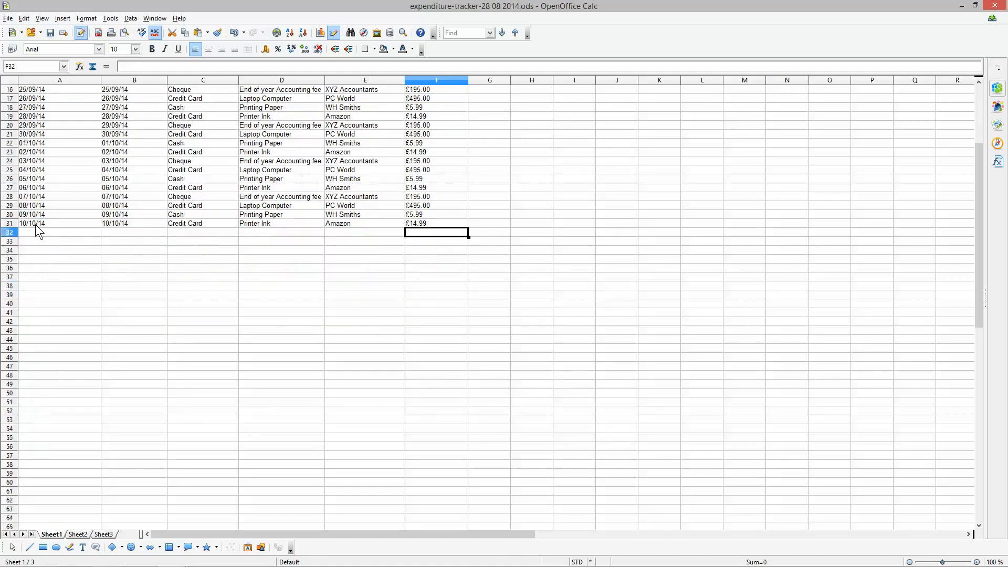
scroll(35, 276, down, 20)
scroll(36, 275, down, 20)
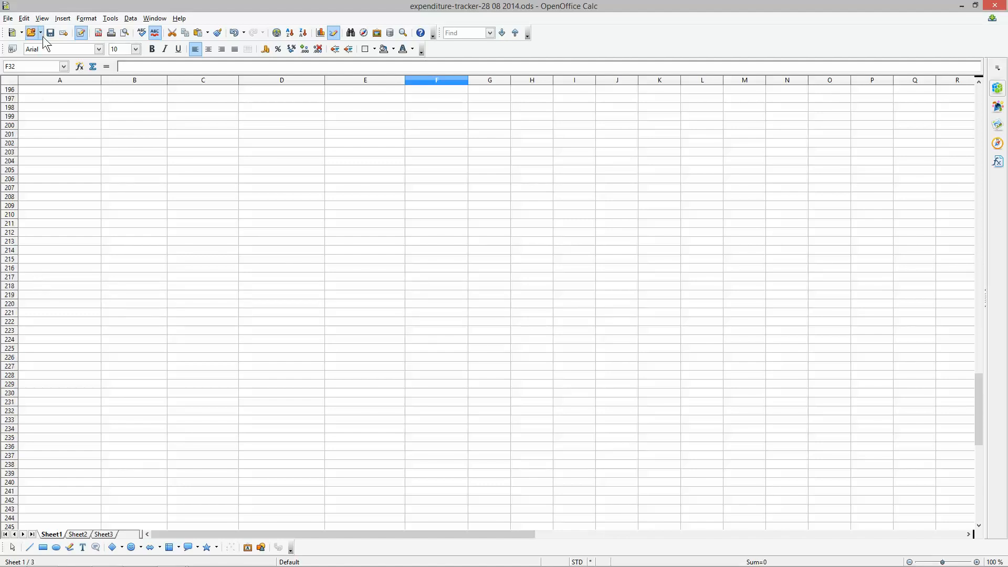
scroll(82, 421, up, 19)
scroll(81, 415, up, 20)
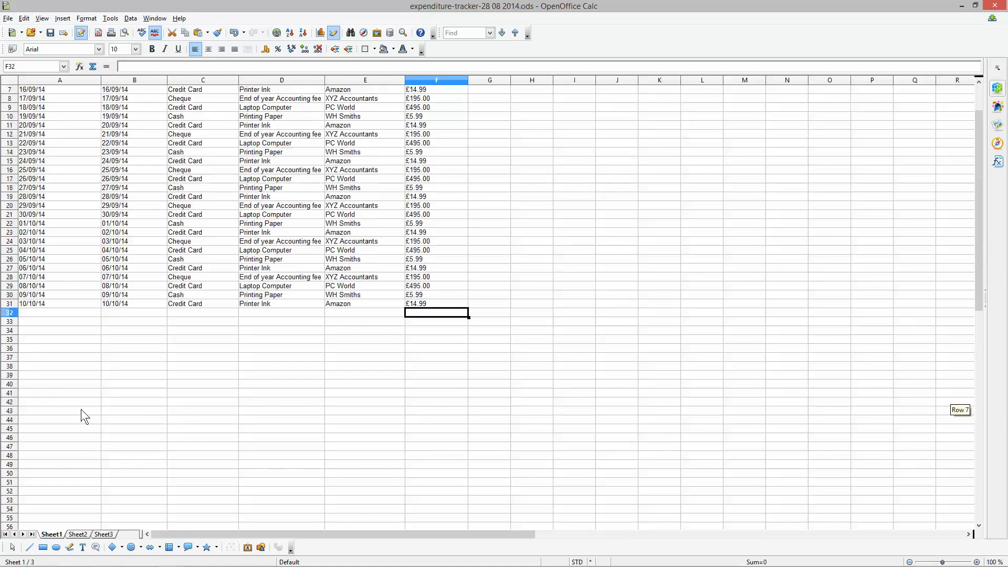
scroll(81, 416, up, 2)
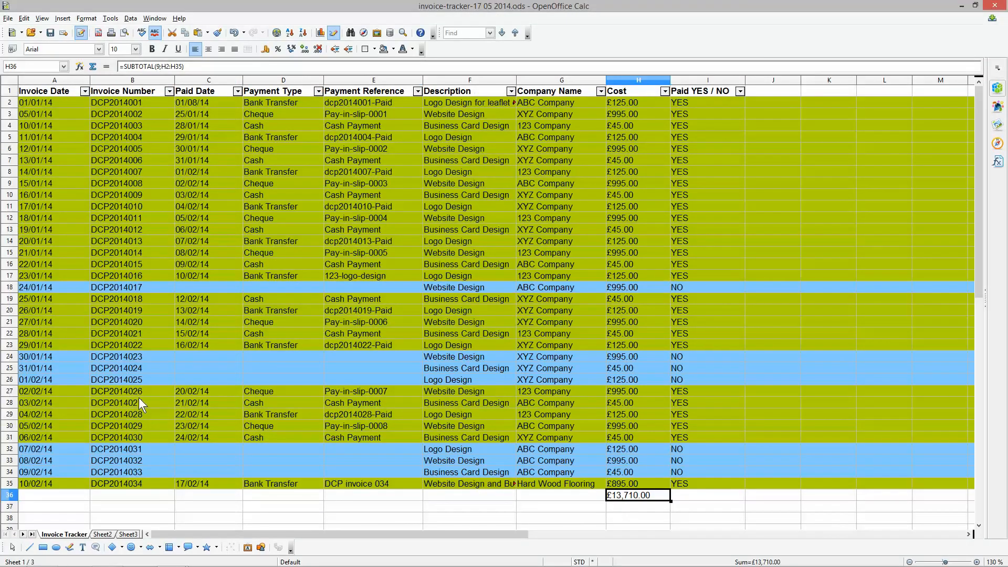
scroll(139, 398, down, 5)
scroll(45, 430, down, 4)
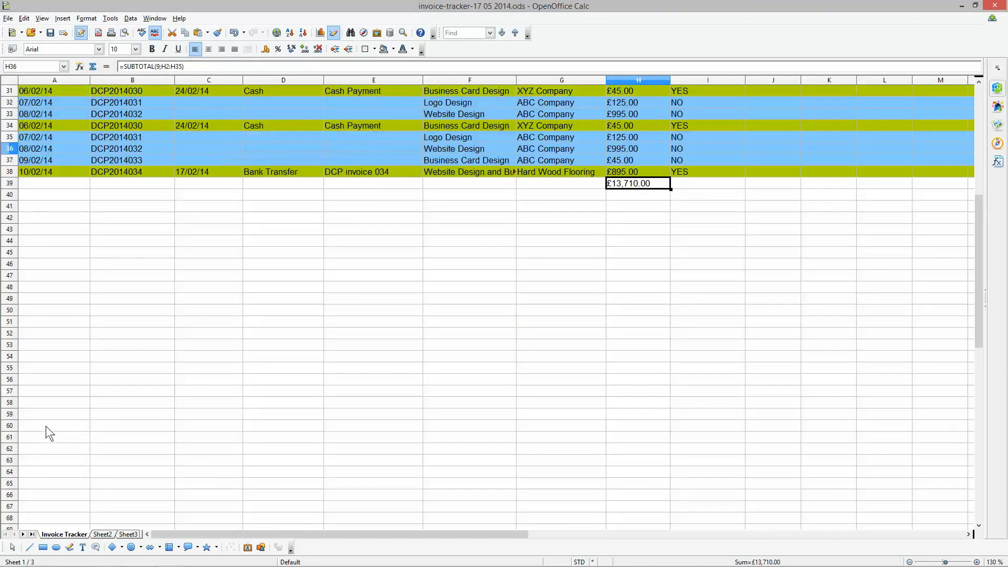
scroll(45, 425, up, 10)
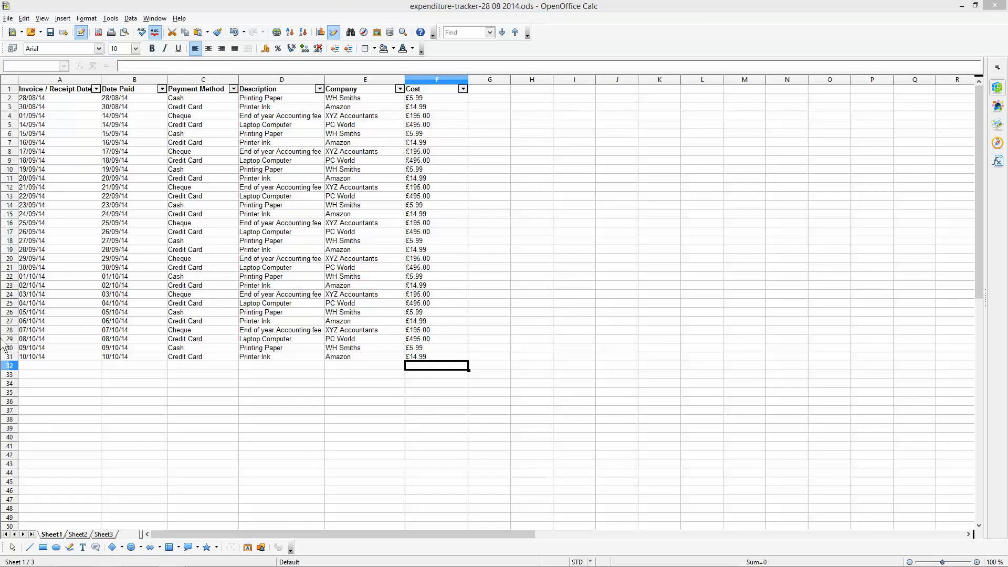
Step: Highlight the expense entries A2:F31 in the expenditure tracker and close the invoice tracker workbook
drag(25, 101, 411, 359)
drag(1007, 6, 615, 1)
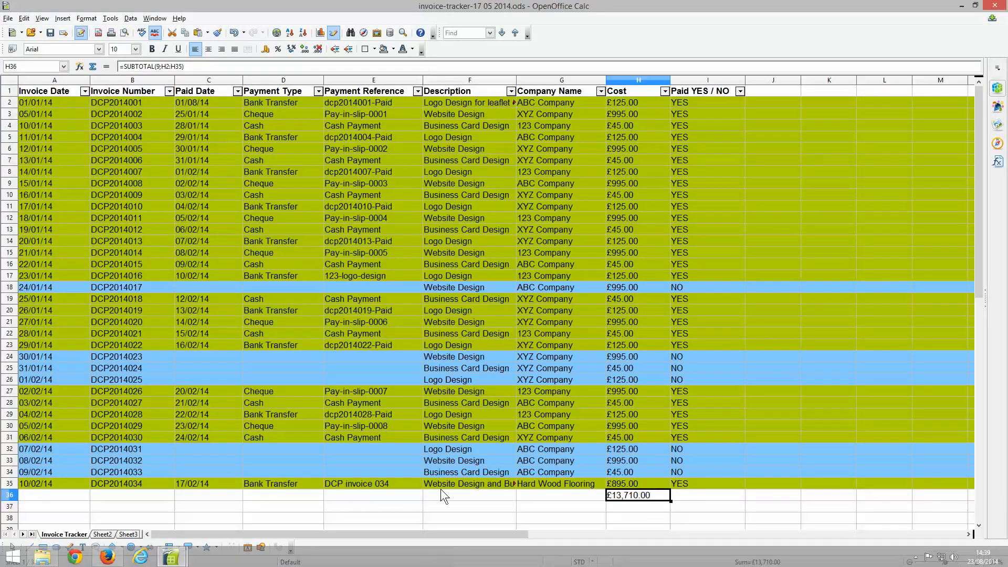
click(998, 5)
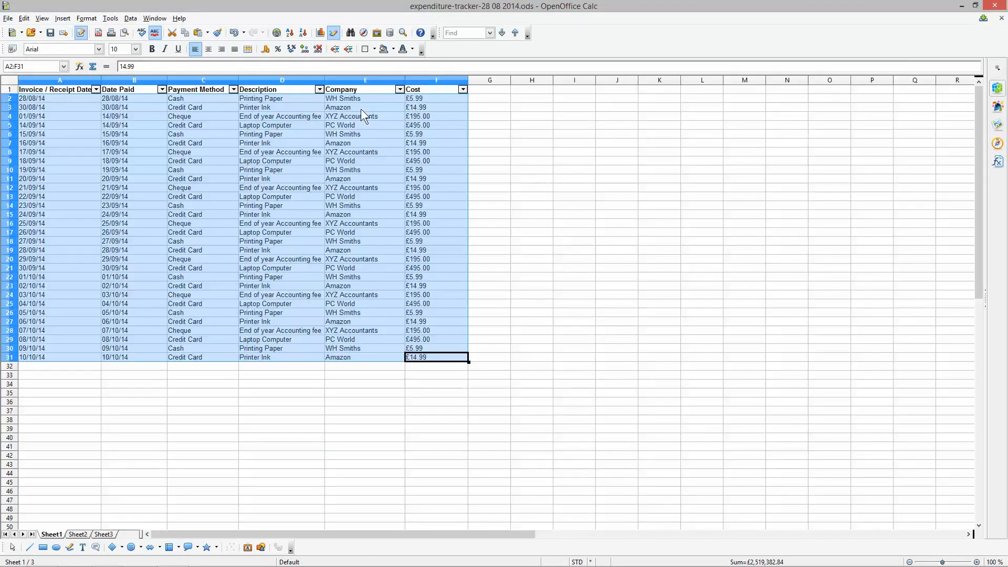
Step: Save the expenditure tracker after reviewing its entries in A2:F31
click(256, 195)
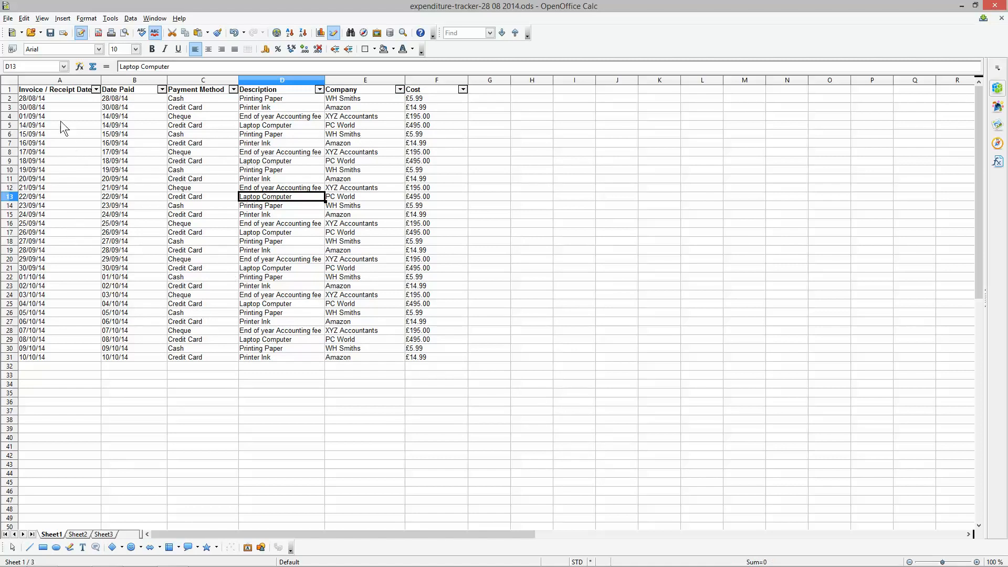
click(48, 34)
drag(47, 99, 434, 357)
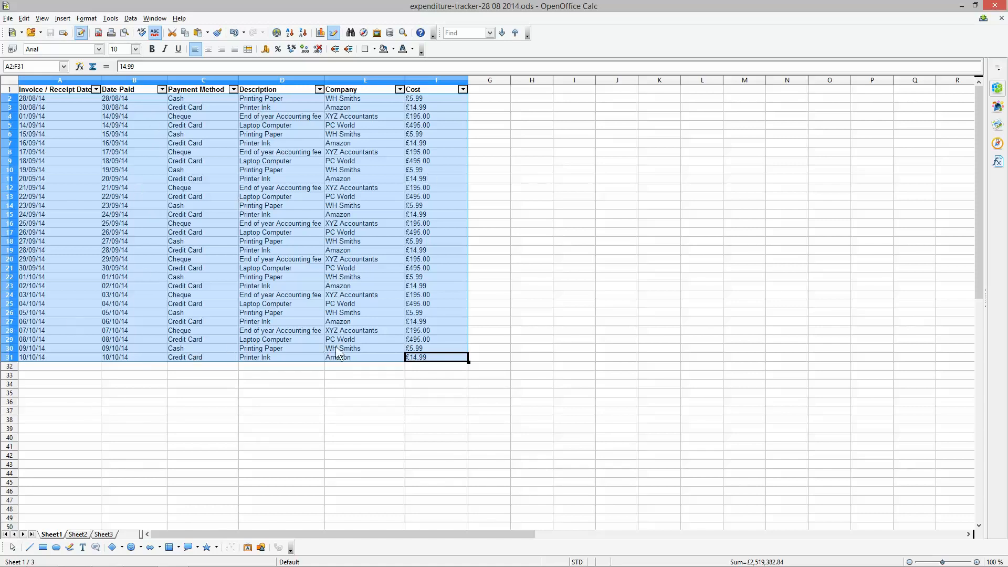
click(449, 375)
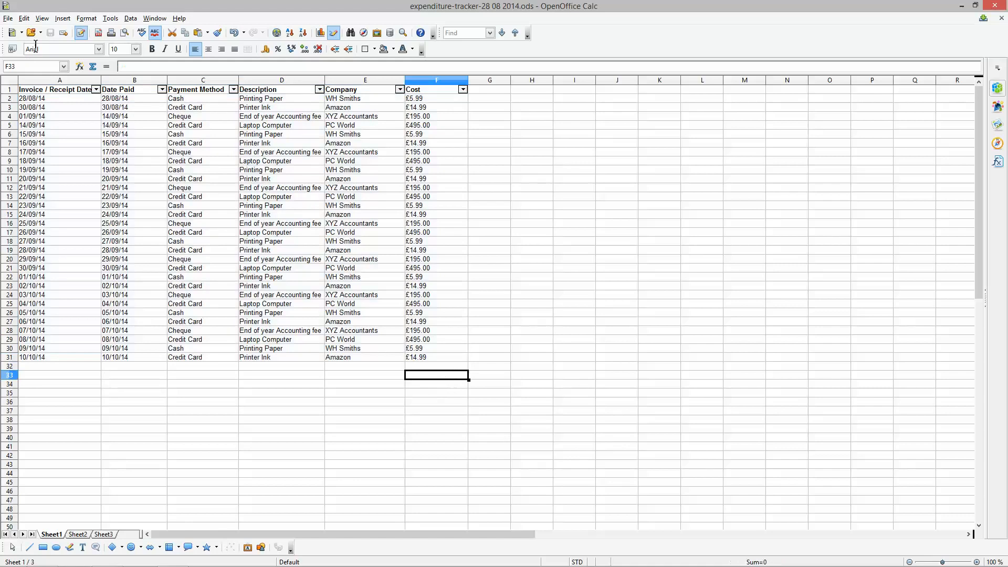
click(50, 32)
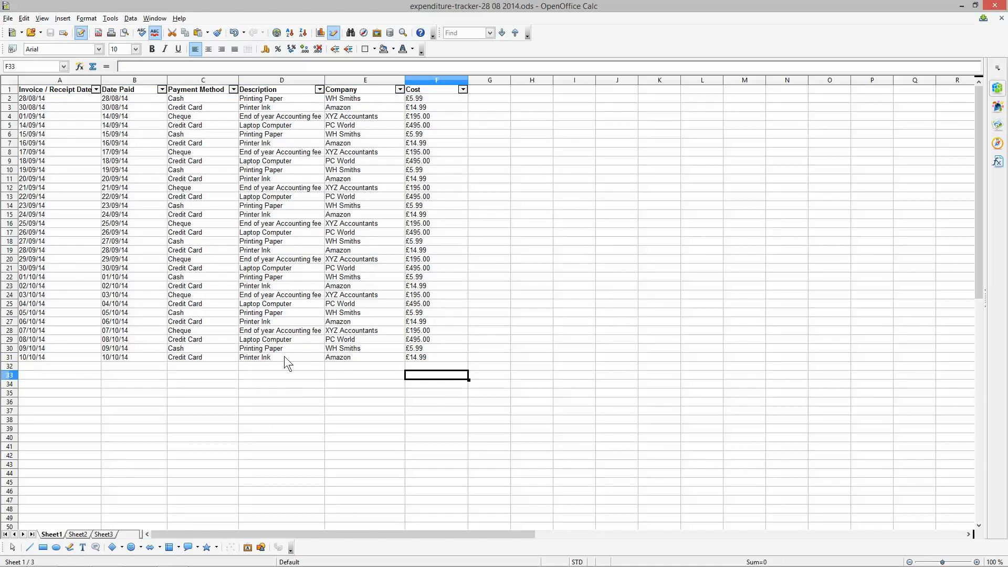